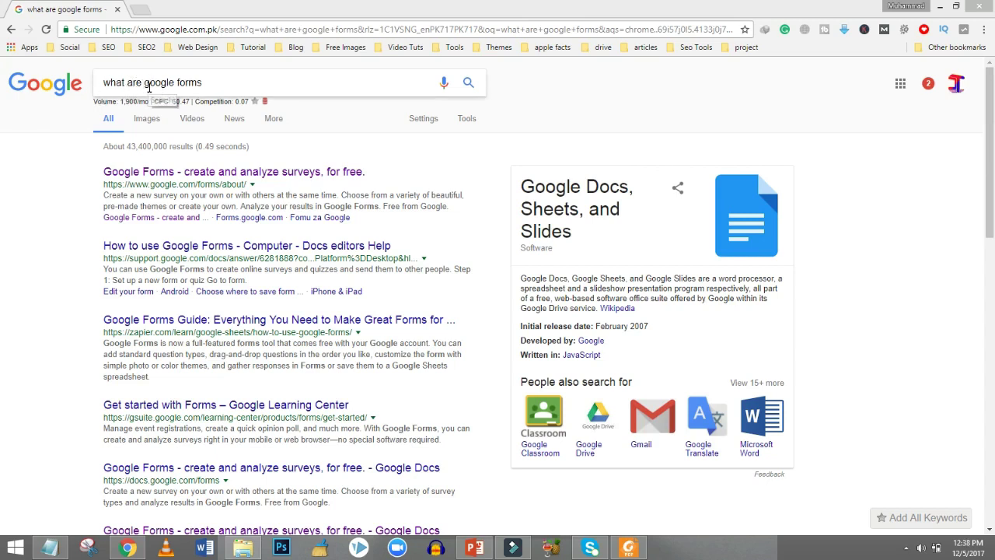
Shorten the search query to 'google forms' and open the official Google Forms result.
drag(145, 82, 73, 80)
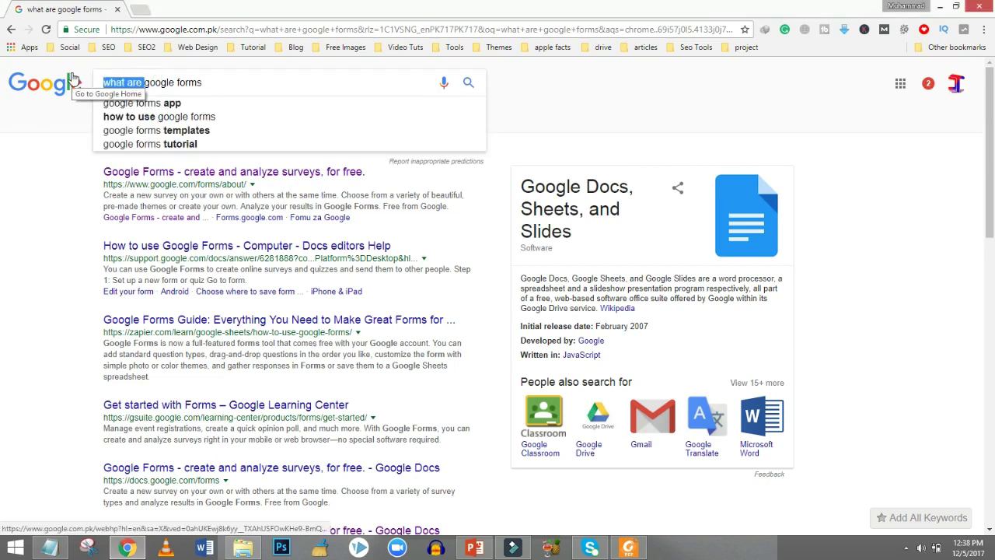
key(BackSpace)
key(Return)
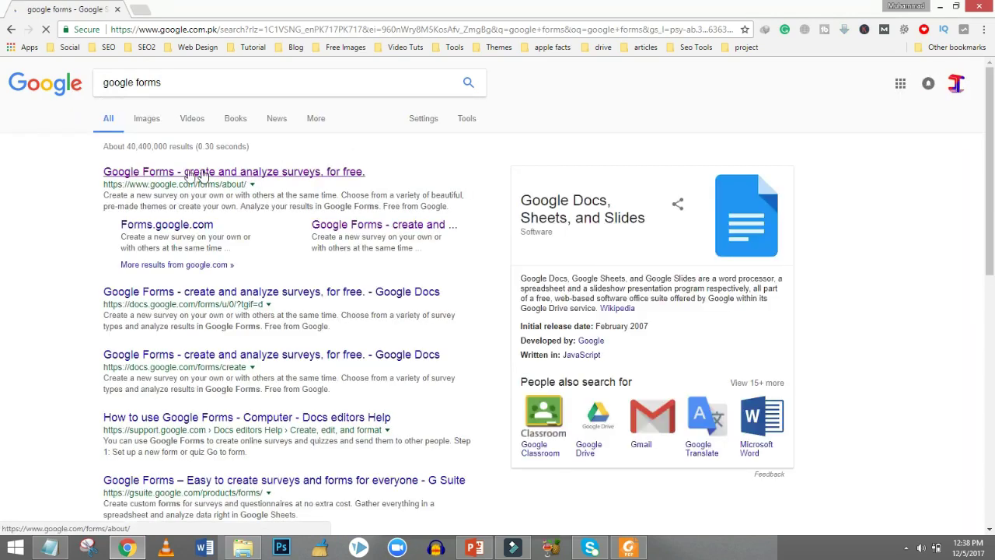
click(153, 173)
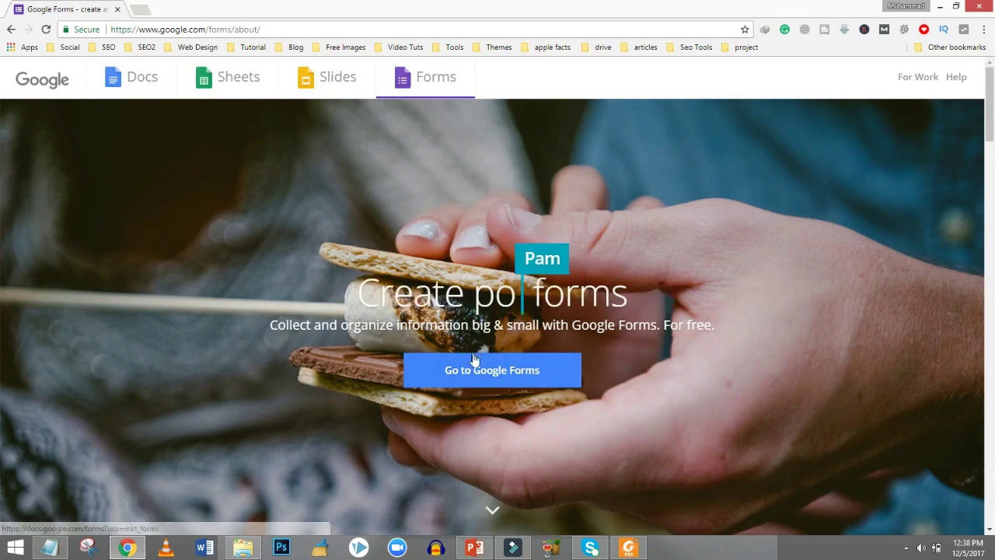
Go from the Google Forms product page into the Google Forms app.
click(473, 377)
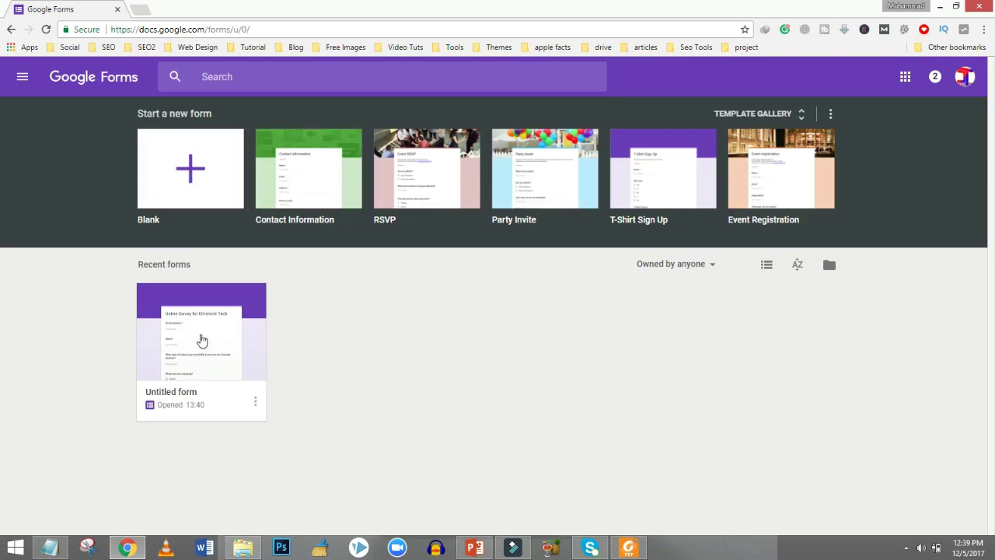
Create a new Blank form from the Google Forms home page.
click(194, 178)
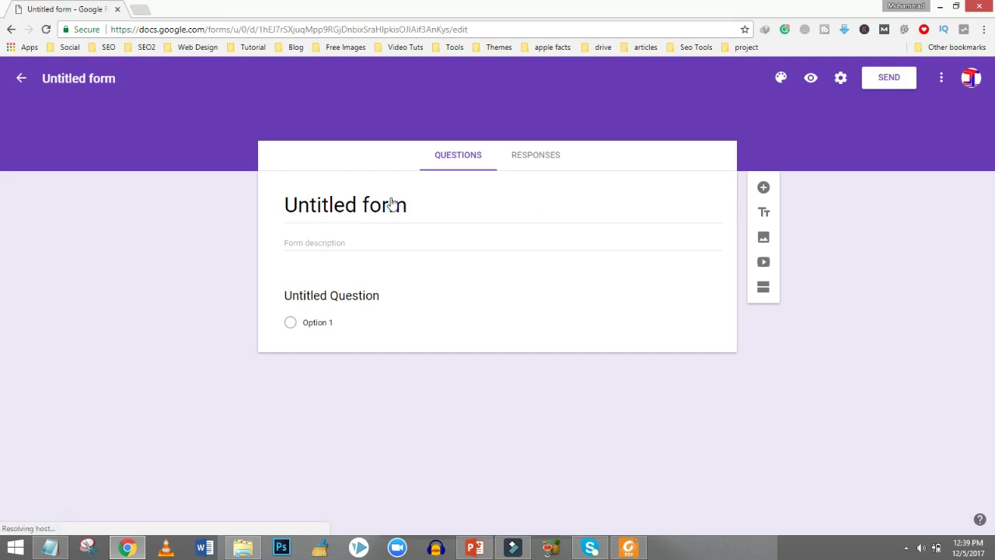
Replace the 'Untitled form' title with 'Online survey for Chronicle Tech'.
click(422, 206)
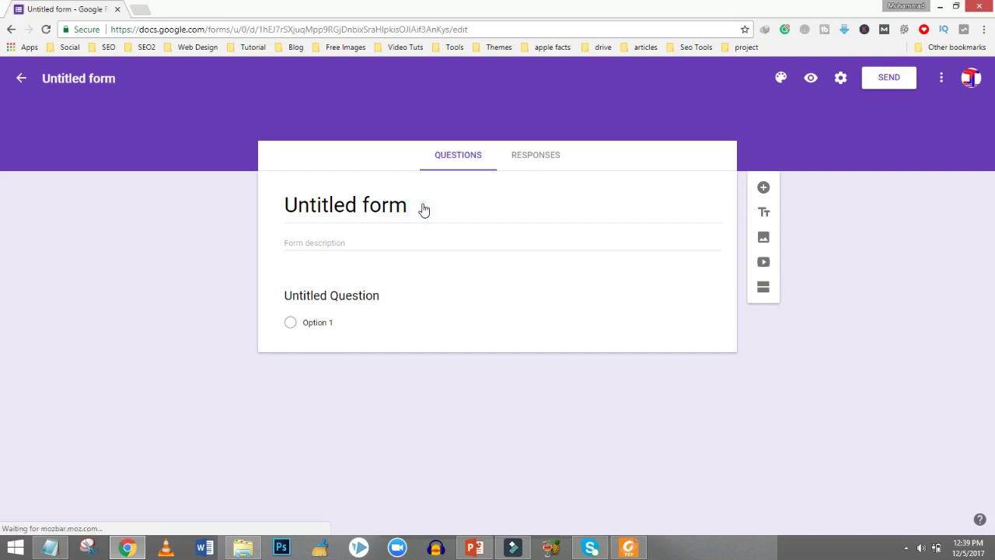
click(389, 208)
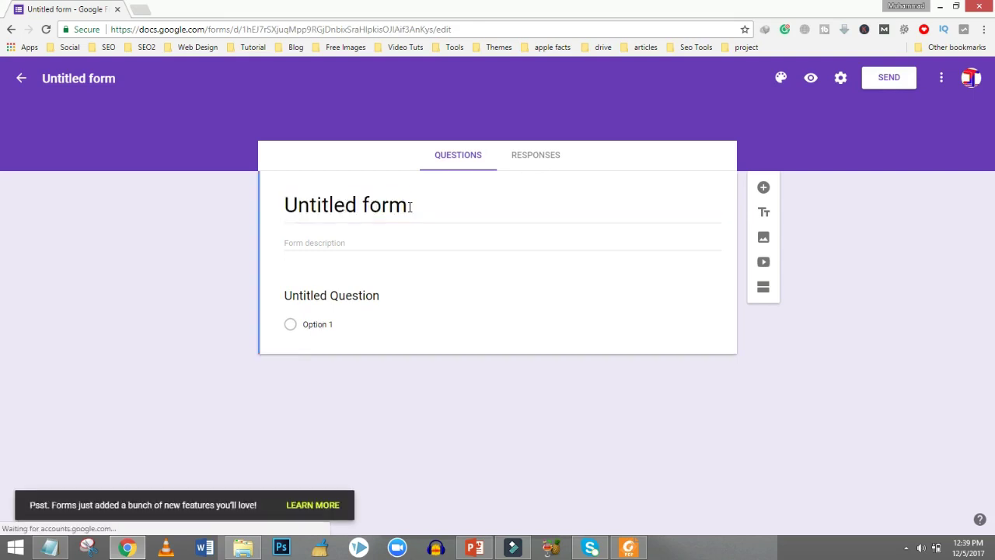
click(409, 207)
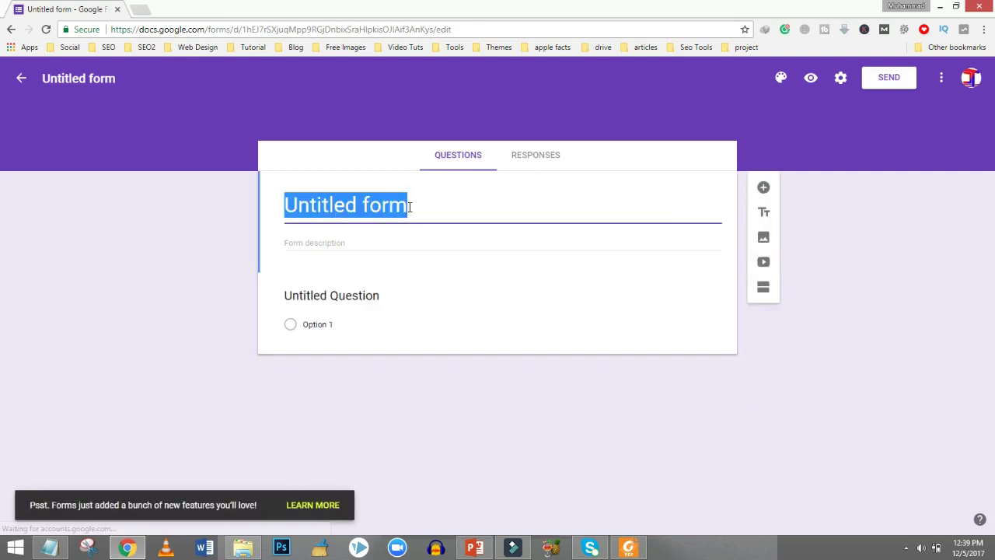
text(Onlin)
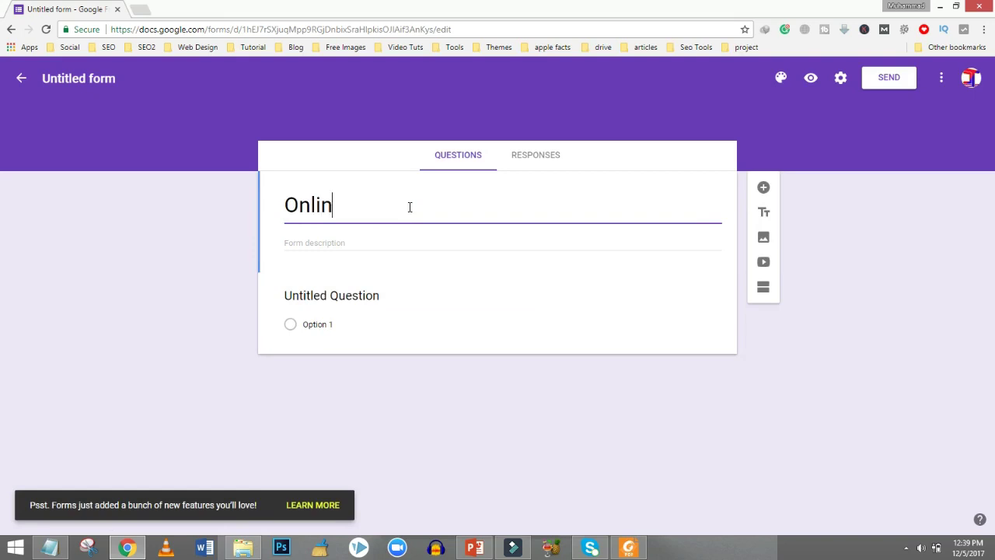
text(e sur)
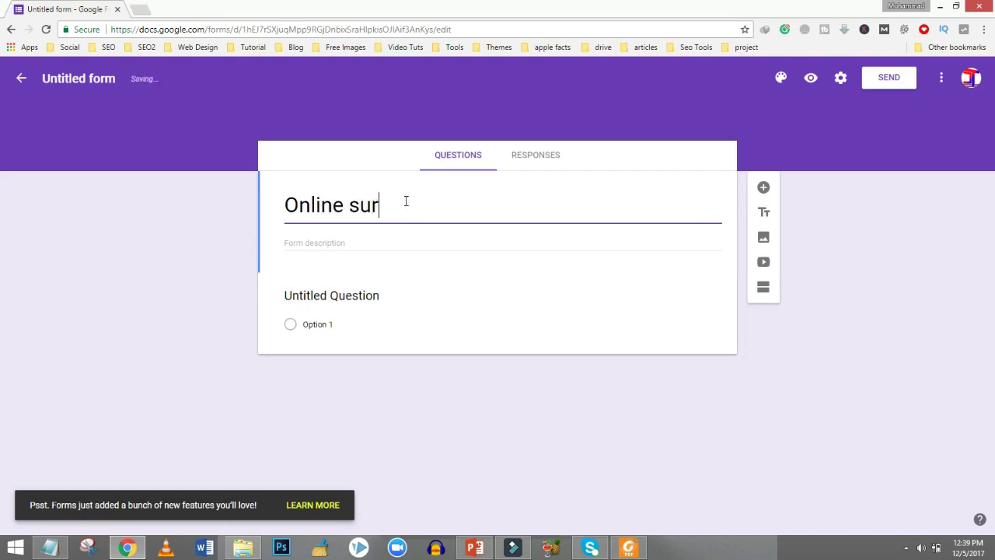
text(vey fo)
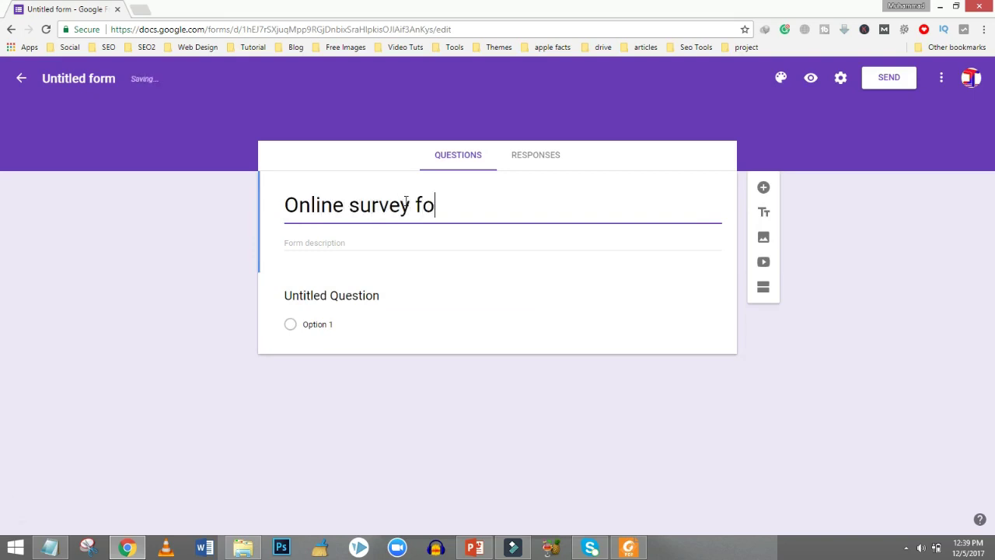
text(r Chronicle Tech)
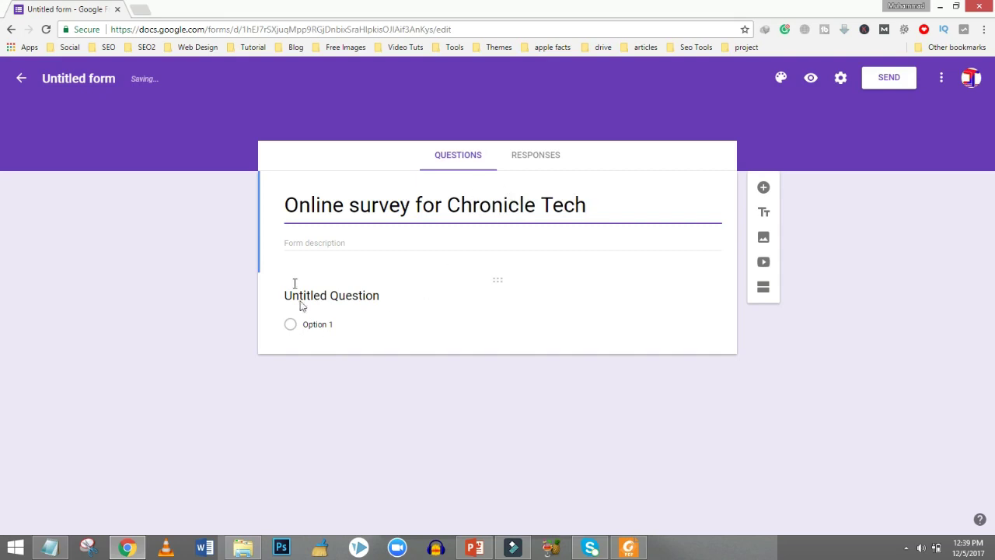
click(314, 243)
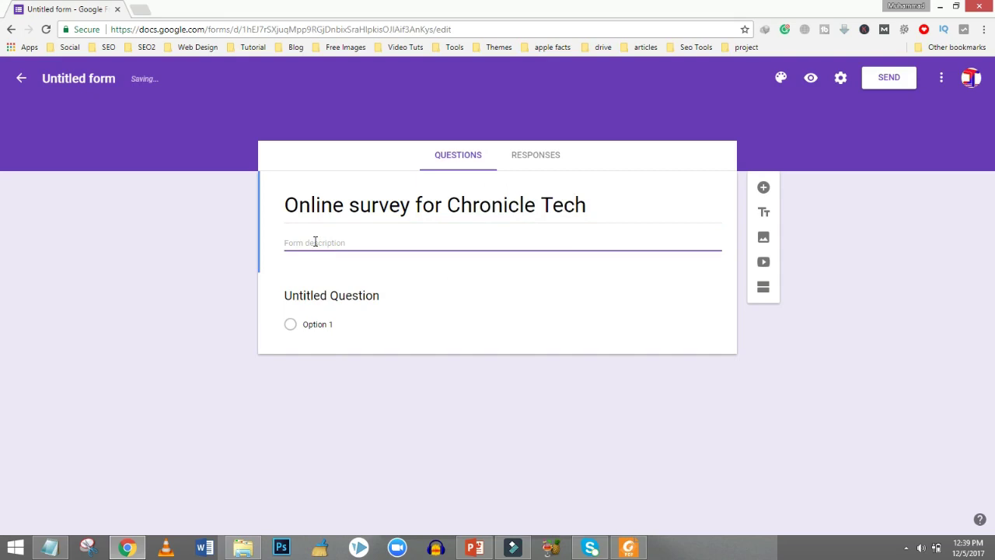
Write the description paragraph asking for feedback to improve the YouTube channel.
text(Hi t)
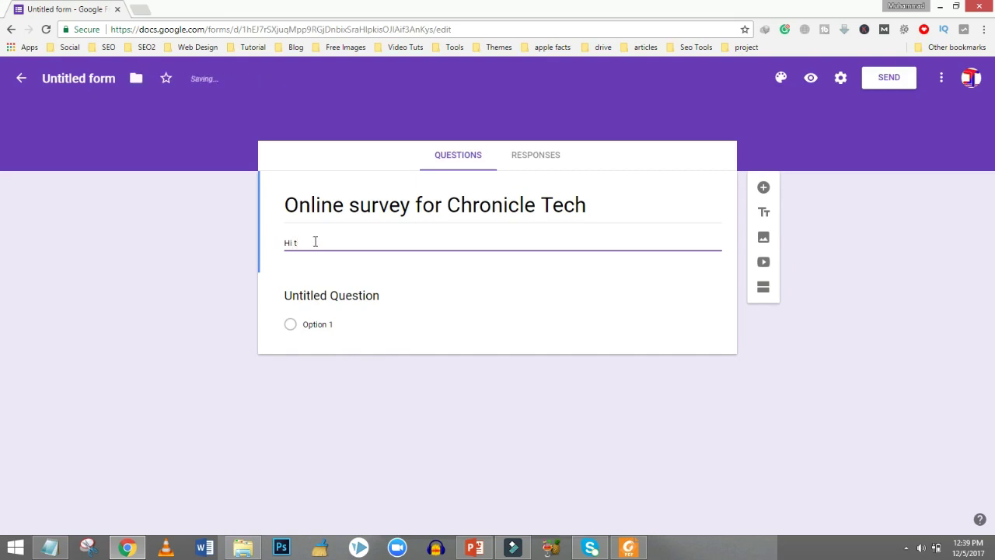
text(ereere, I'm)
text(going to conduct an)
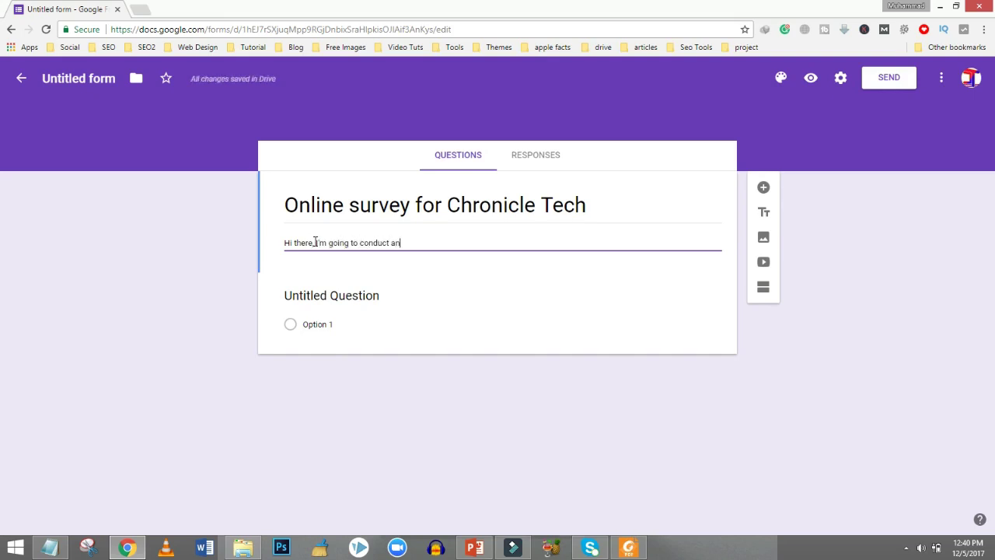
text( online s)
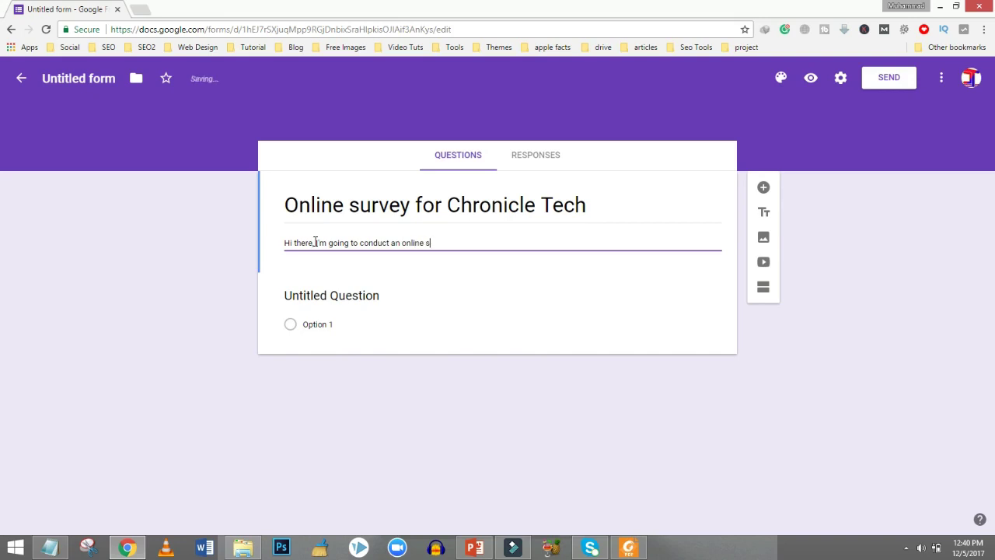
text(urvey form)
key(BackSpace)
text(my youtube channel )
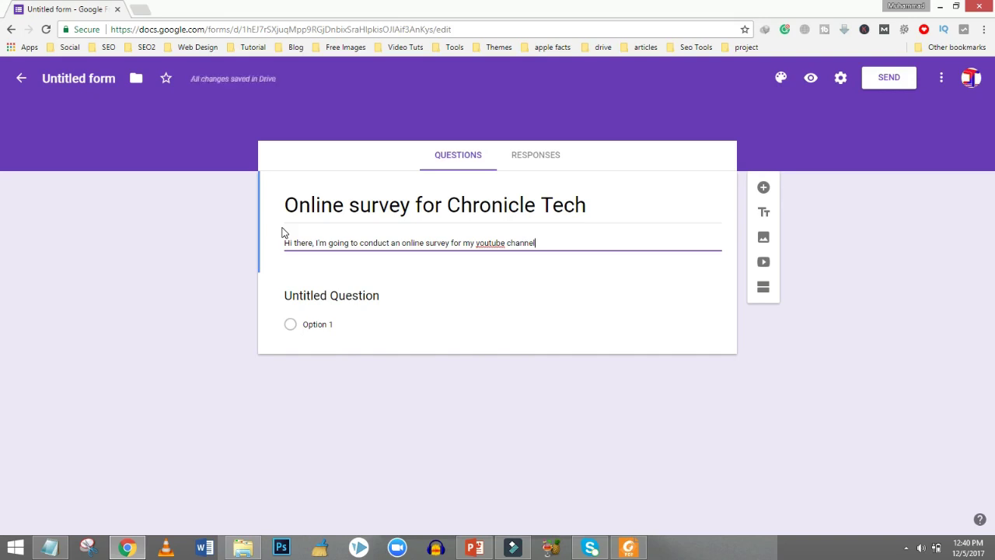
text( Y)
text(ou can give)
text(provide m)
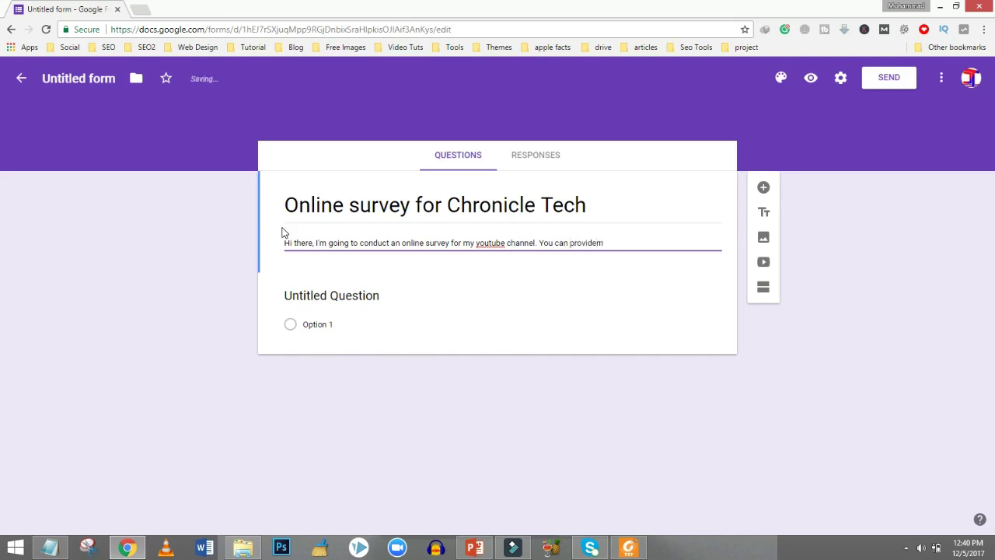
text(e with your valuable feedback s)
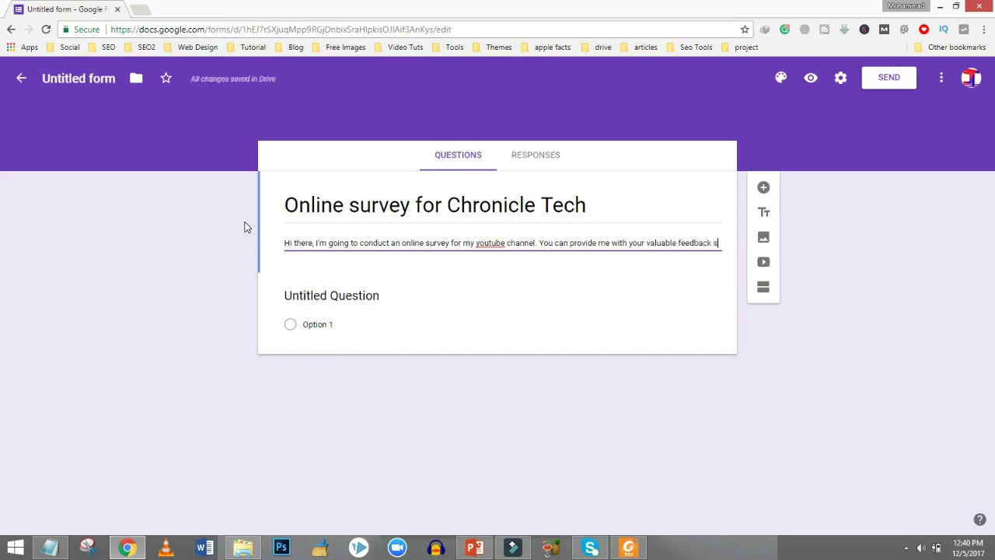
text(o that )
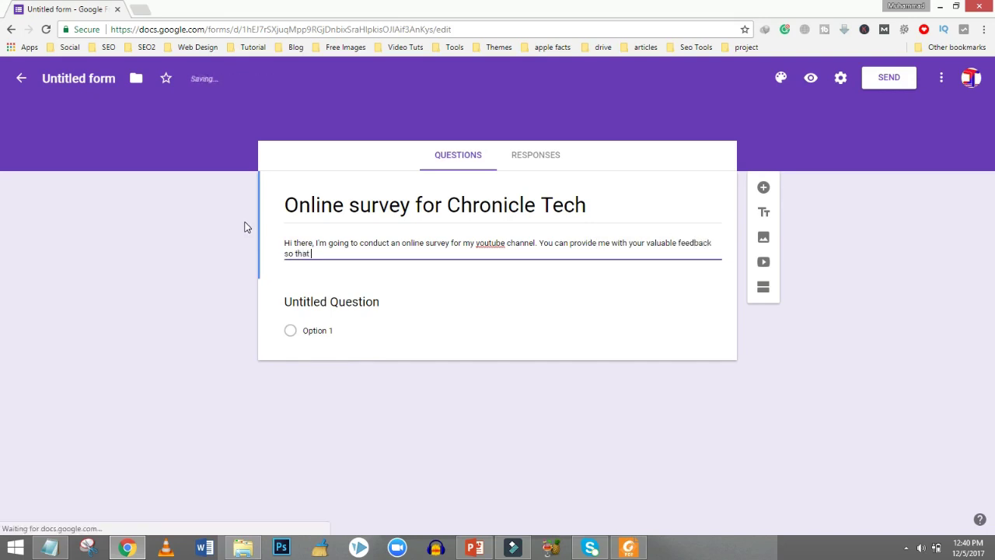
text(I can imp)
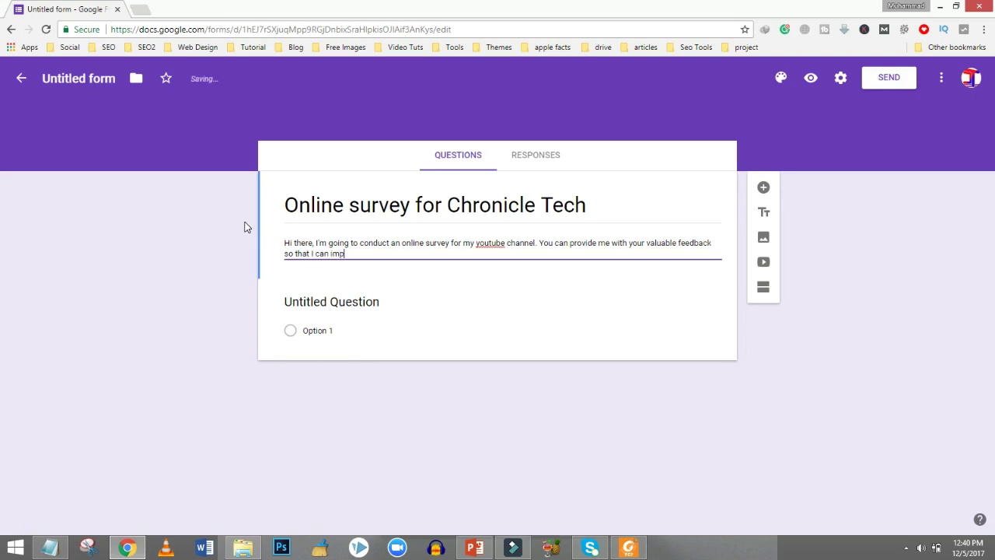
text(rove my Chann)
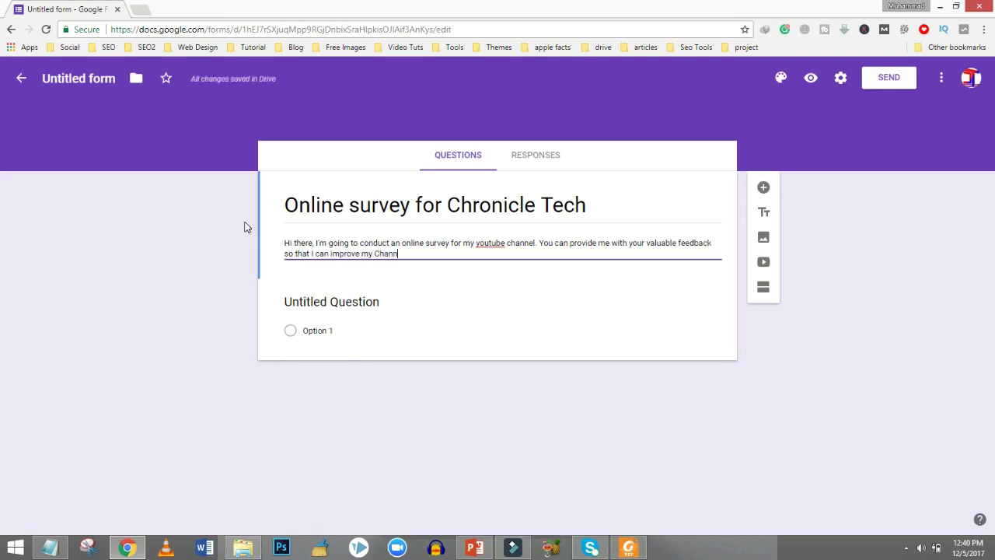
text(el.)
Add the closing lines 'Thank you!' and 'Keep supporting' below the description.
key(Return)
text(Thank)
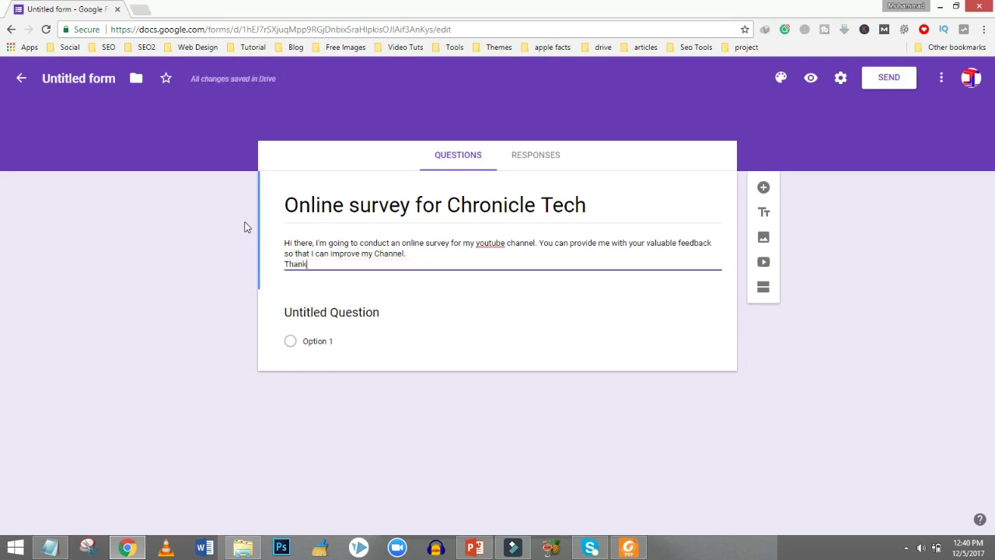
text( you)
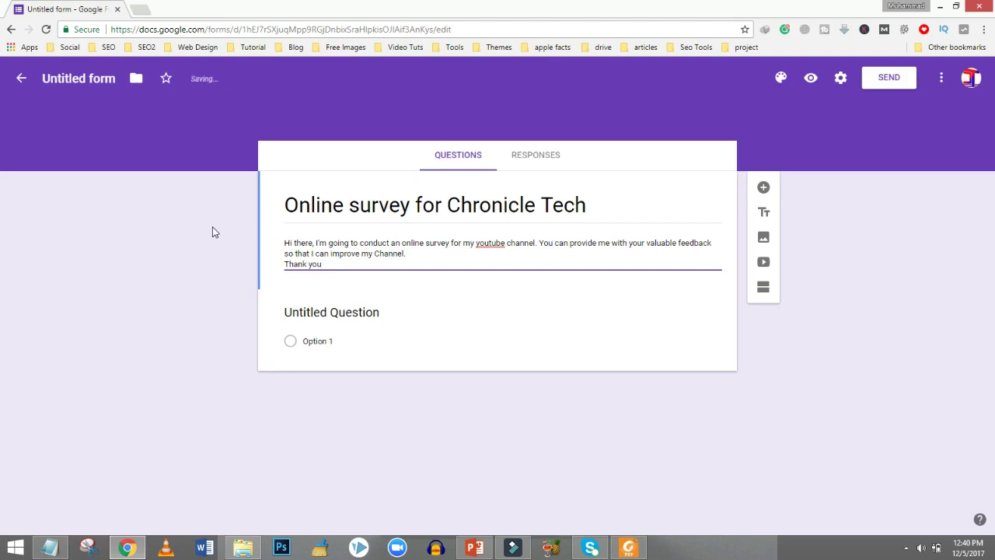
text(!)
key(Return)
text(J)
key(BackSpace)
text(Jo)
key(BackSpace)
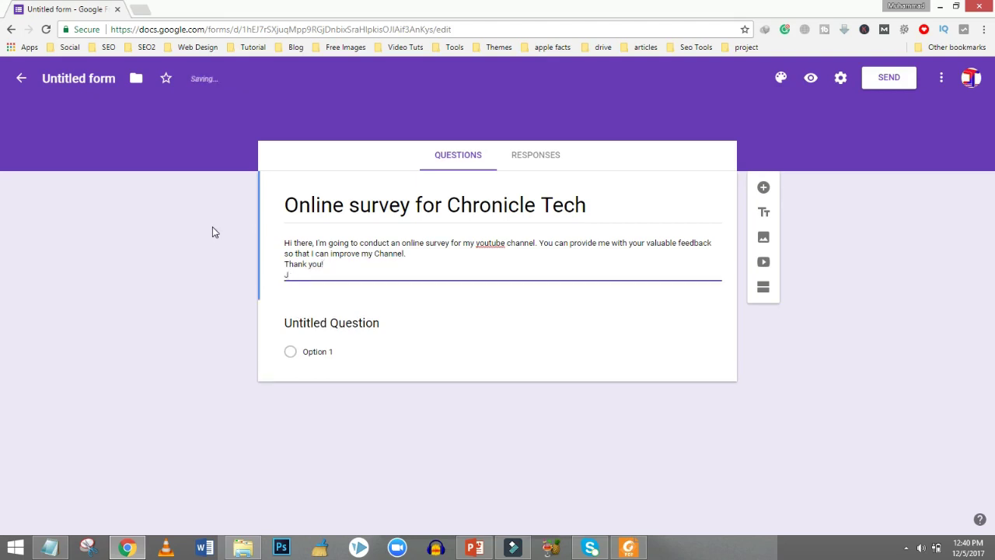
key(BackSpace)
key(BackSpace)
key(Return)
text(Keep suppo)
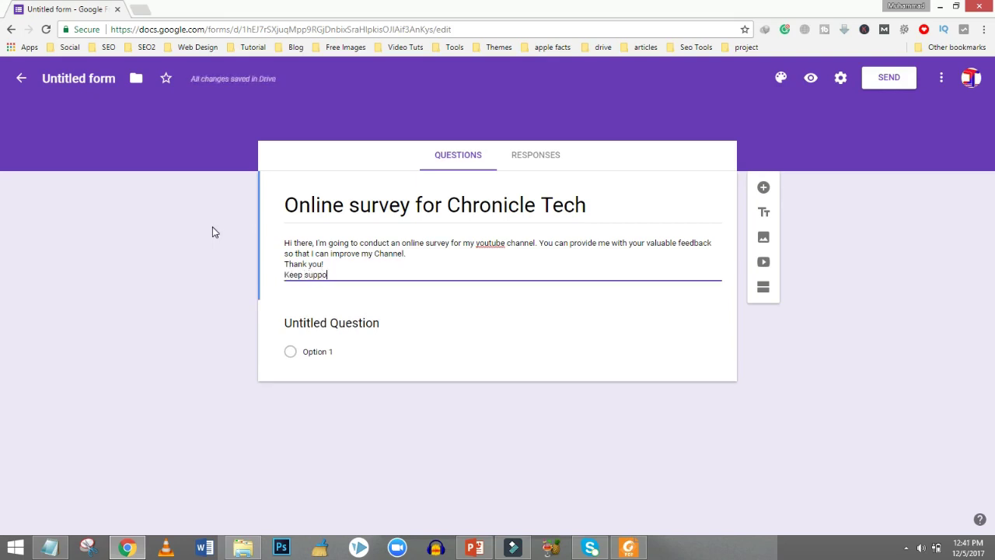
text(rting)
Paste 'Email address' from the notes as the first question's title and make it Short answer.
click(362, 319)
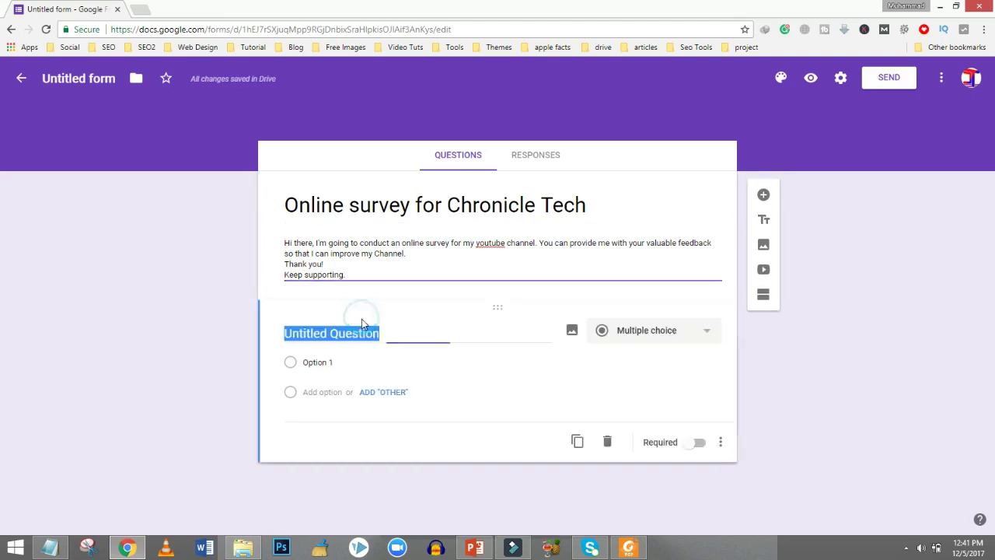
click(61, 549)
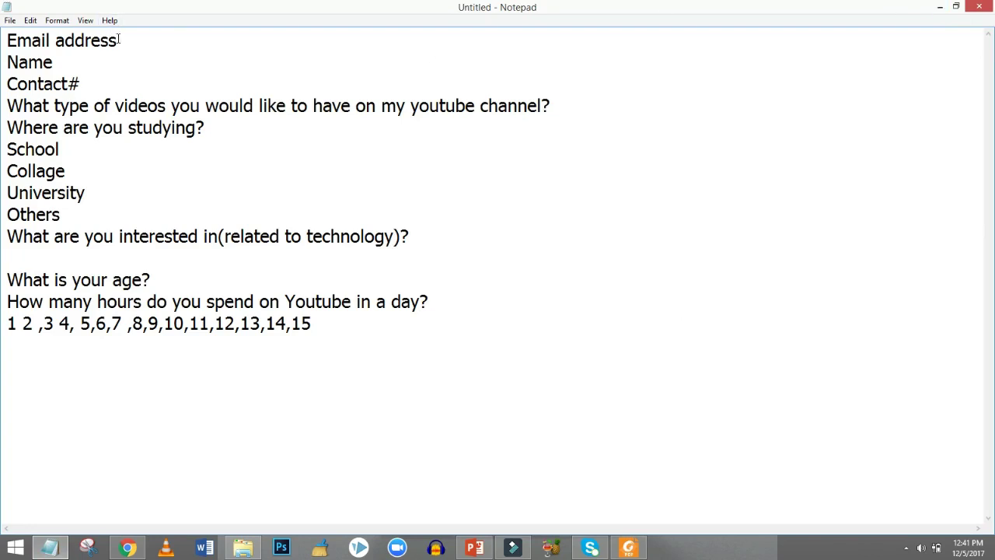
drag(120, 40, 6, 39)
key(ctrl+c)
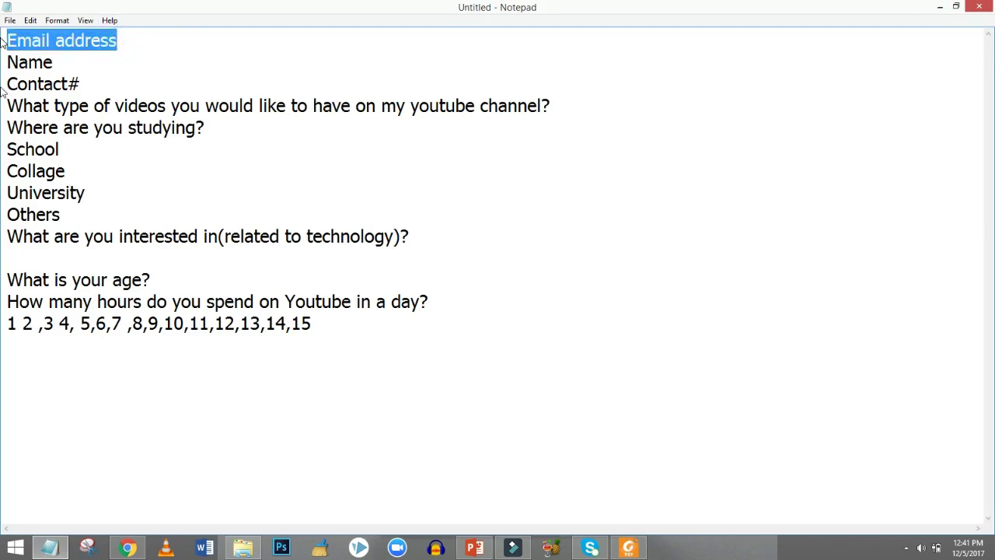
click(127, 548)
click(302, 334)
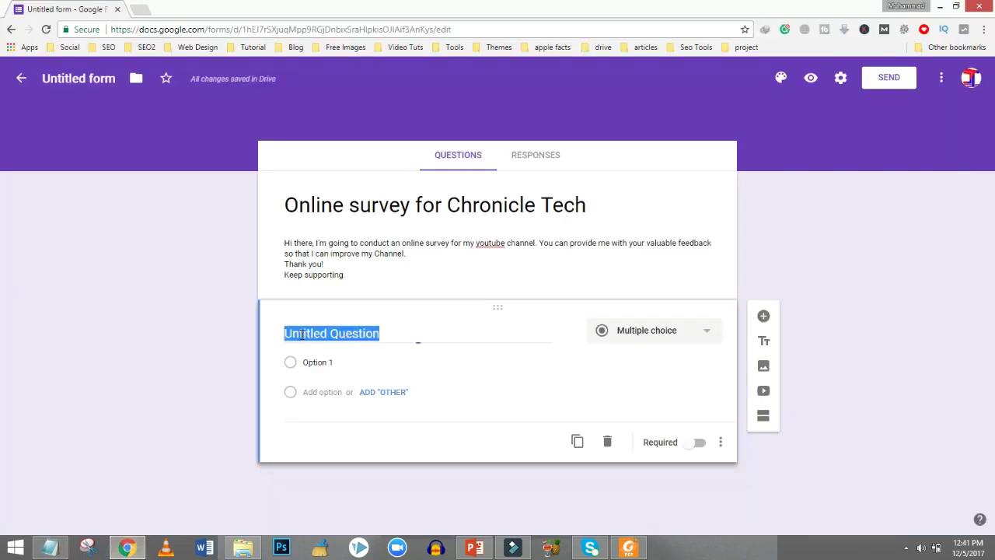
key(ctrl+v)
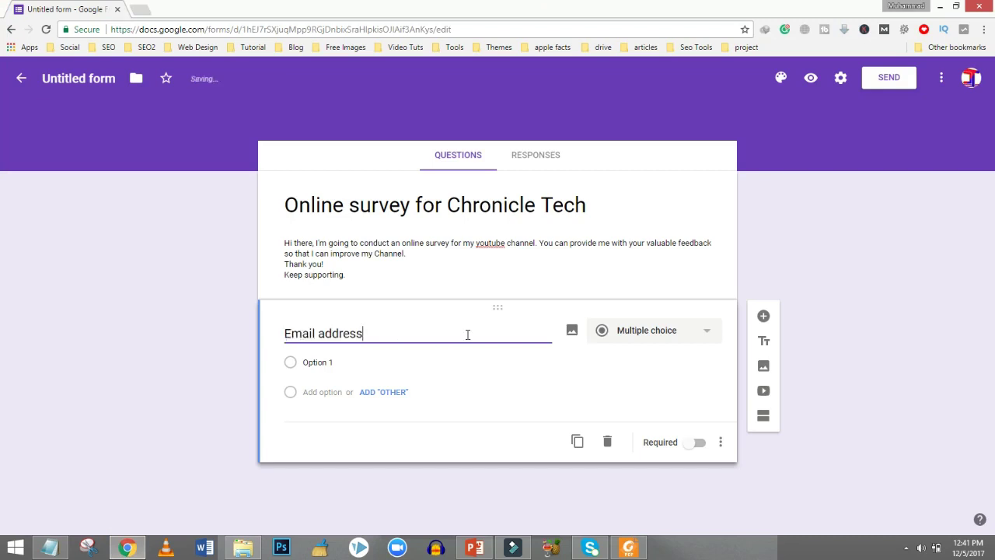
click(665, 339)
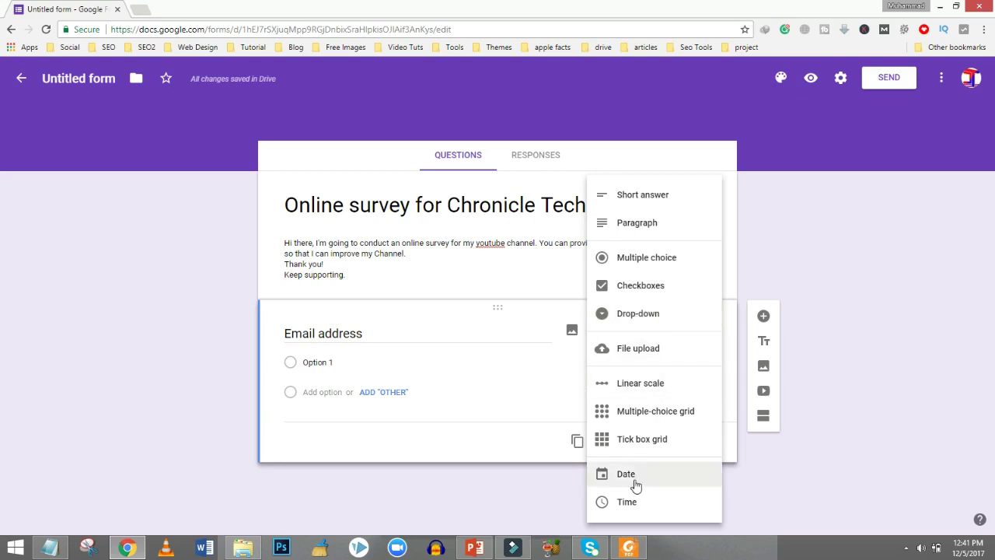
click(638, 201)
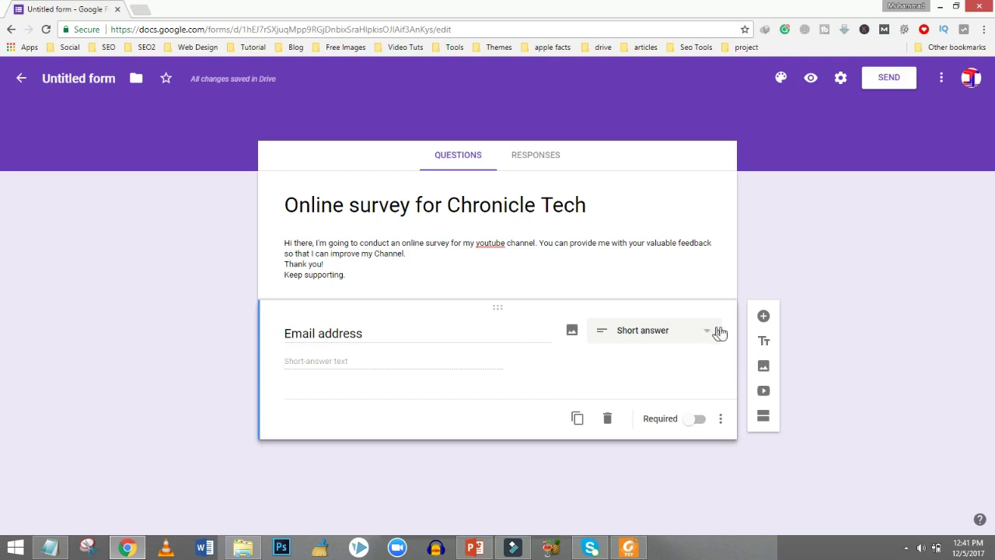
Add a second question titled 'Name' from the Notepad list, set to Short answer.
click(763, 317)
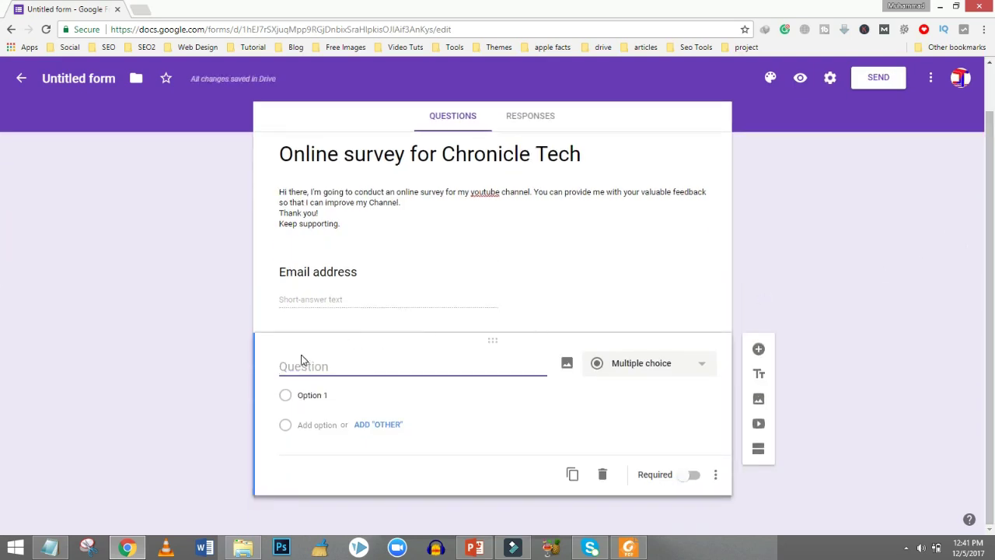
click(49, 547)
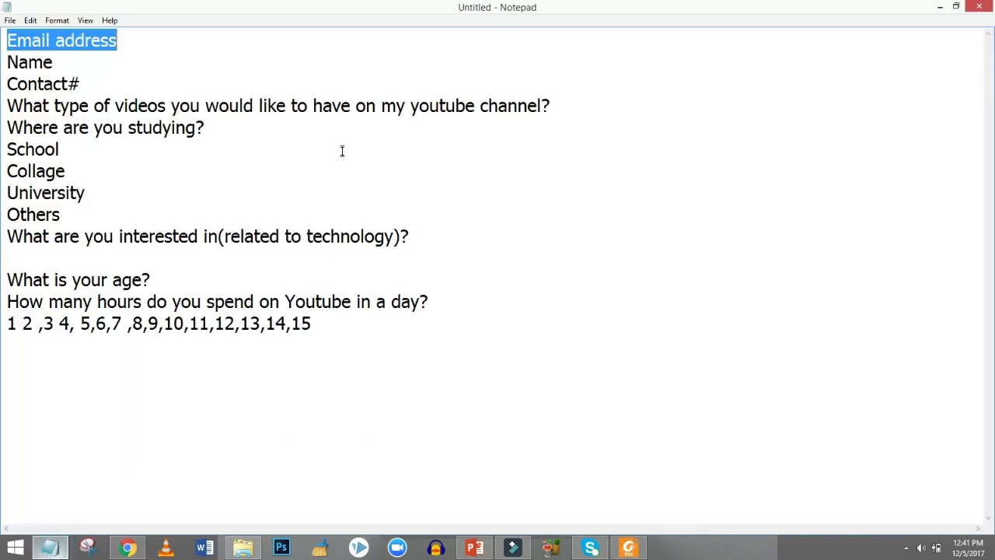
drag(5, 68, 67, 71)
key(ctrl+c)
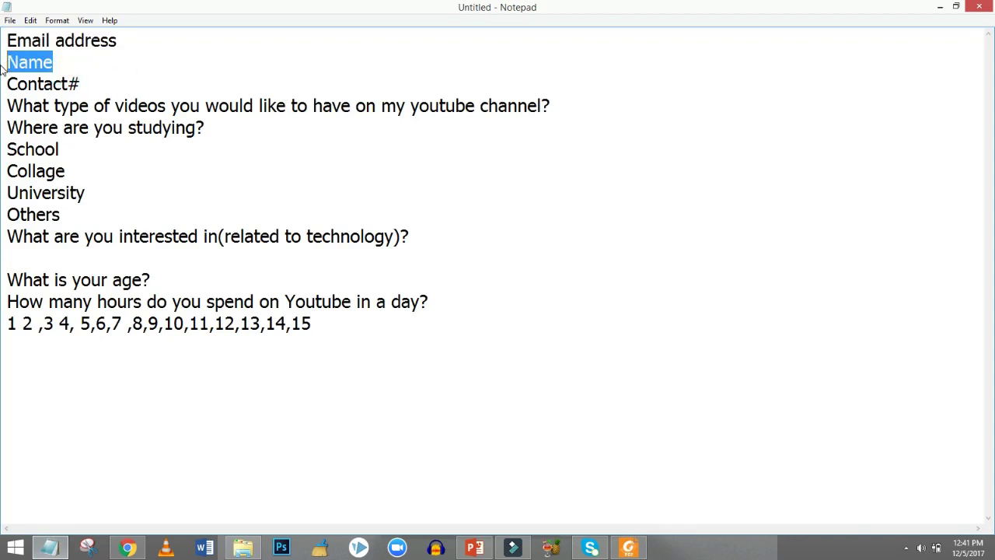
click(49, 547)
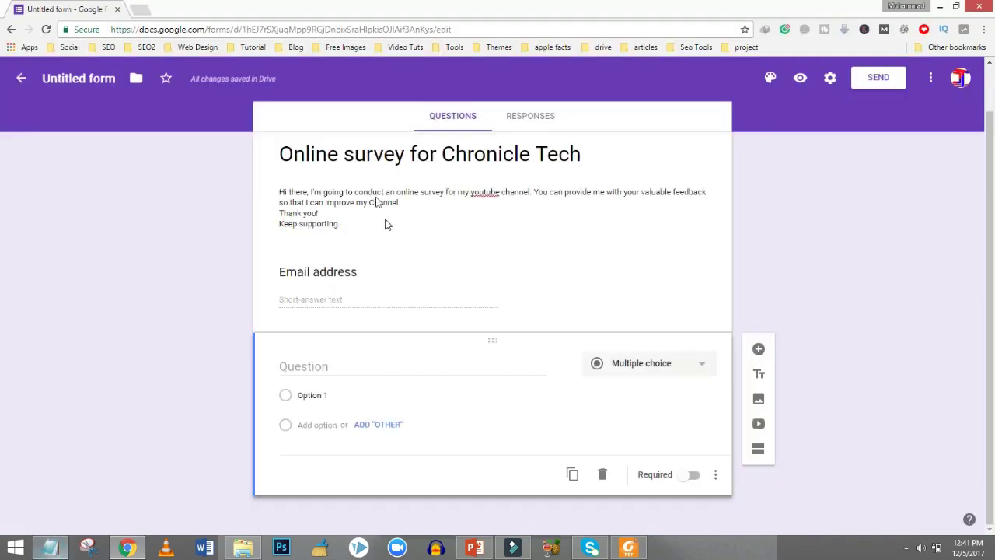
key(ctrl+v)
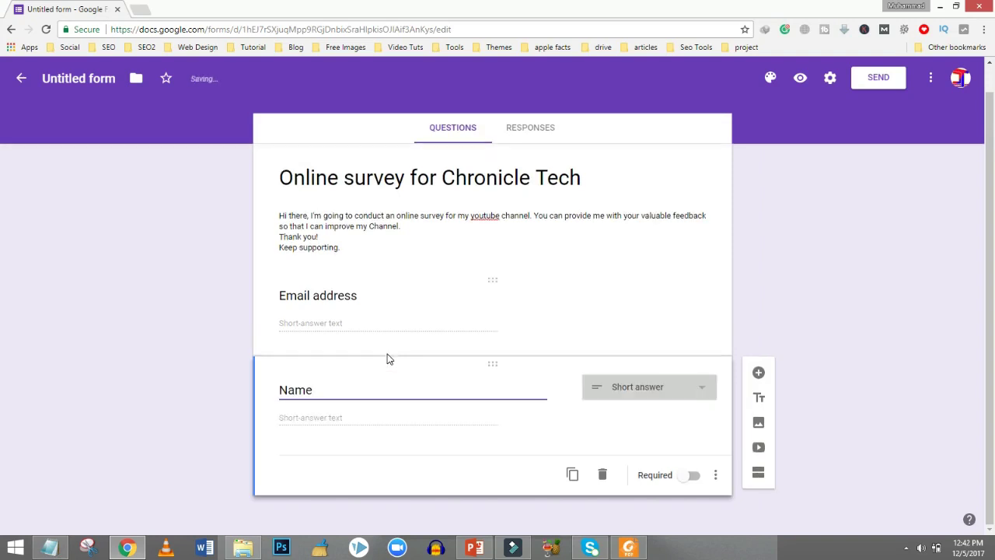
click(640, 395)
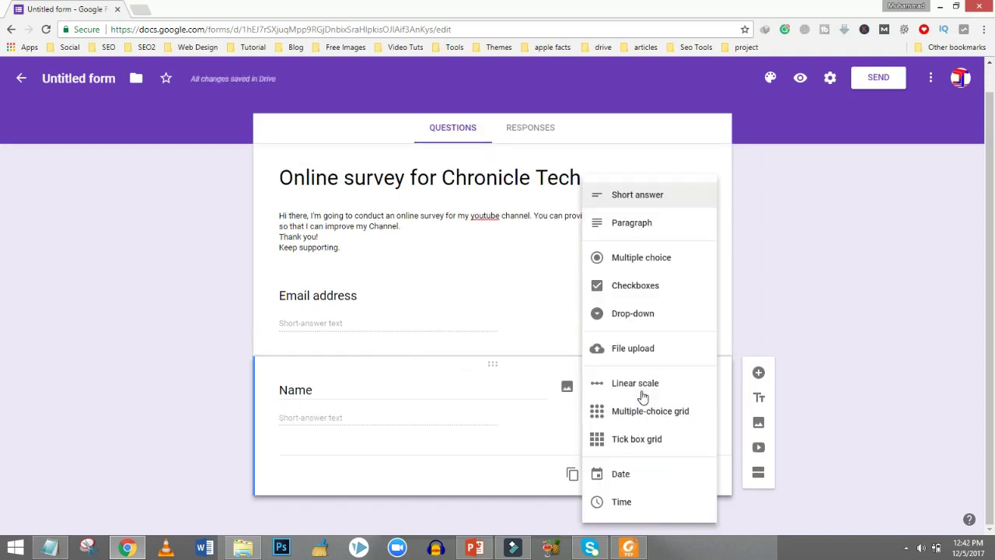
click(890, 355)
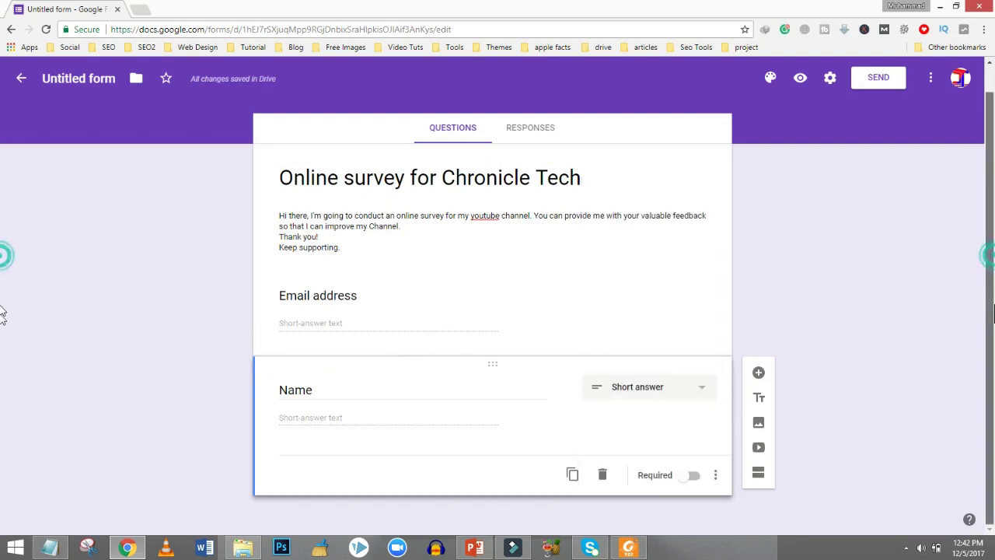
Add another blank question and copy the 'Contact#' line from Notepad.
click(758, 373)
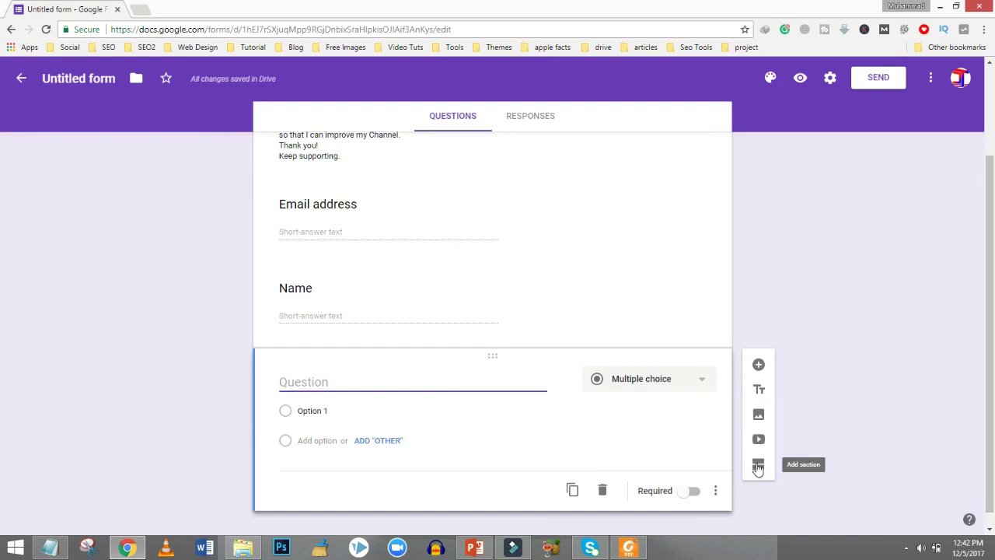
mouse_move(129, 549)
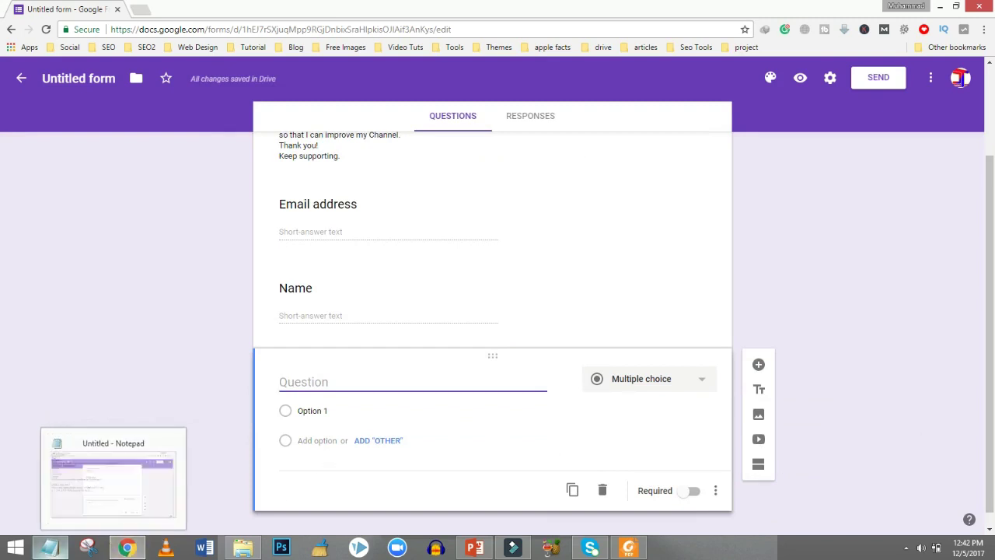
click(50, 548)
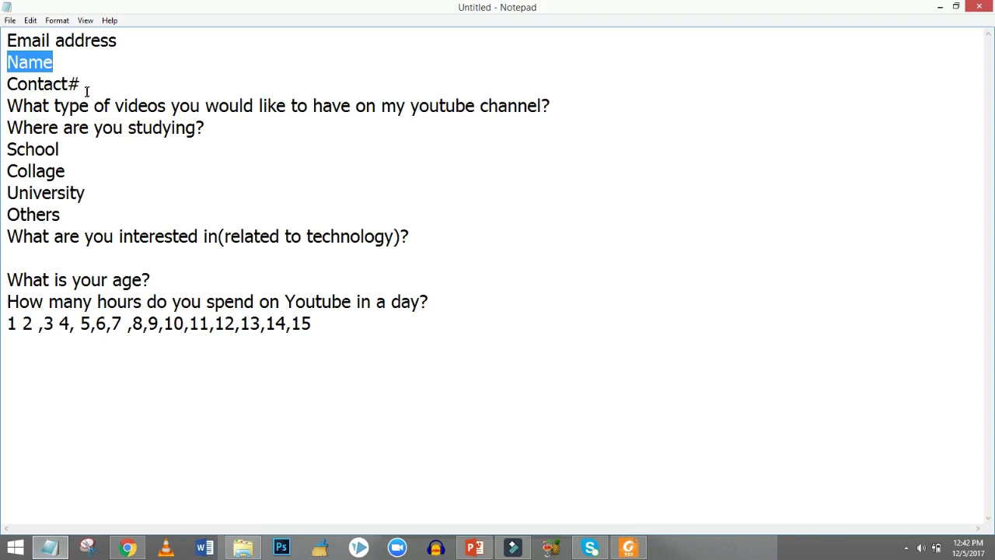
double_click(85, 88)
key(ctrl+c)
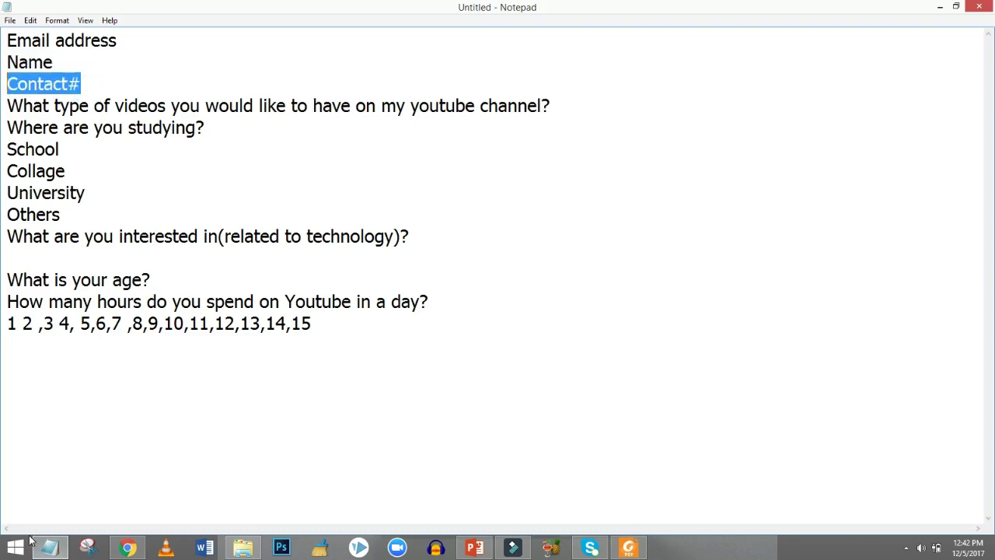
click(128, 548)
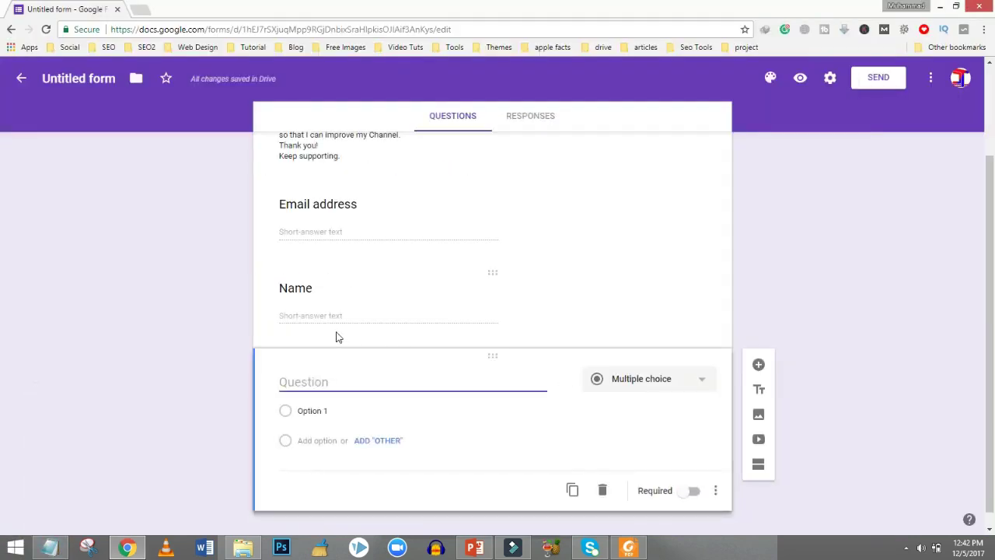
Paste 'Contact#' as the new question's title and make it Short answer.
key(ctrl+v)
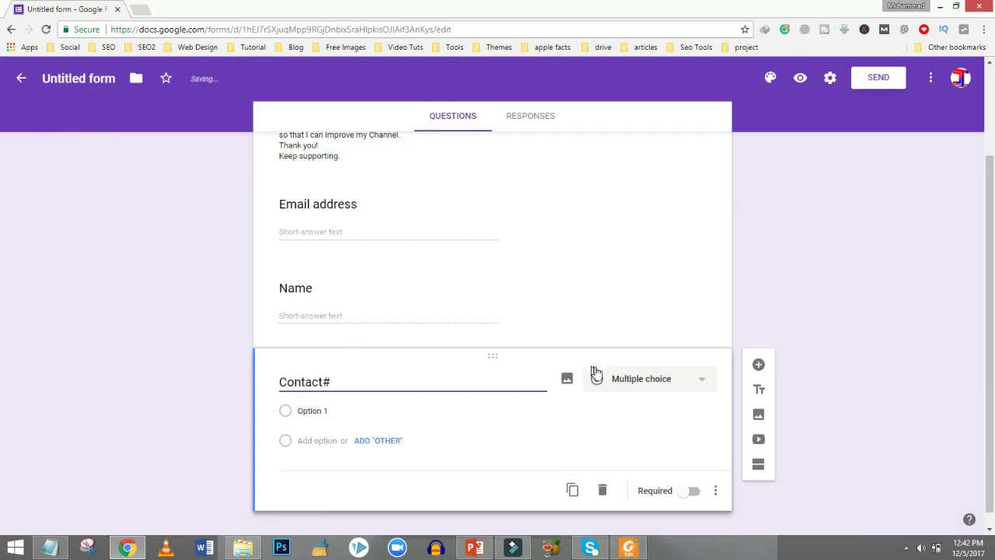
click(604, 381)
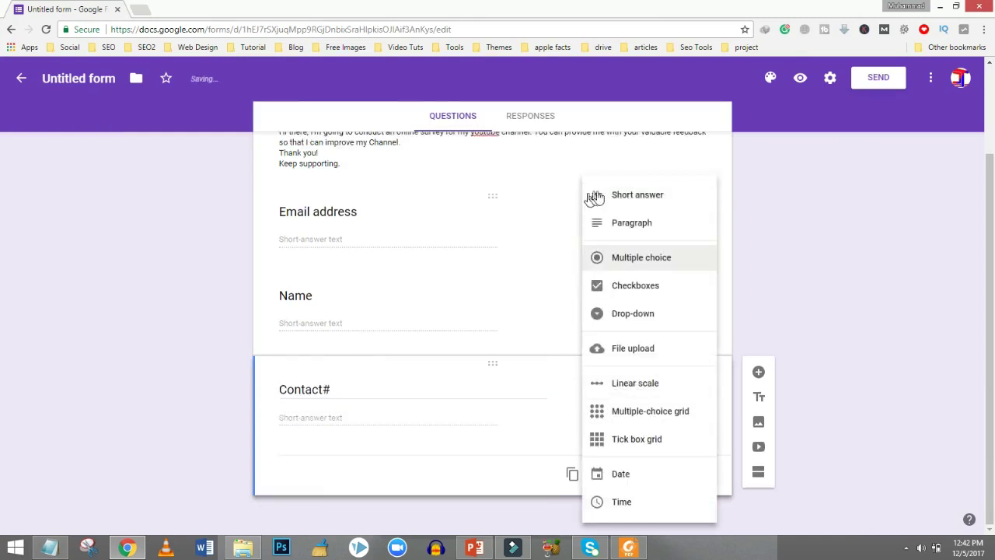
click(610, 198)
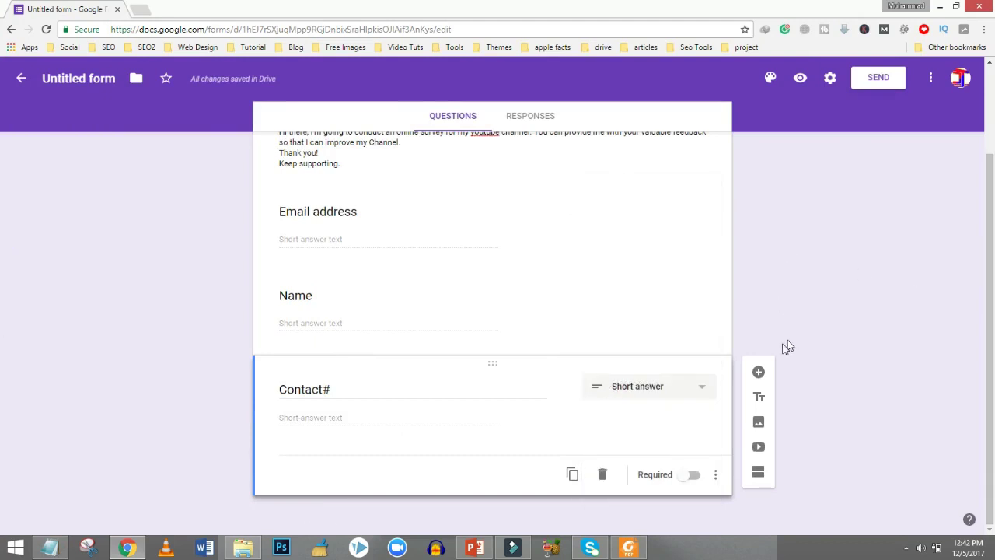
Add a short-answer question about preferred YouTube video types, pasted from the Notepad list.
click(762, 372)
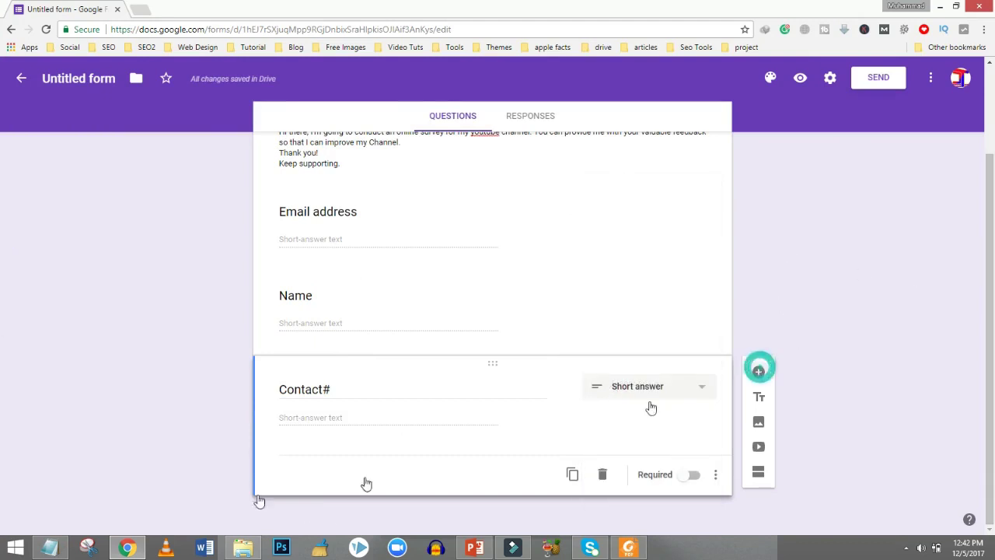
click(52, 547)
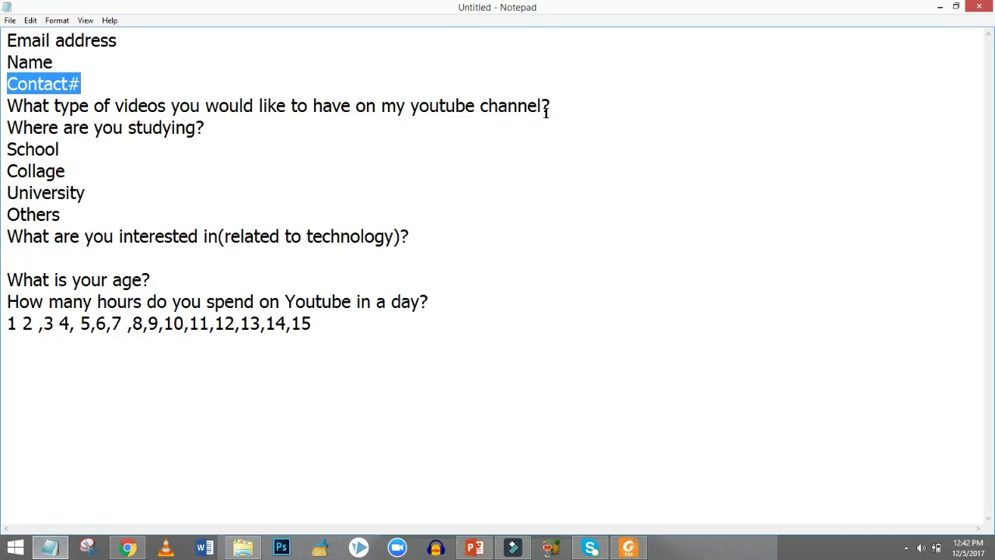
drag(558, 106, 7, 107)
key(ctrl+c)
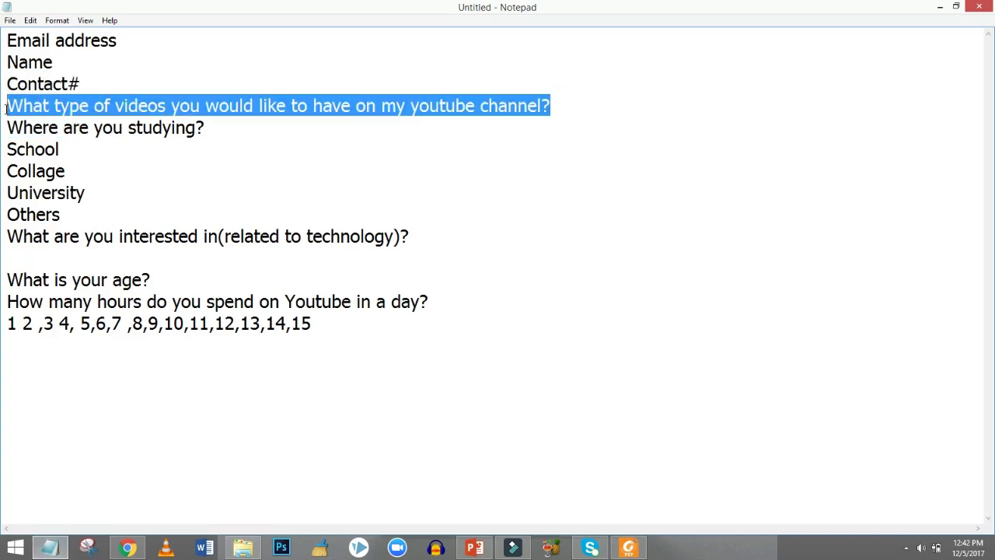
click(120, 548)
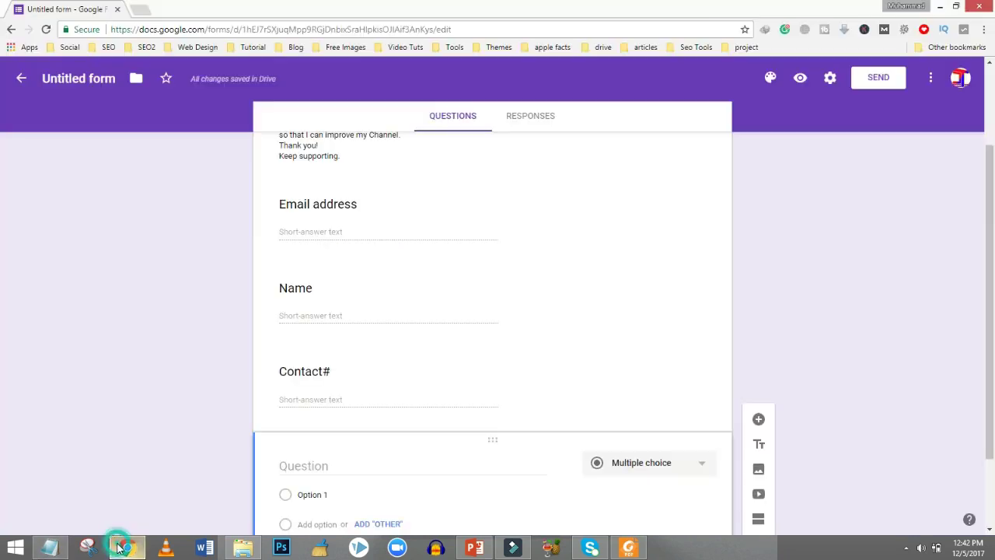
key(ctrl+v)
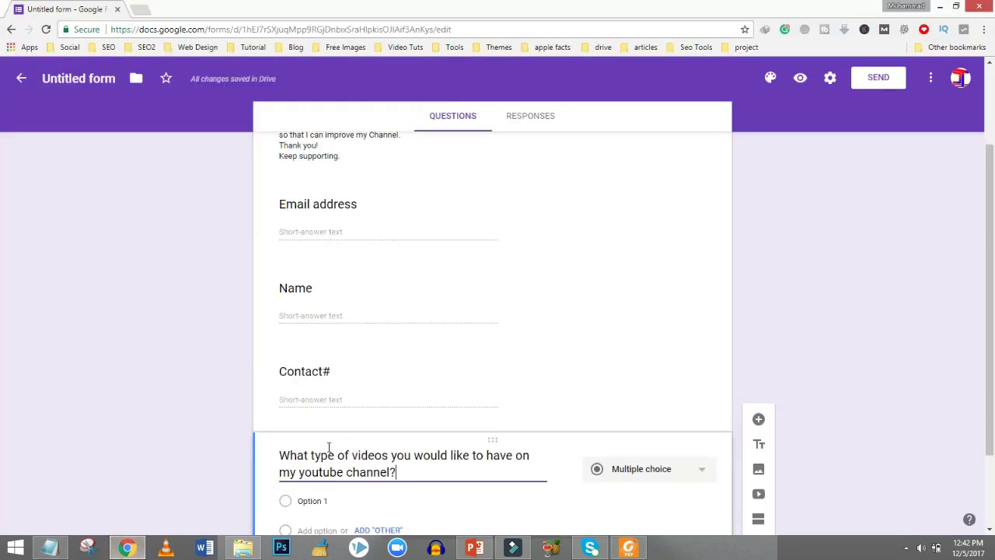
scroll(2, 324, down, 3)
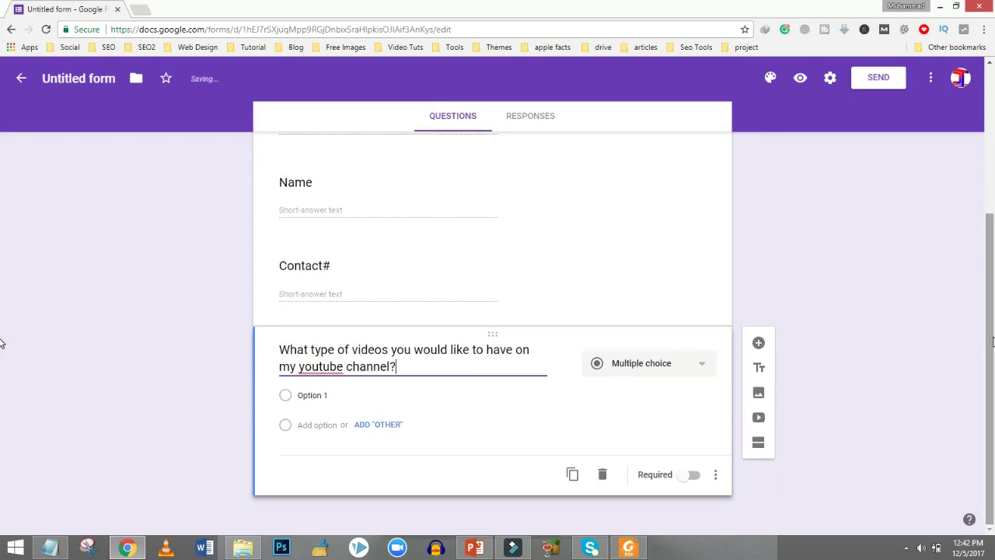
click(673, 370)
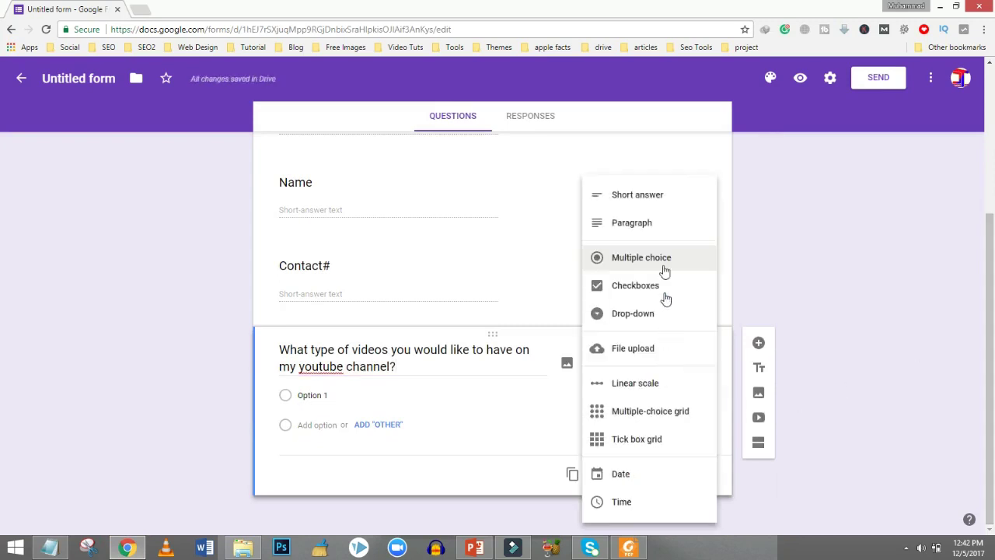
click(639, 198)
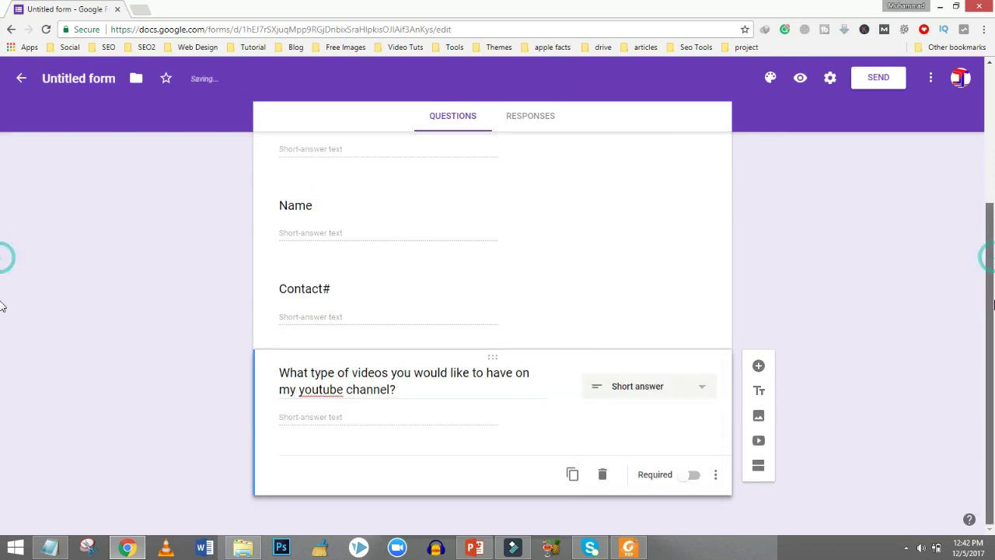
click(760, 366)
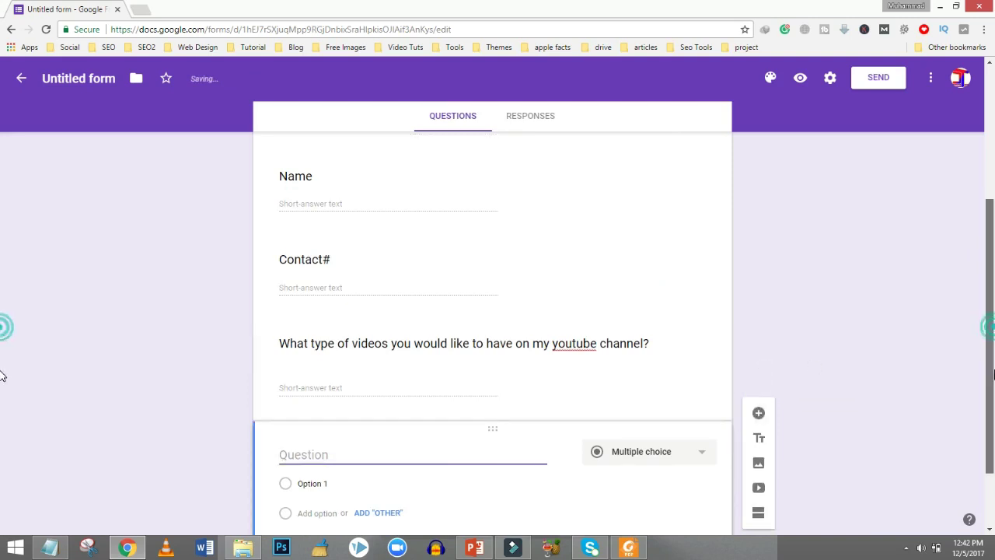
Paste 'Where are you studying?' from Notepad as the new question's title.
click(67, 553)
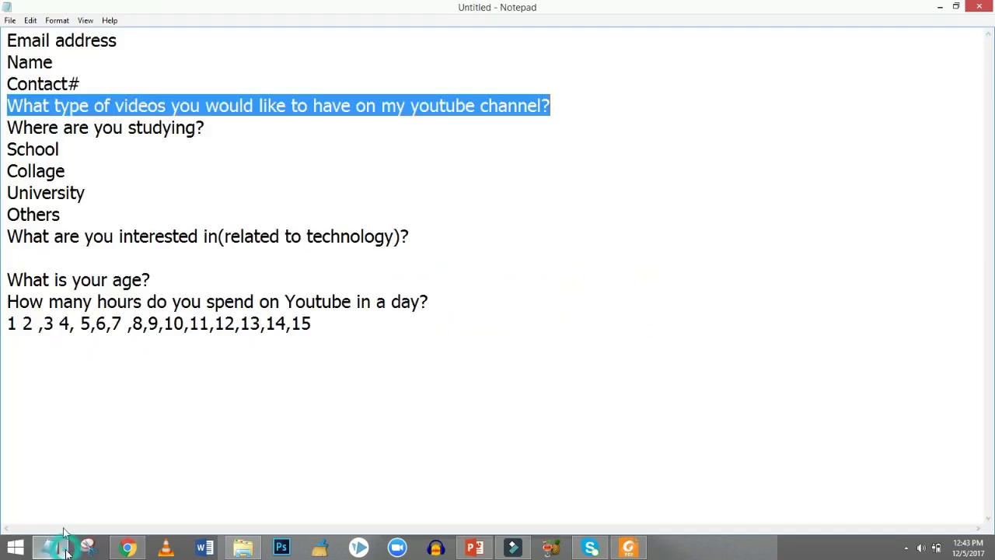
drag(209, 127, 10, 130)
key(ctrl+c)
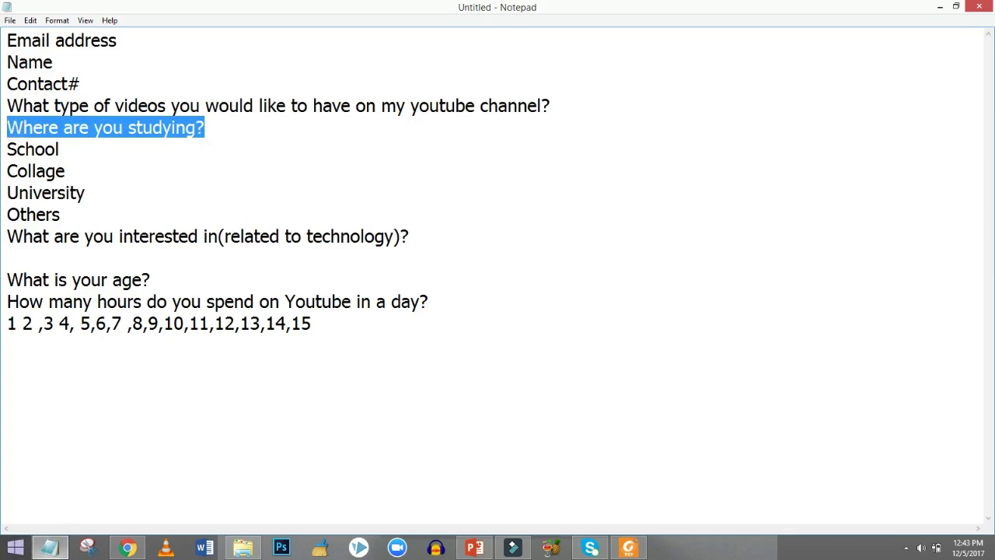
click(49, 547)
click(295, 386)
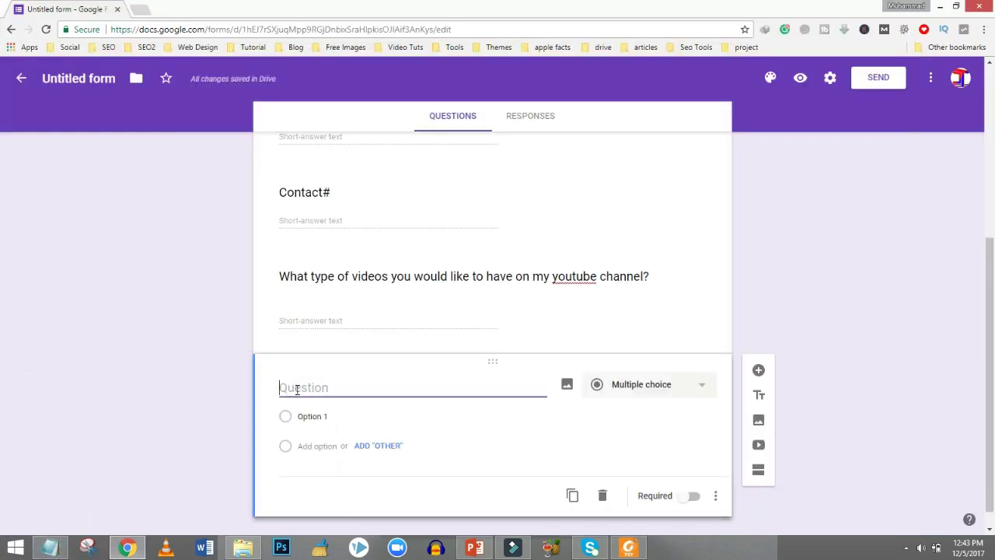
key(ctrl+v)
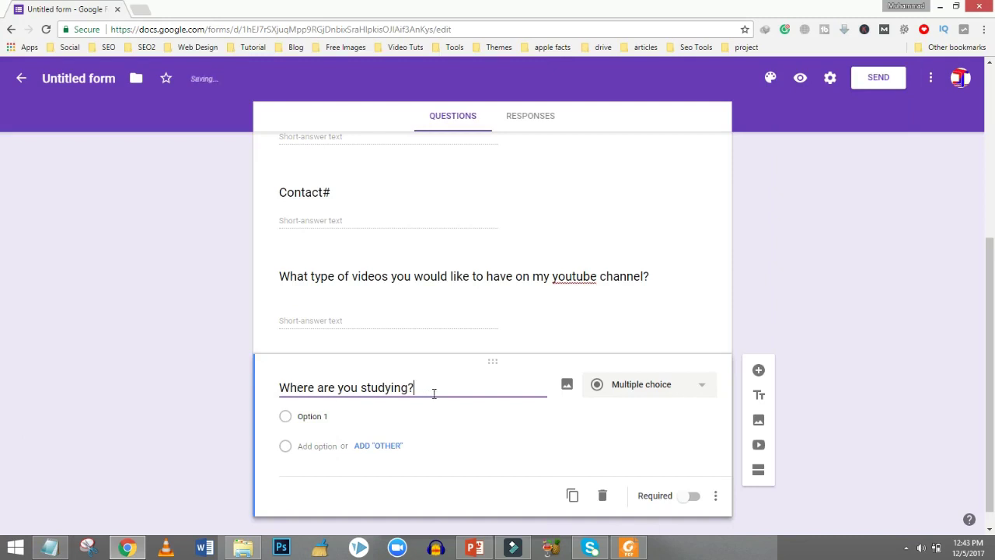
scroll(2, 354, down, 1)
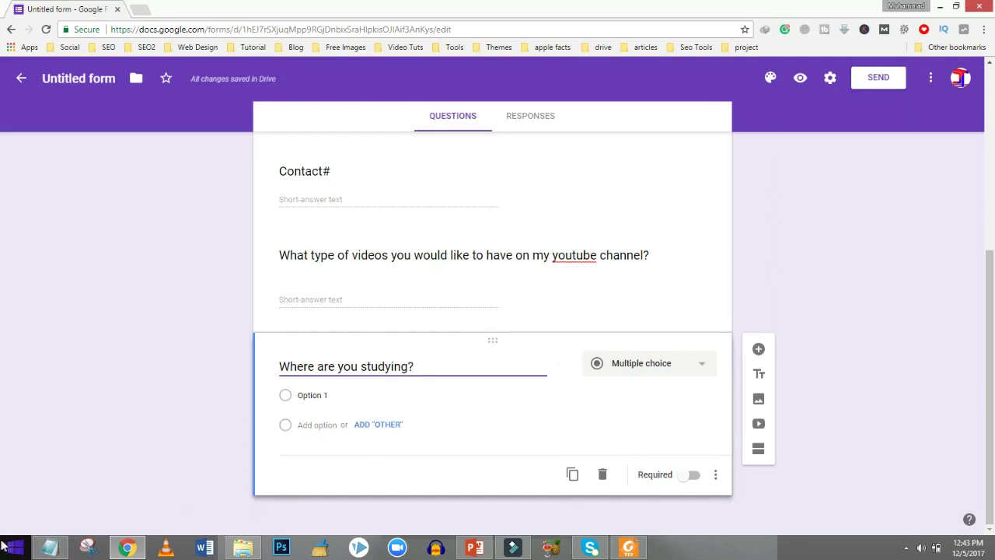
Copy 'School' from the notes and keep the question as Multiple choice.
click(46, 547)
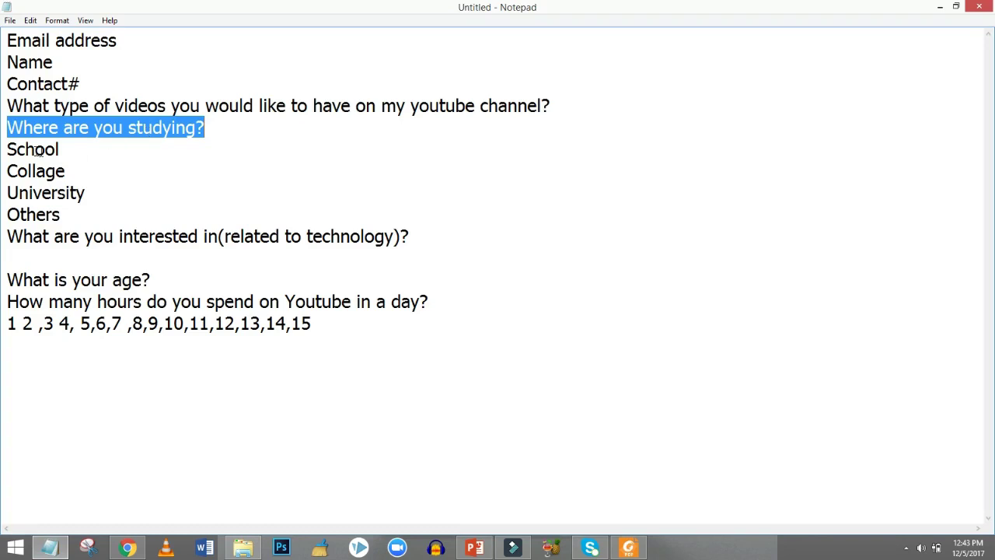
double_click(36, 151)
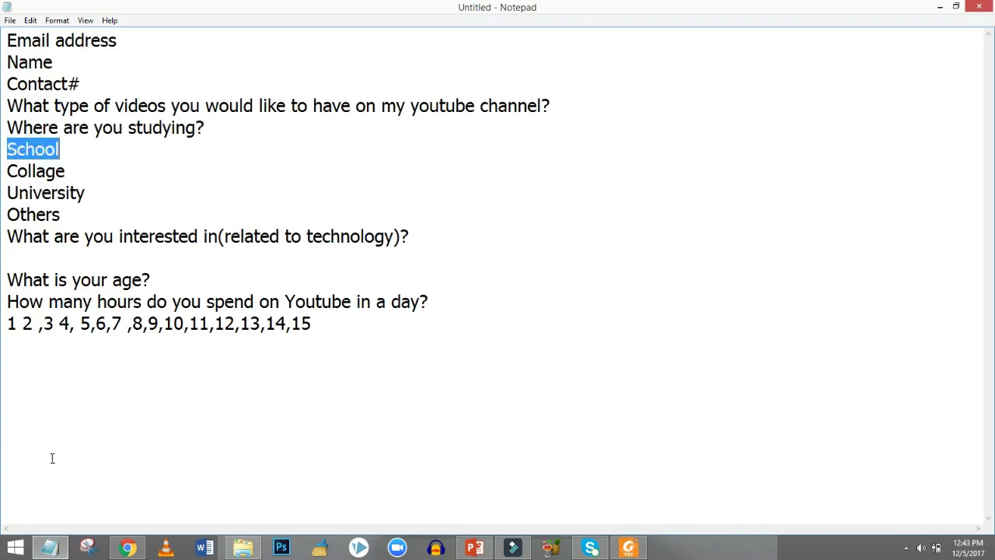
click(50, 546)
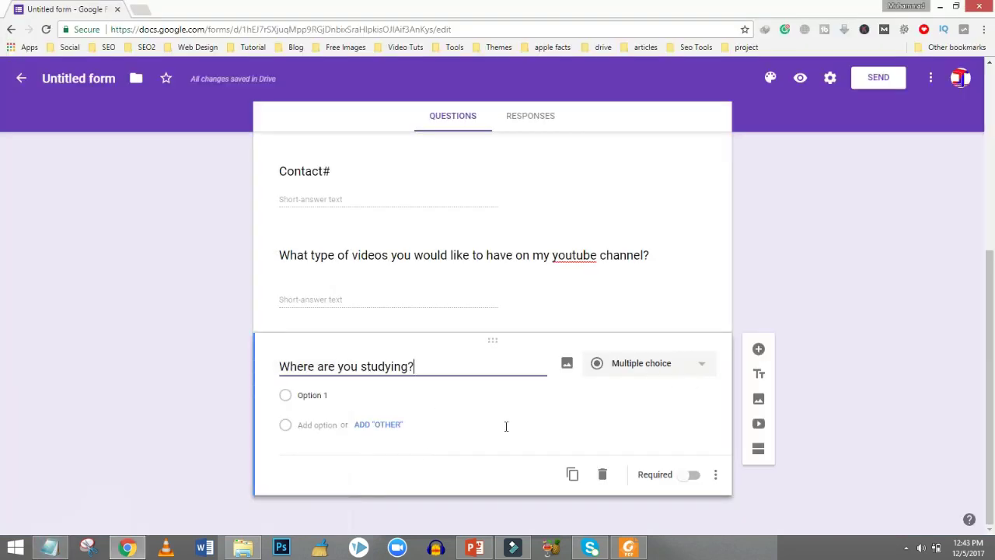
click(628, 363)
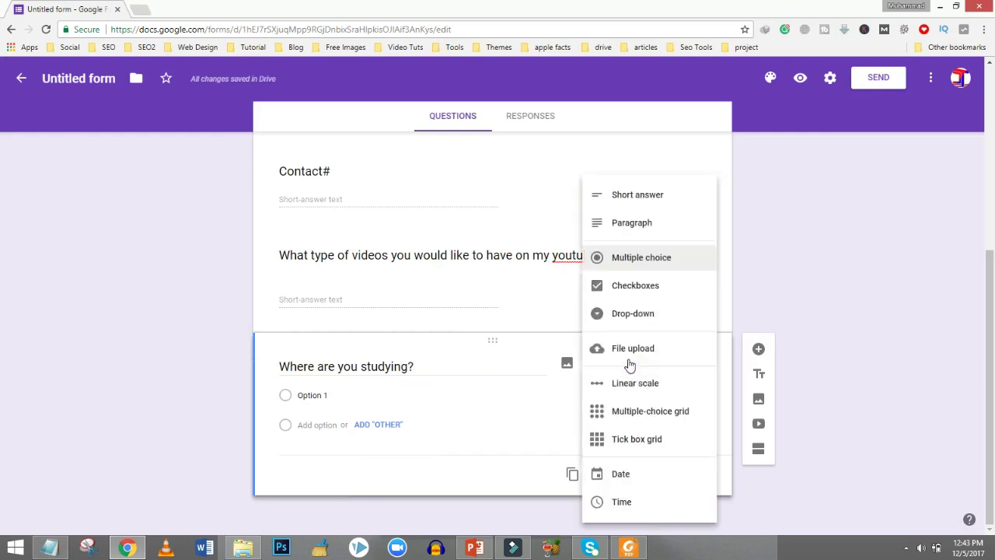
click(641, 255)
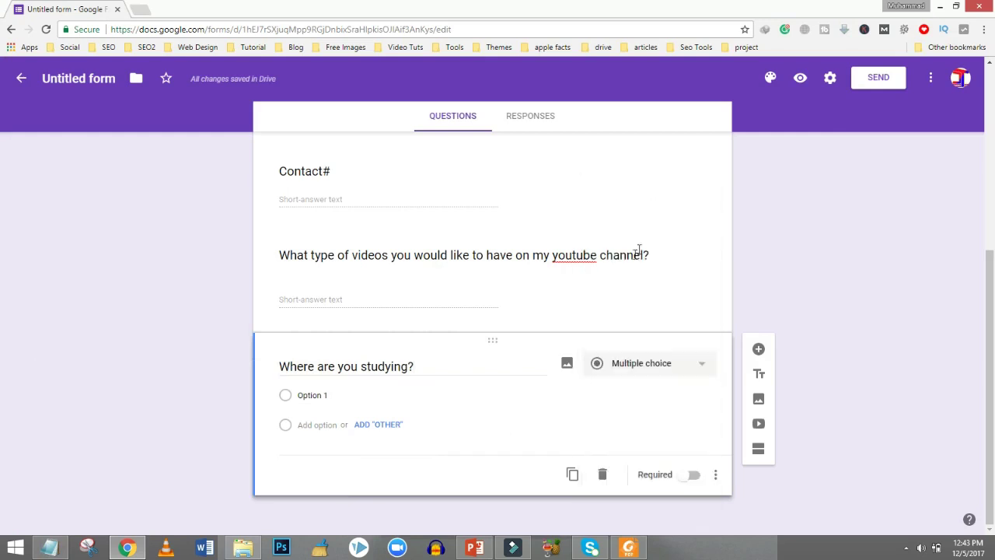
Enter 'School' as the first answer choice and 'Collage' as the second.
click(332, 394)
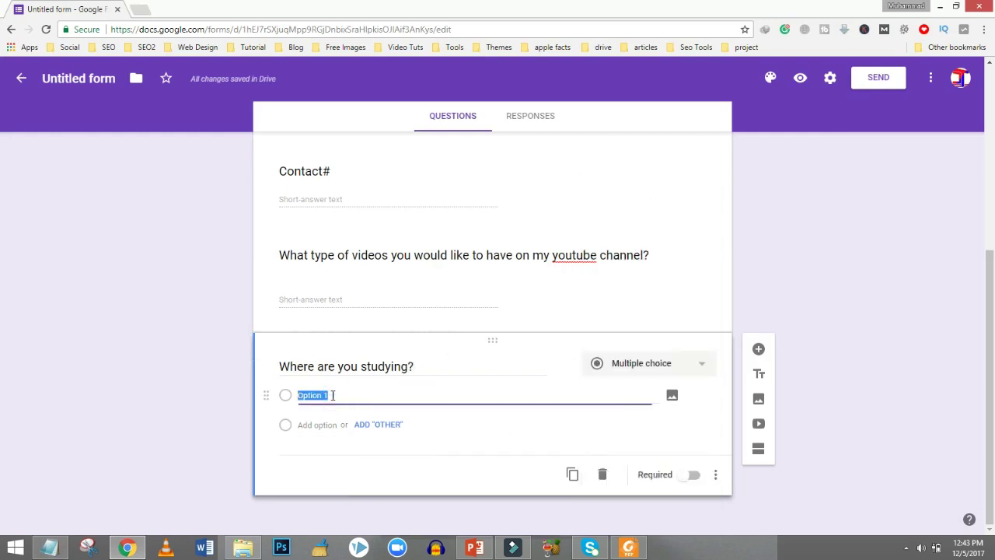
text(School)
click(286, 427)
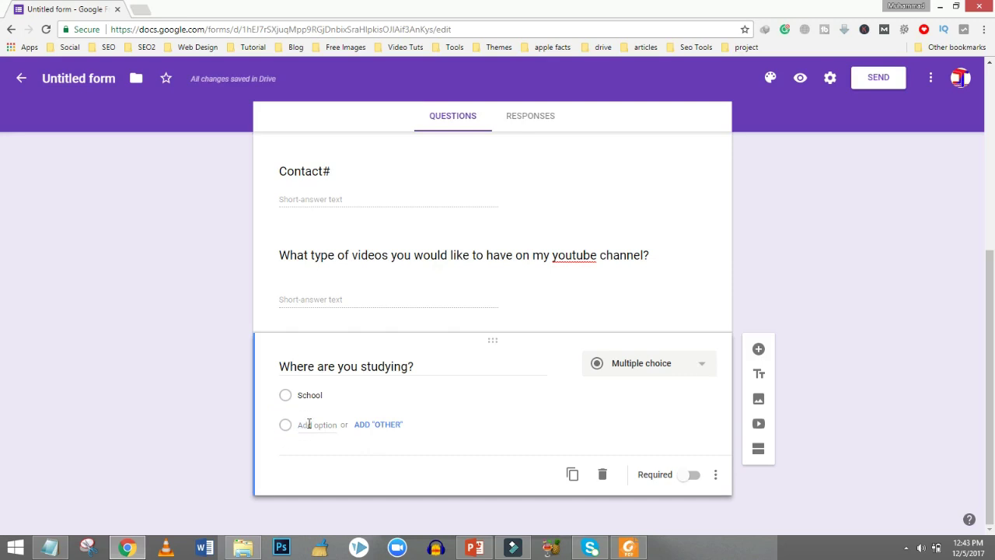
click(49, 547)
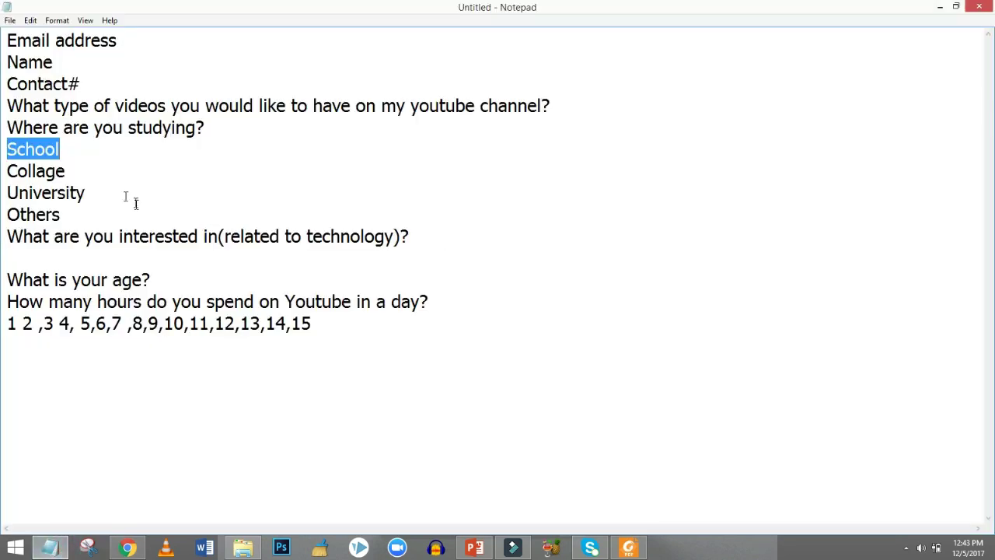
double_click(47, 175)
key(ctrl+c)
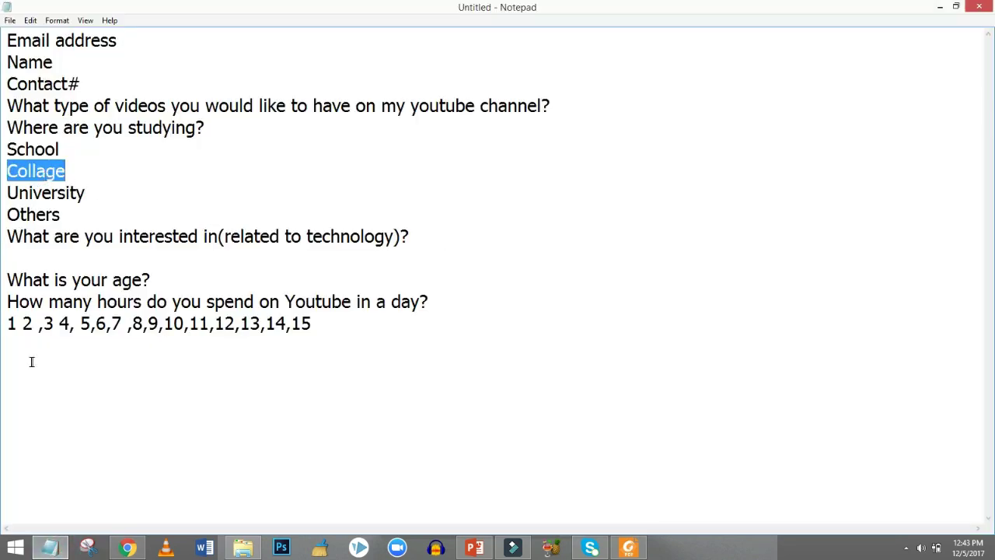
click(127, 548)
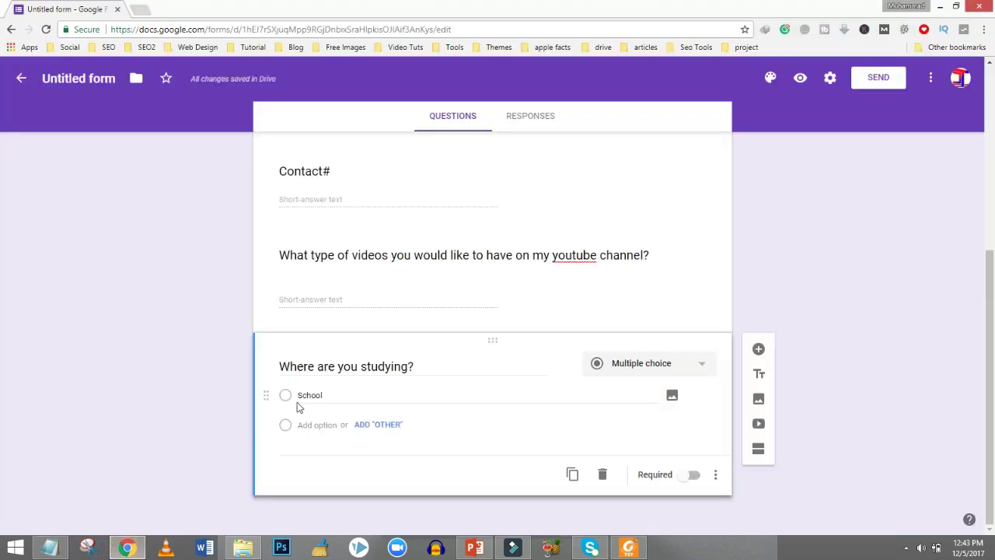
click(322, 421)
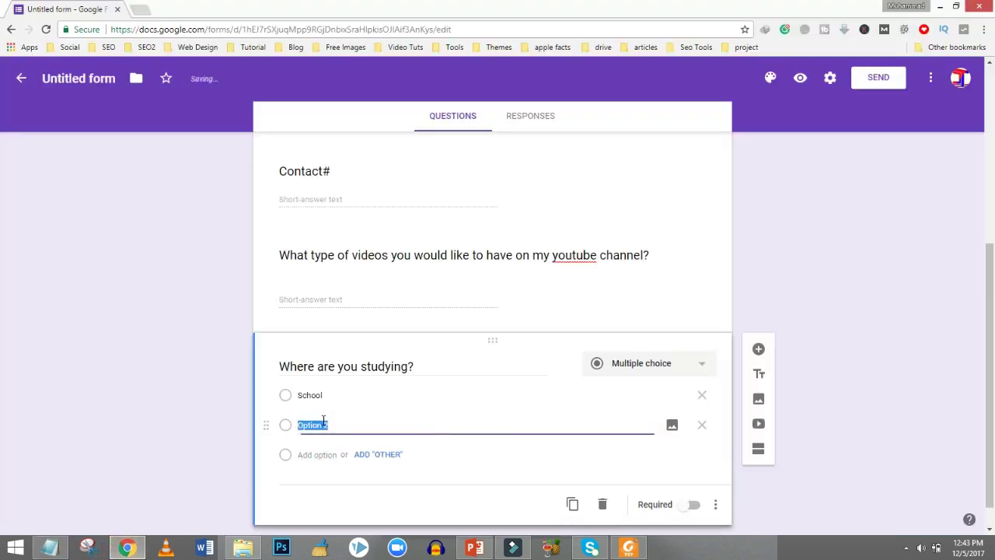
key(ctrl+v)
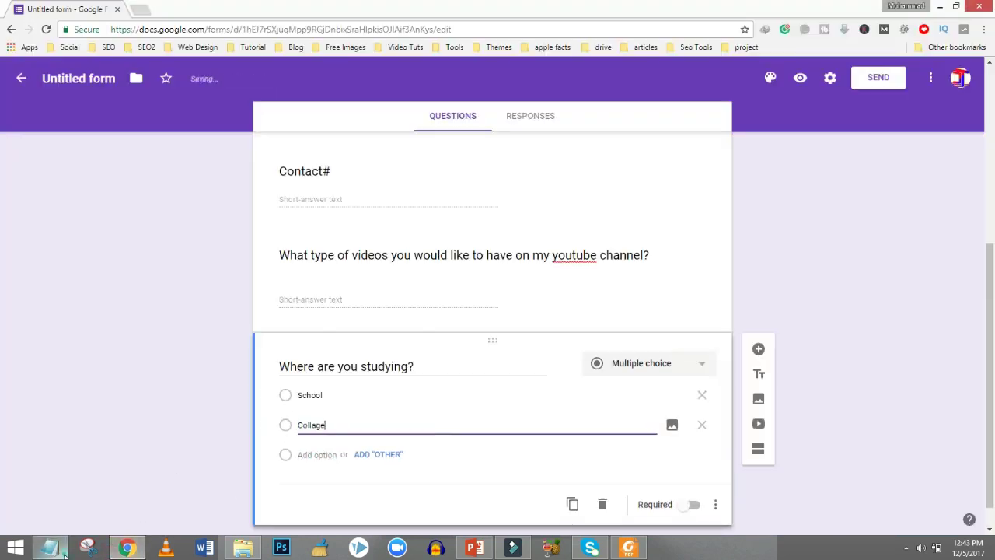
Add 'University' as the third answer choice plus an Other option.
click(50, 547)
double_click(57, 194)
key(ctrl+c)
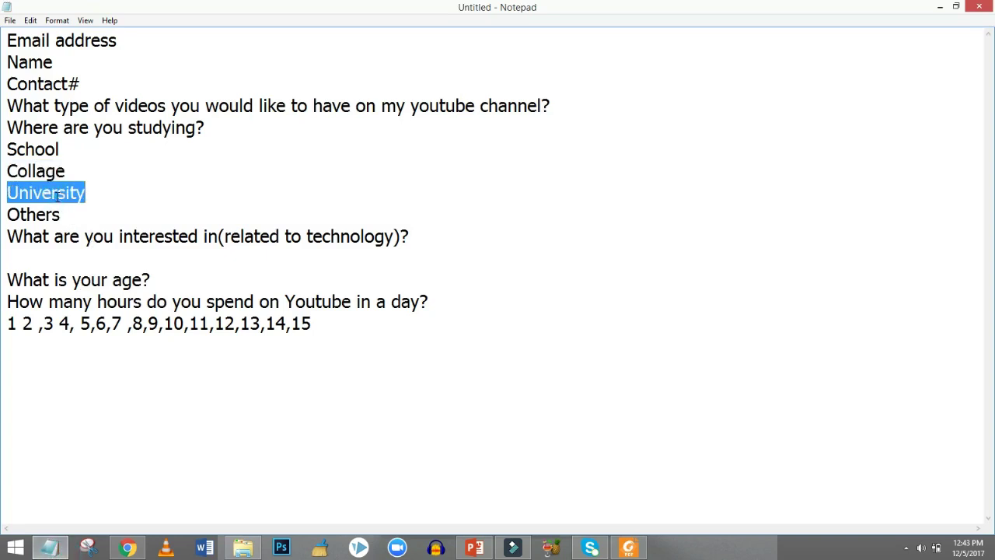
click(49, 548)
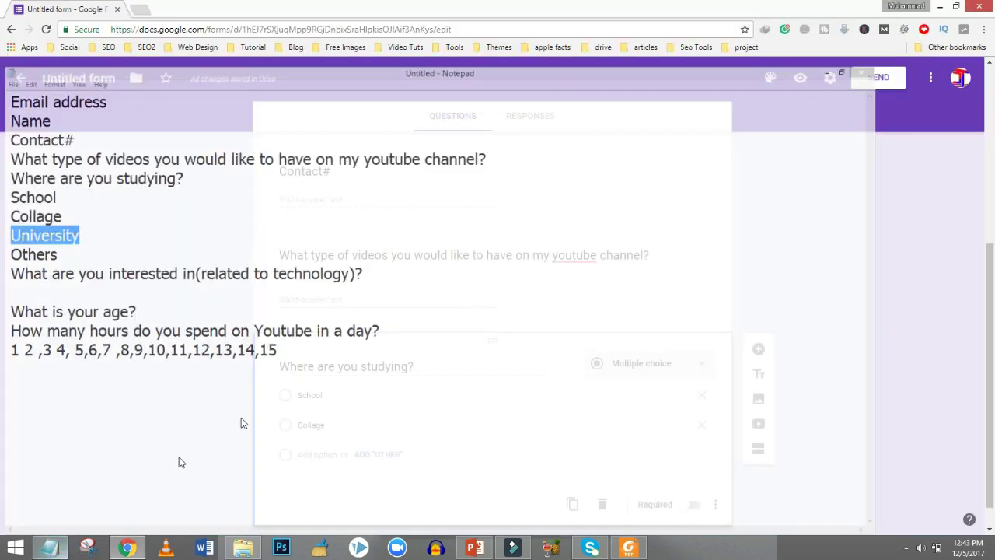
click(304, 455)
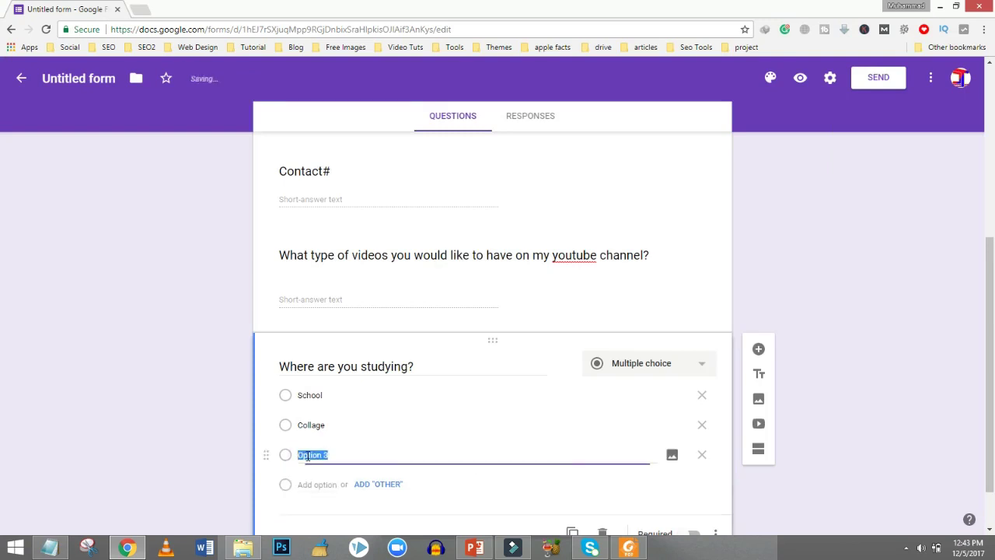
key(ctrl+v)
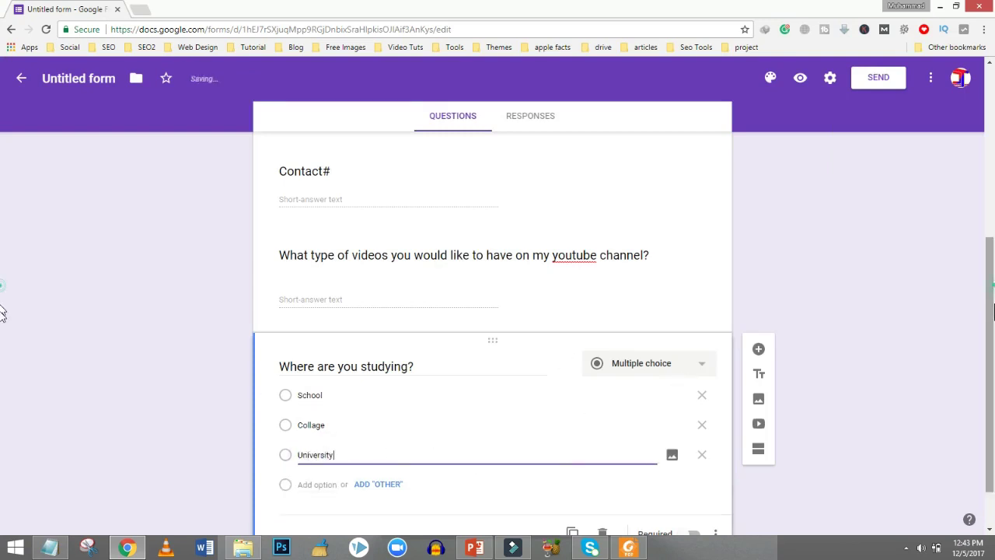
scroll(1, 304, down, 1)
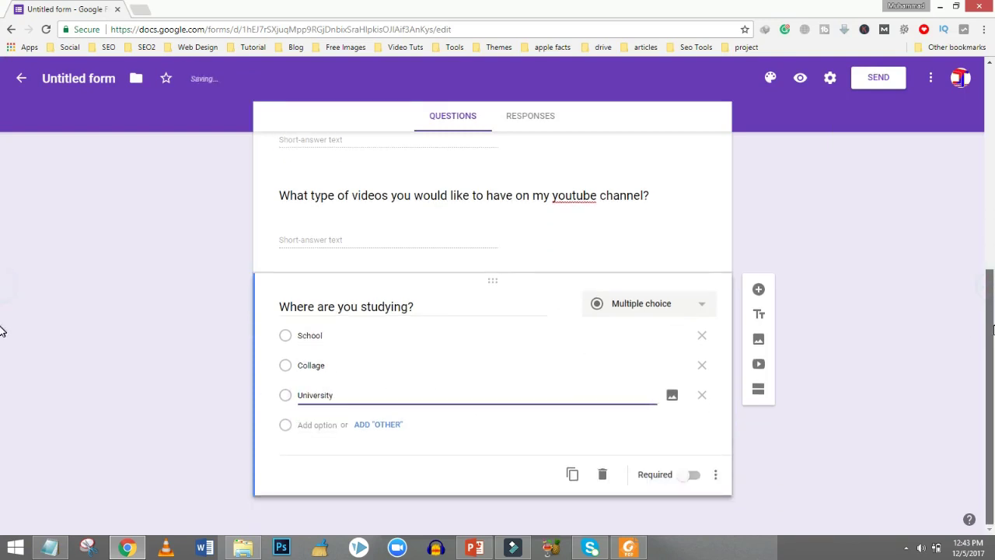
click(369, 427)
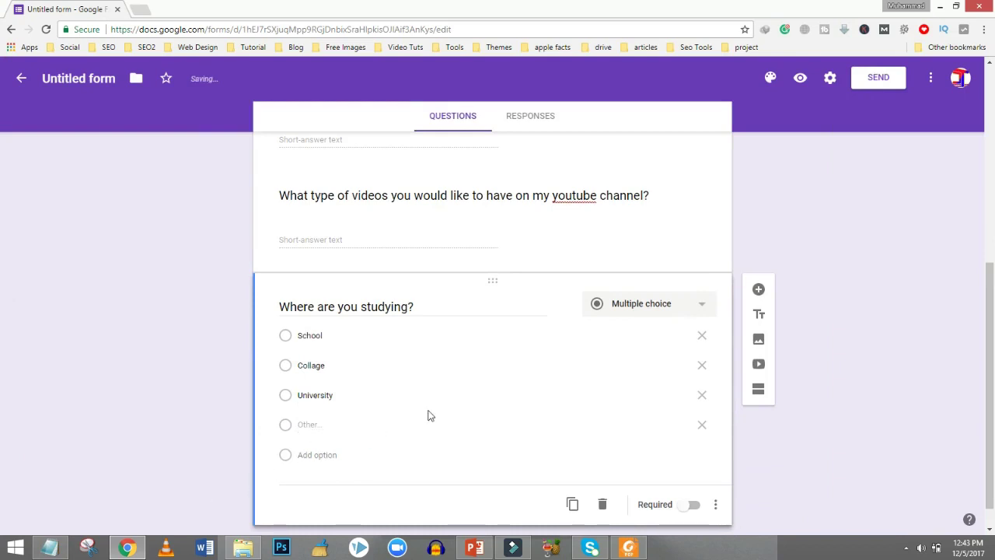
scroll(990, 280, down, 1)
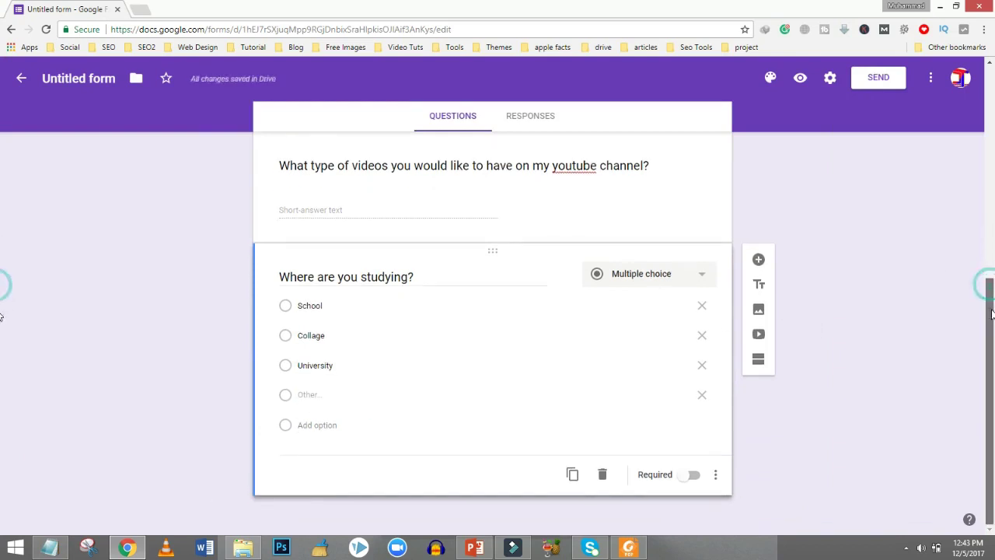
Add a new question titled 'What are you interested in(related to technology)?' copied from the notes.
click(759, 261)
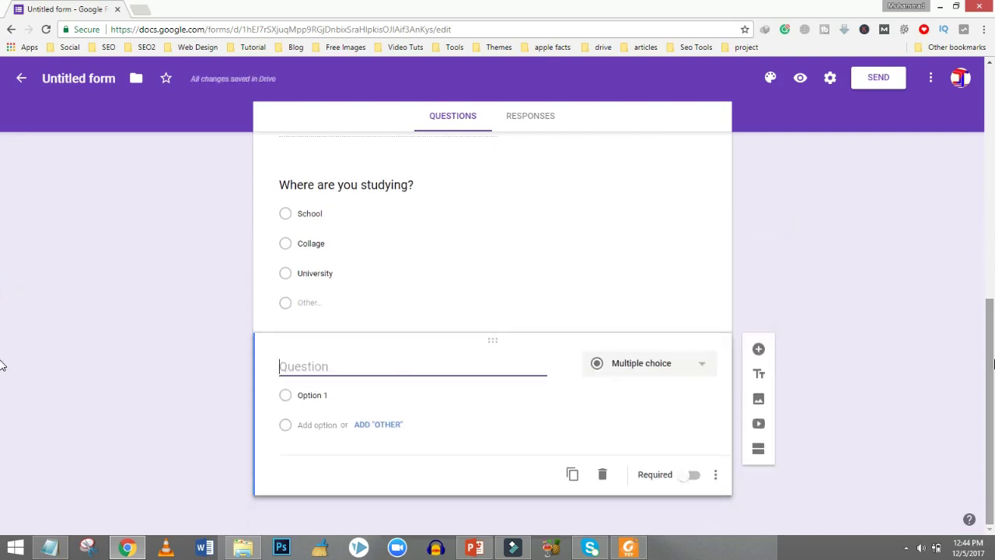
click(46, 549)
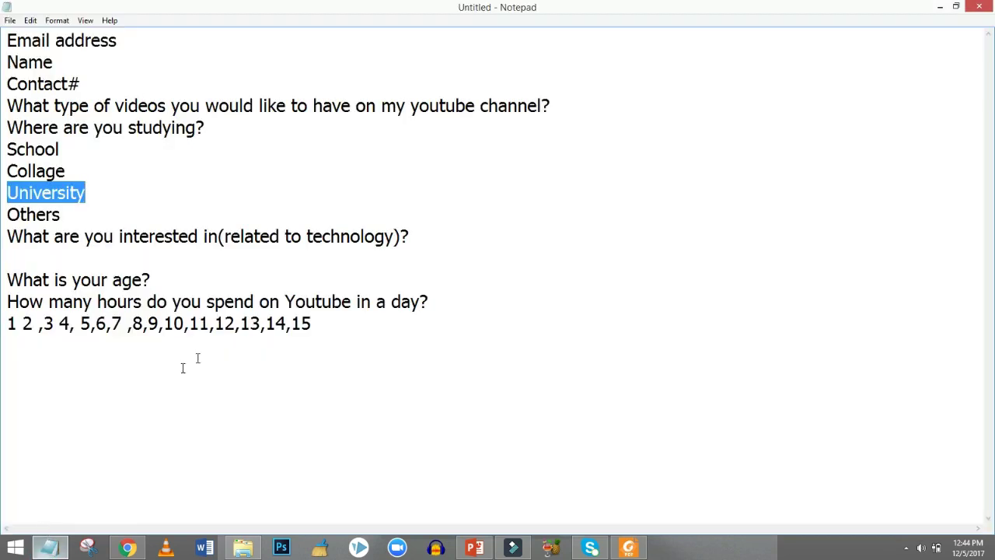
drag(421, 236, 6, 237)
key(ctrl+c)
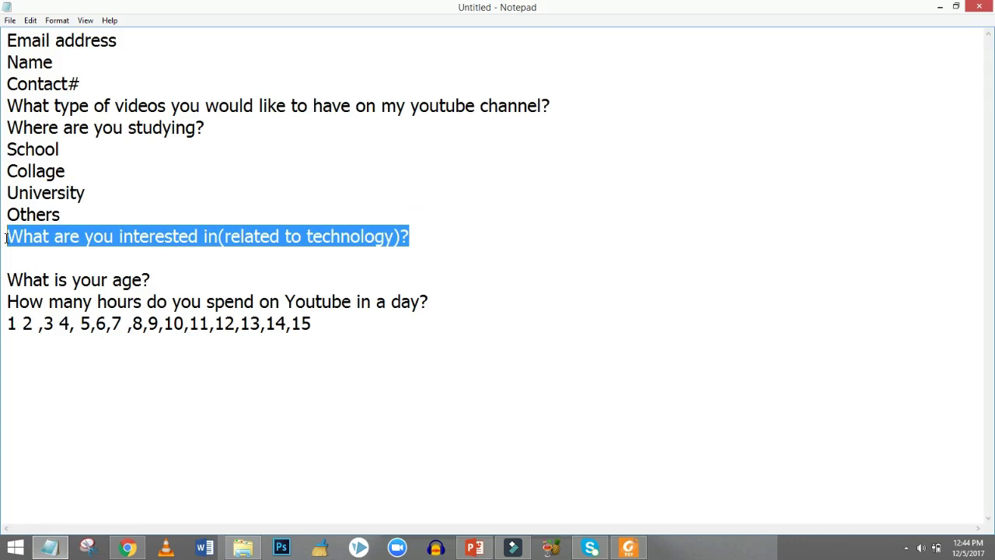
click(128, 549)
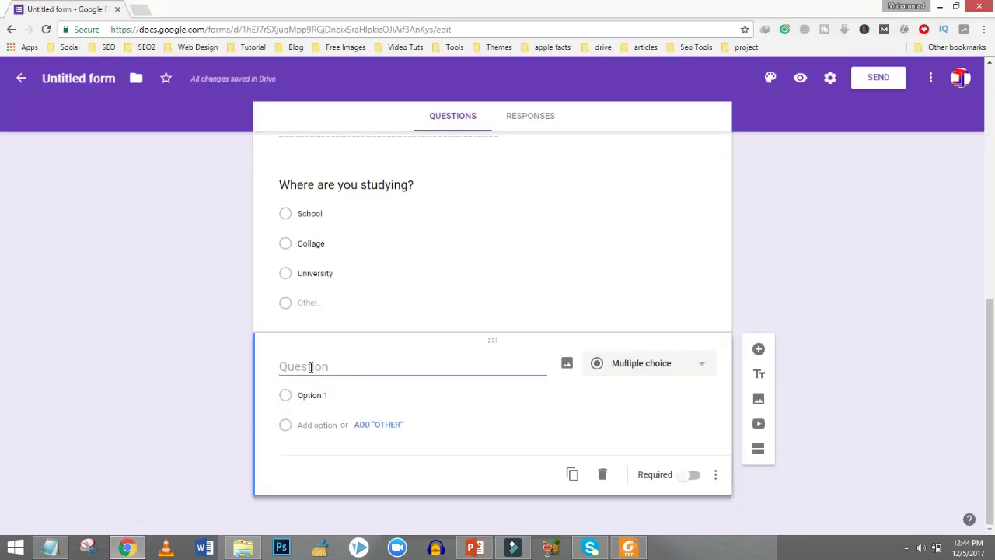
key(ctrl+v)
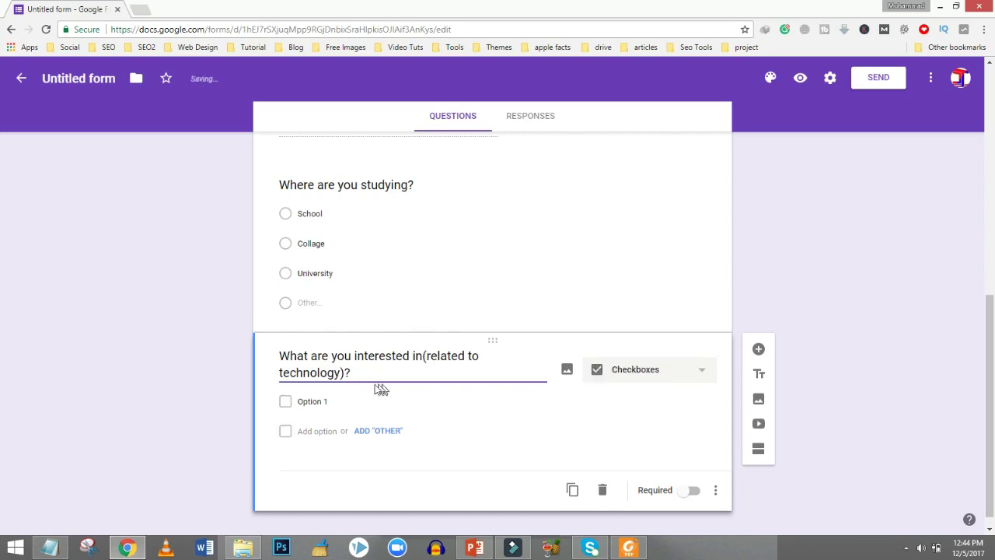
Make it a Short answer question and add another blank question below.
click(330, 400)
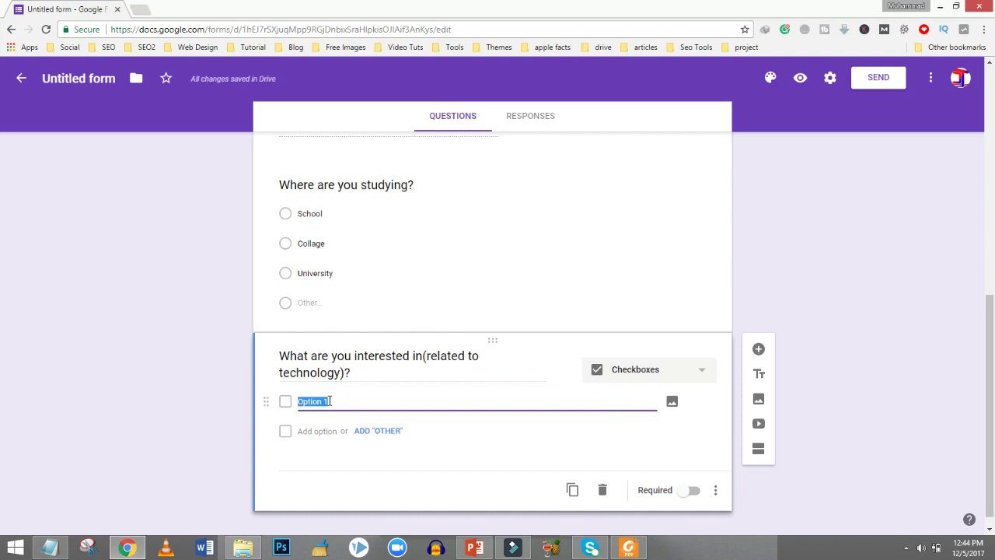
click(647, 366)
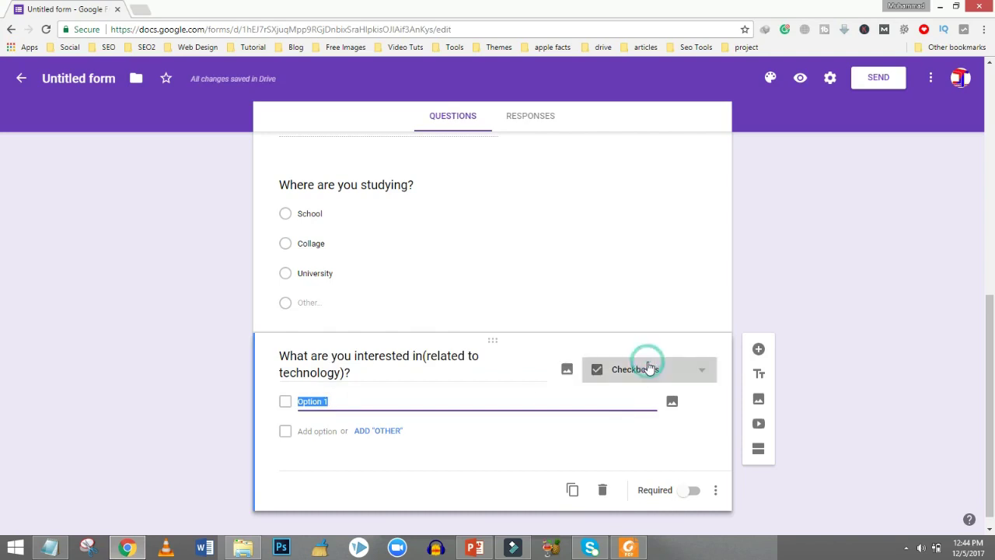
click(629, 195)
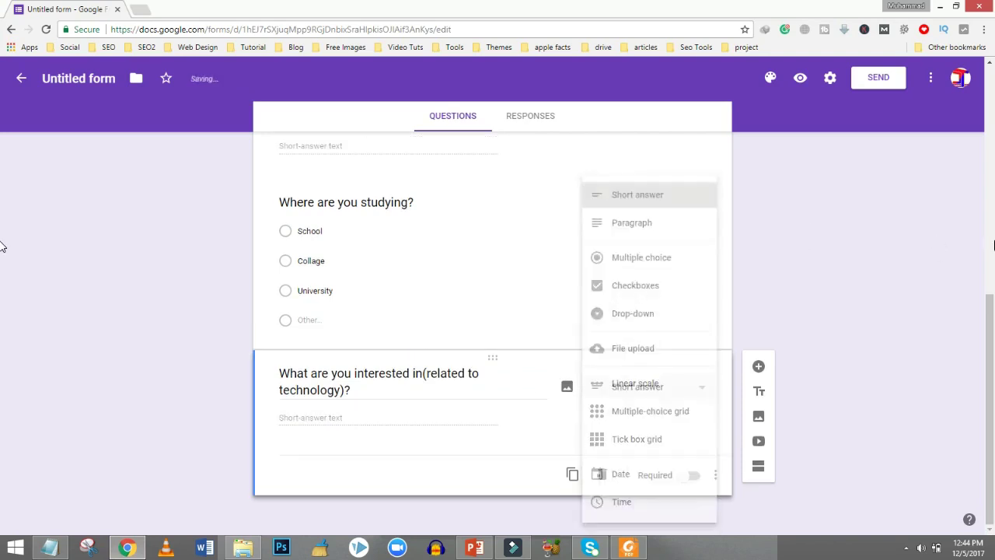
click(759, 365)
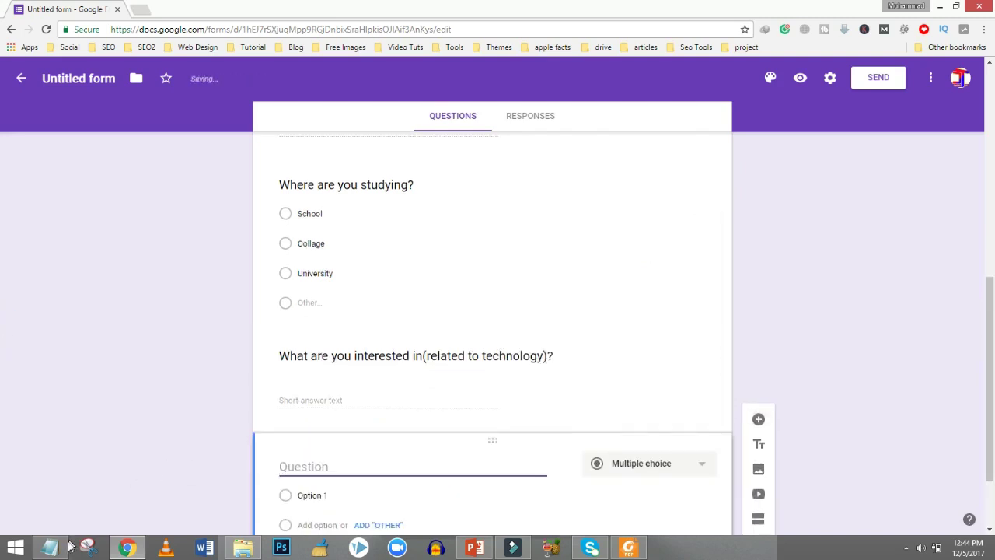
Title the new question 'What is your age?' and set its type to Short answer.
click(67, 546)
drag(160, 279, 25, 270)
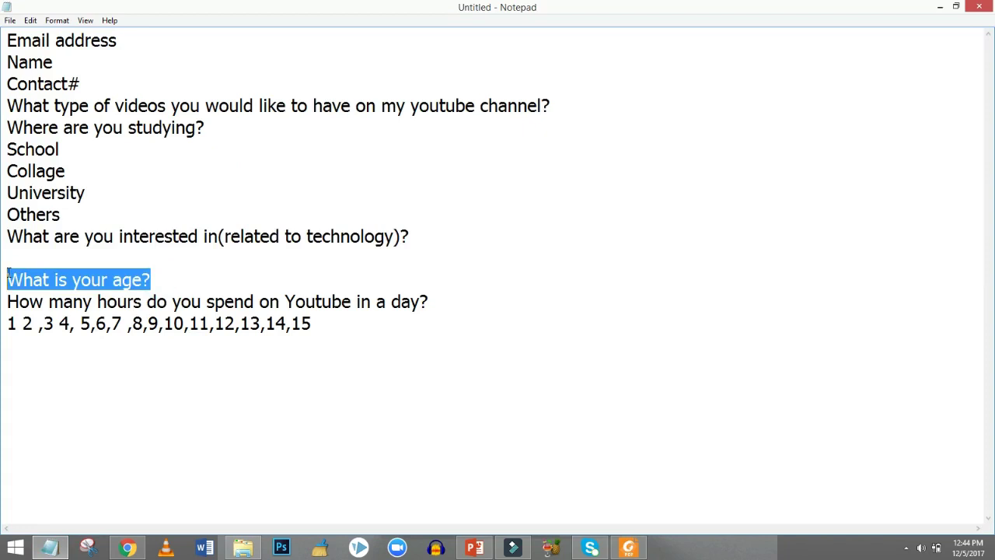
click(128, 547)
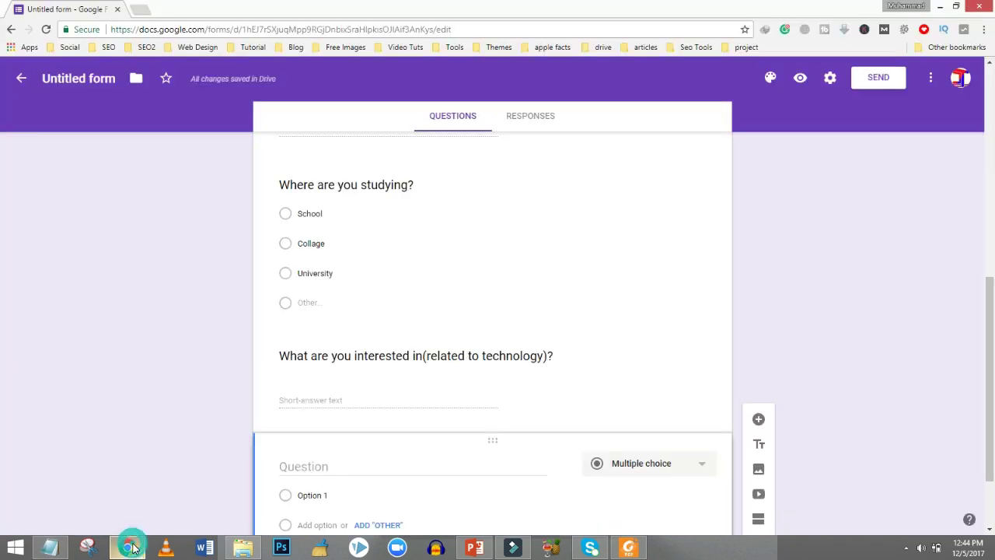
click(298, 471)
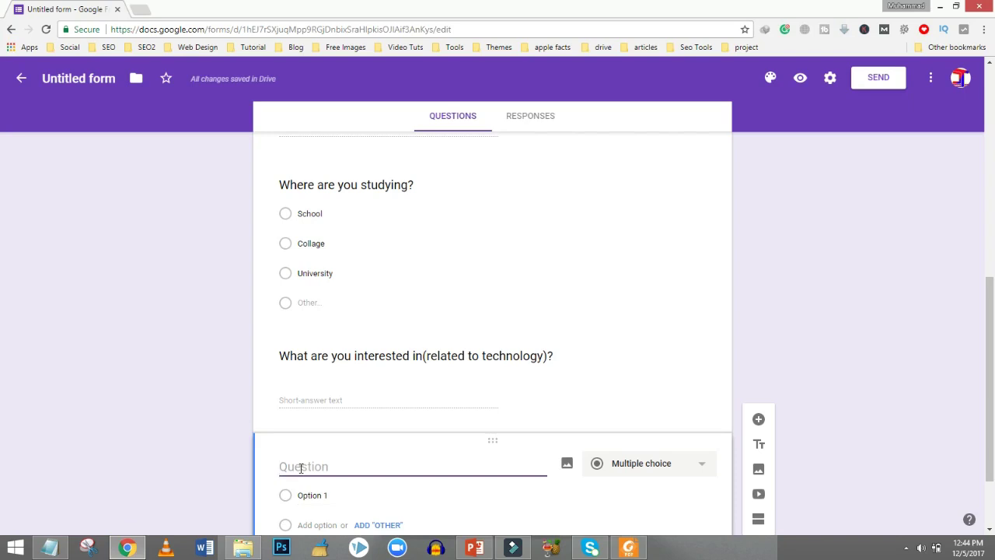
text(What is your age?)
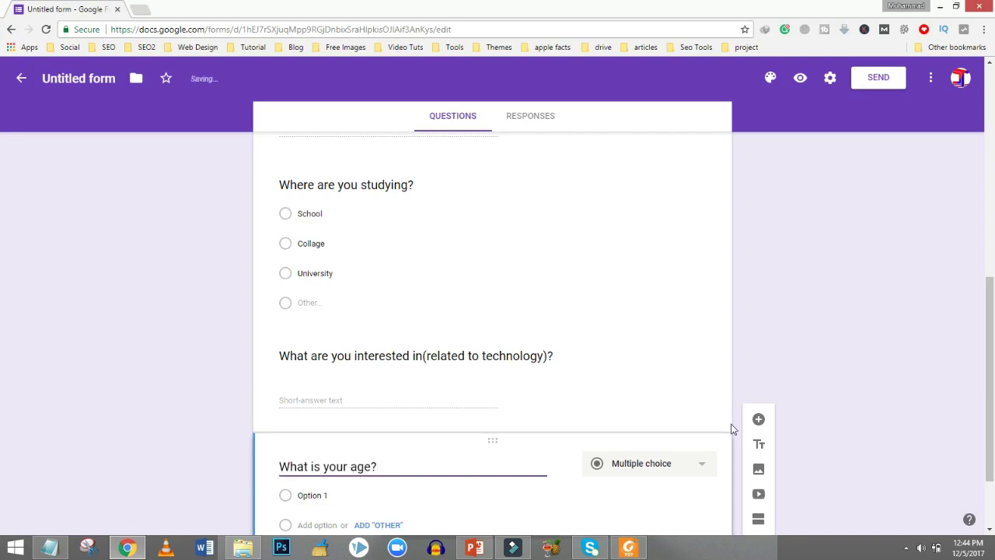
click(681, 475)
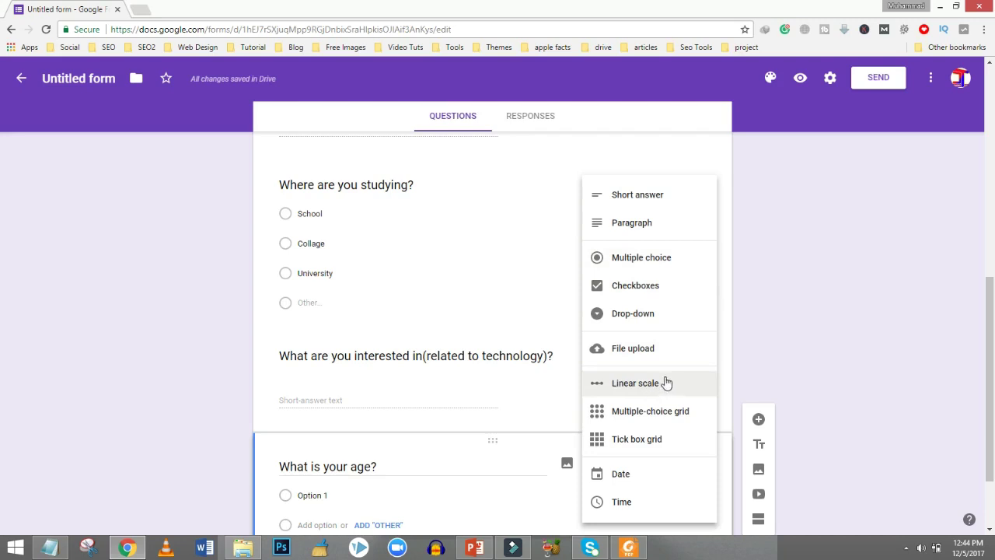
click(626, 196)
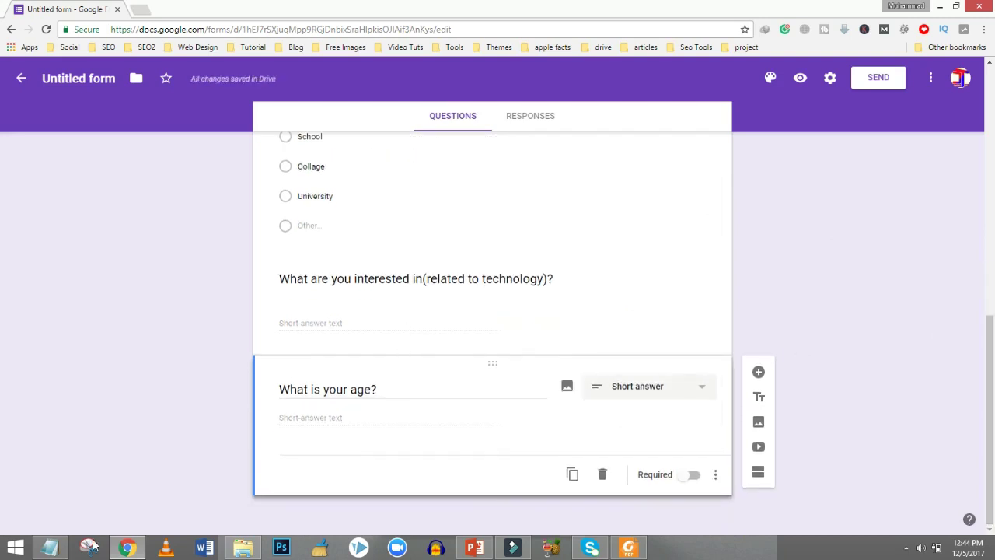
Add a question titled 'How many hours do you spend on Youtube in a day?' from the notes.
click(758, 372)
click(59, 548)
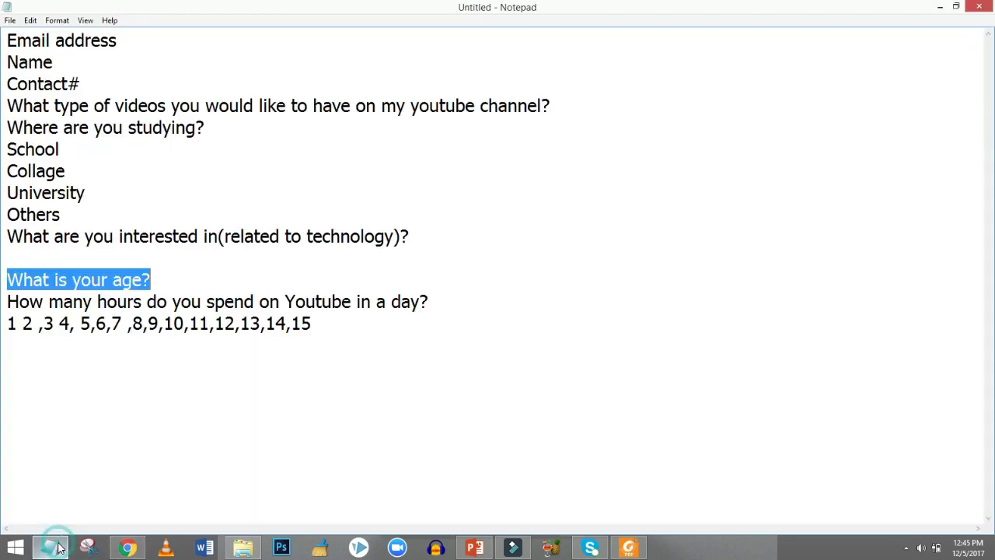
drag(433, 302, 7, 301)
key(ctrl+c)
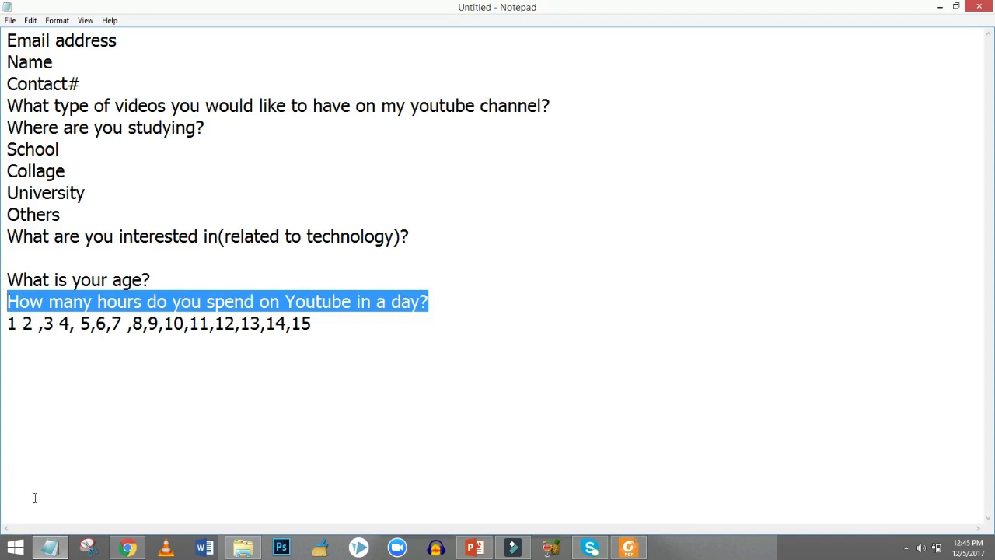
click(127, 548)
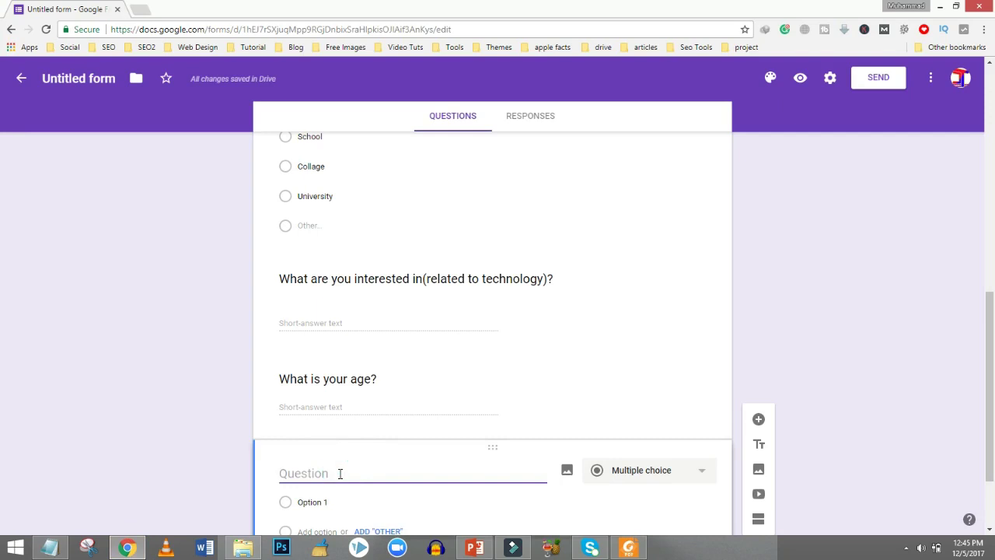
key(ctrl+v)
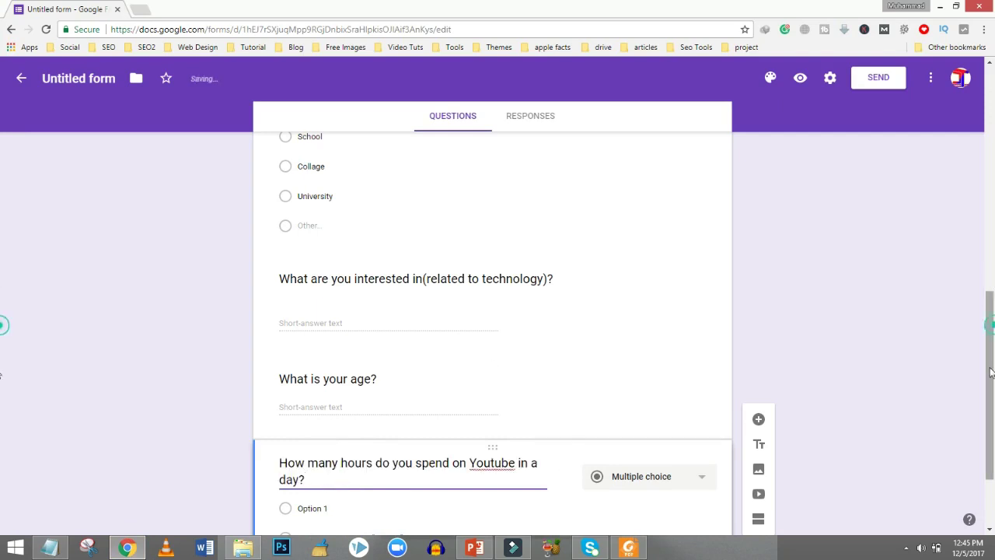
Make it a Linear scale question with its top value set to 10.
scroll(987, 365, down, 2)
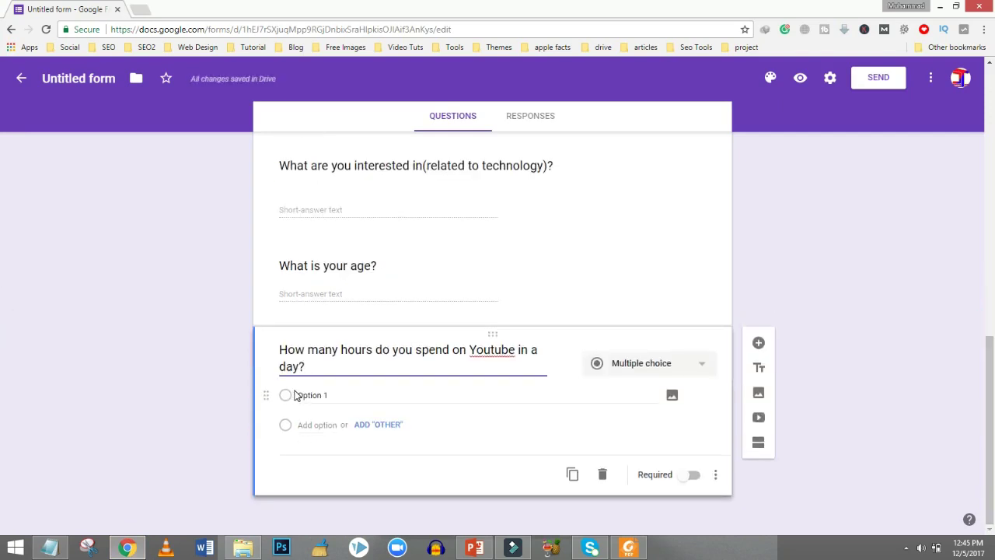
click(688, 367)
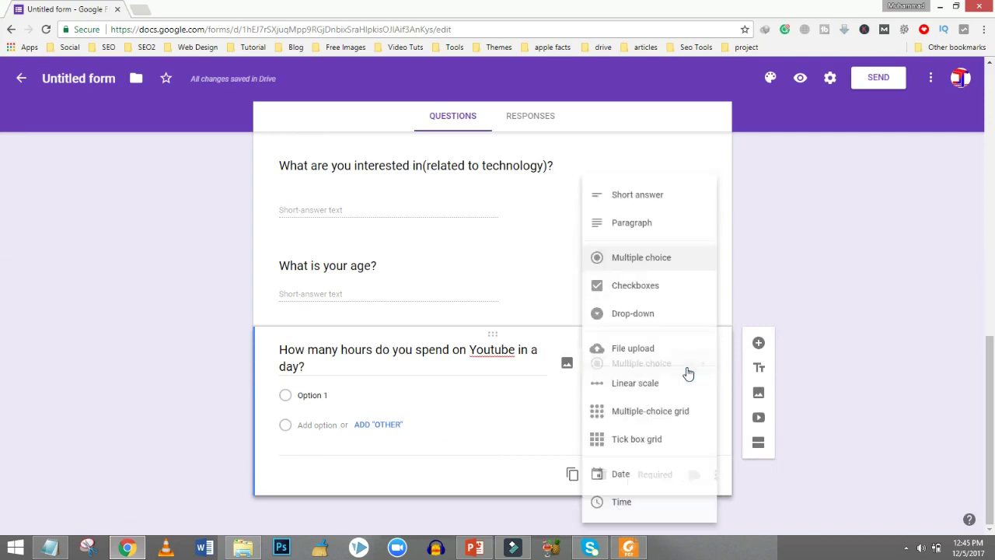
click(628, 381)
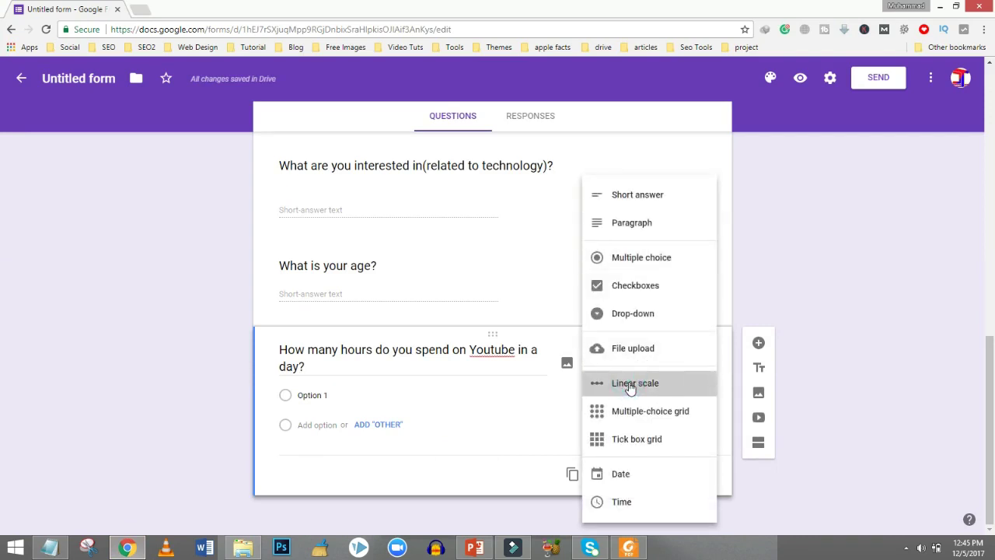
click(295, 413)
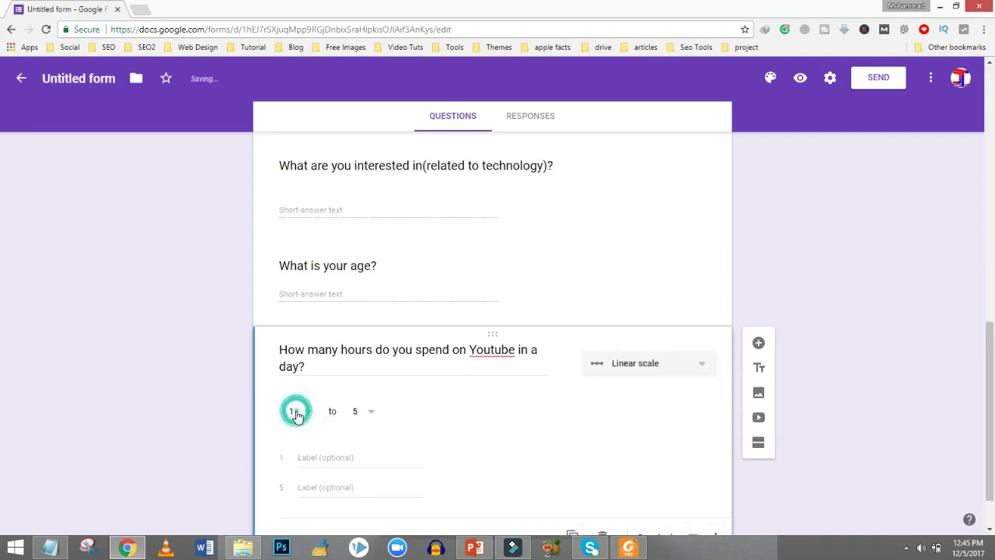
click(370, 412)
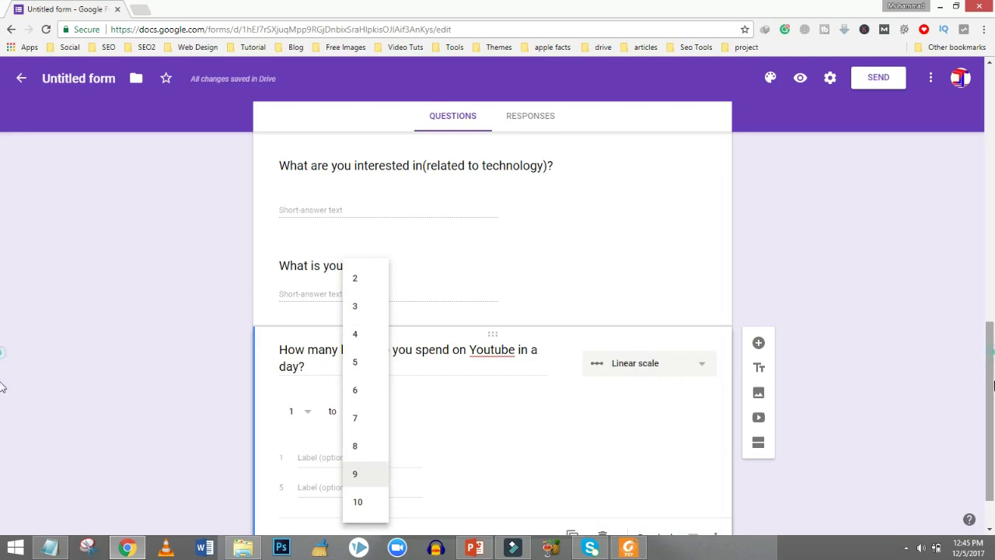
scroll(458, 525, down, 1)
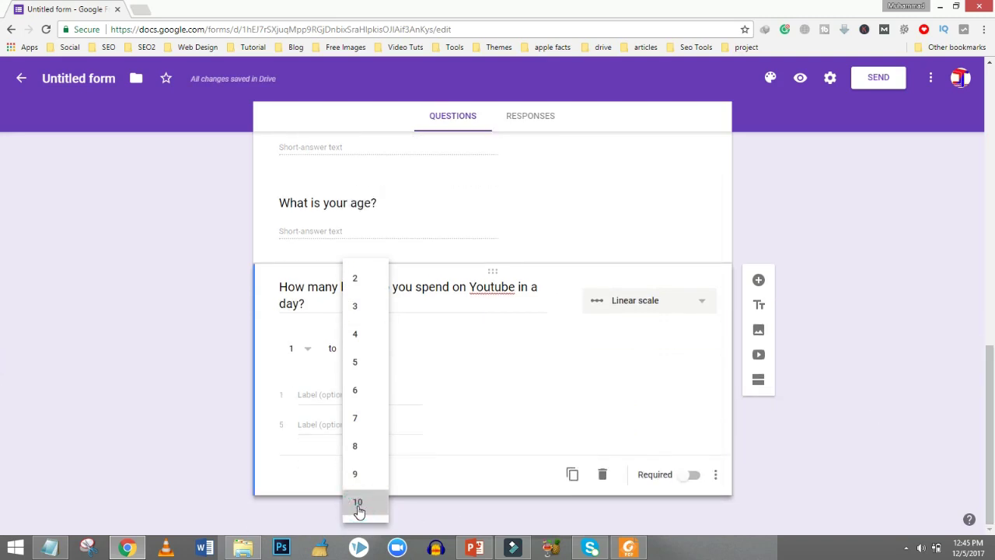
click(359, 503)
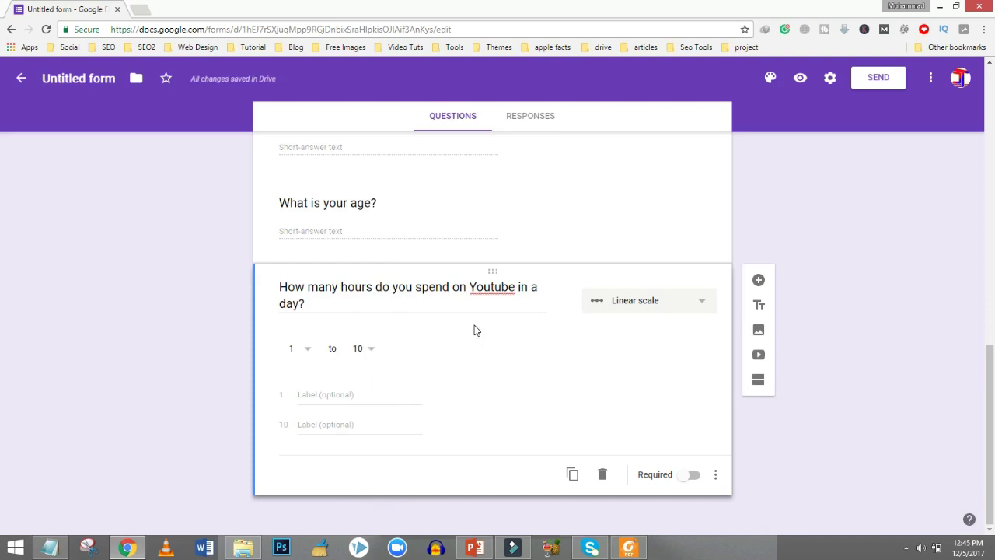
Open the respondent preview of the form in a new tab.
mouse_move(476, 288)
right_click(979, 411)
click(939, 460)
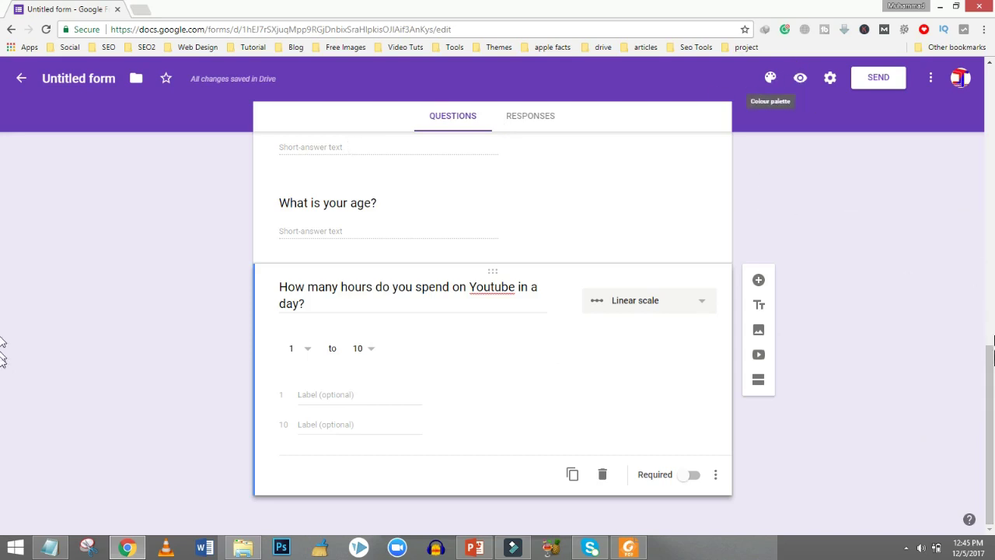
scroll(2, 242, up, 2)
scroll(2, 243, up, 10)
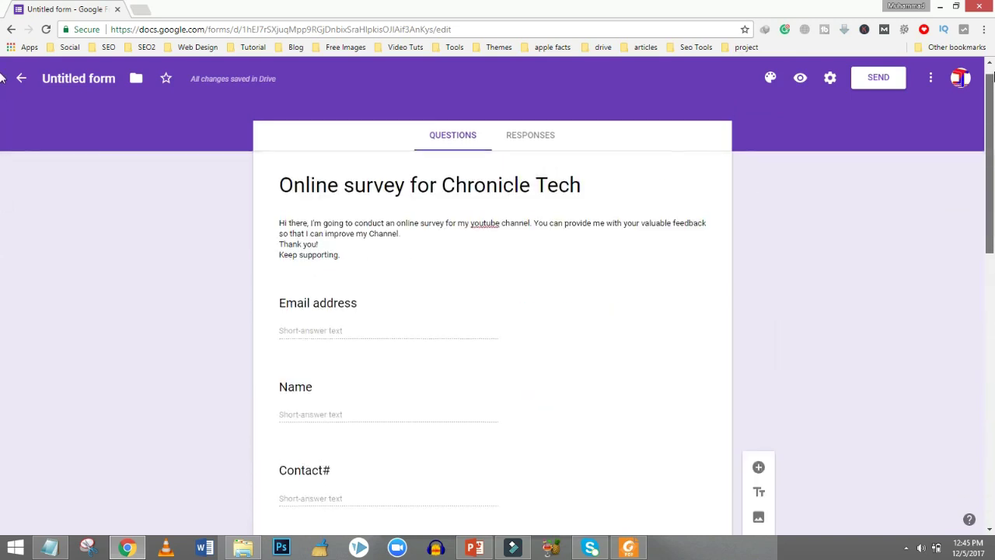
click(801, 81)
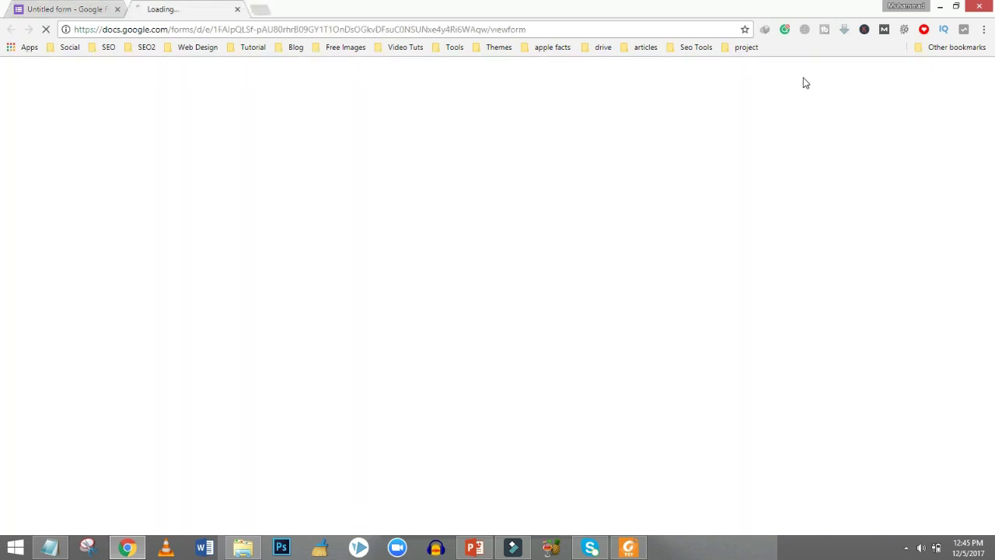
Back in the editor, give the form a pink theme colour and return to the preview.
click(106, 10)
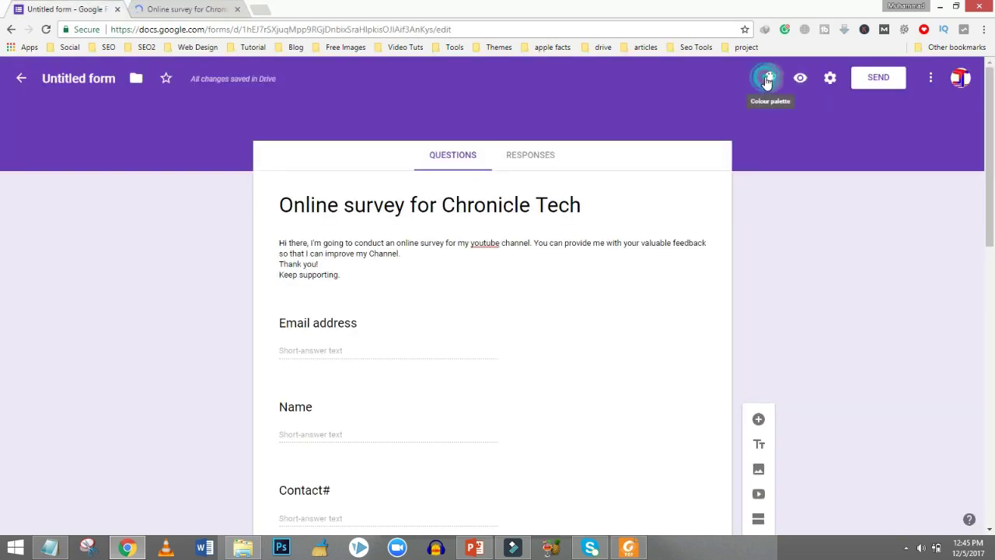
click(769, 81)
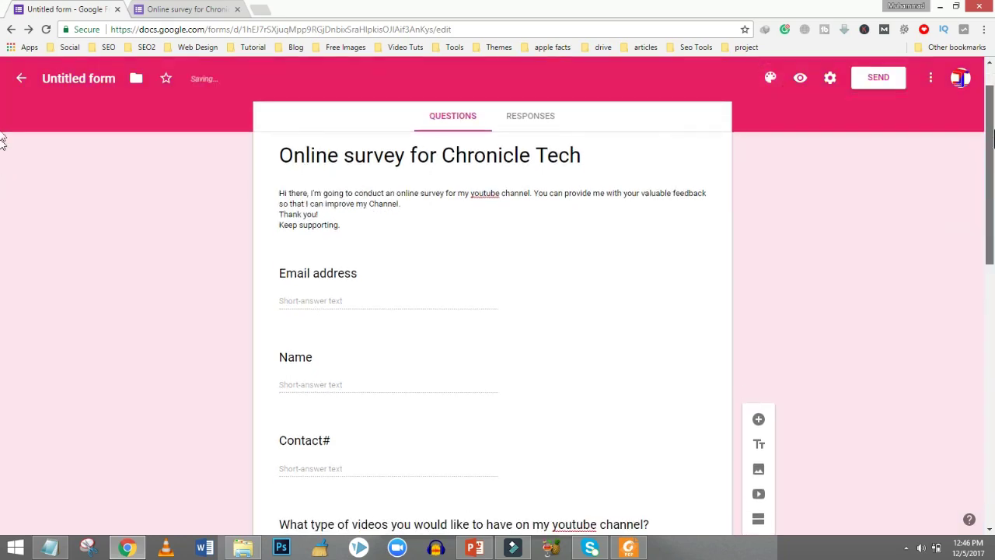
scroll(966, 344, down, 7)
scroll(966, 344, up, 7)
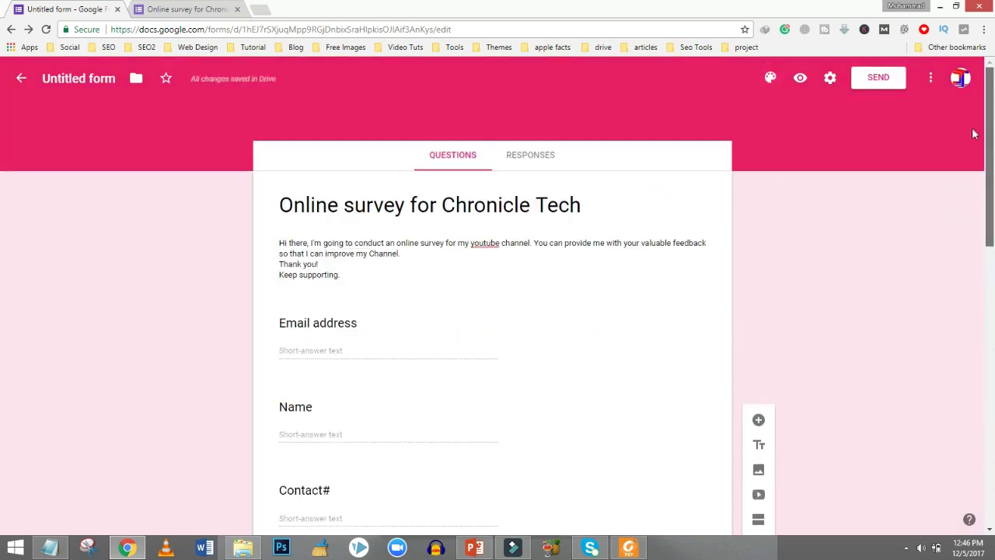
click(210, 10)
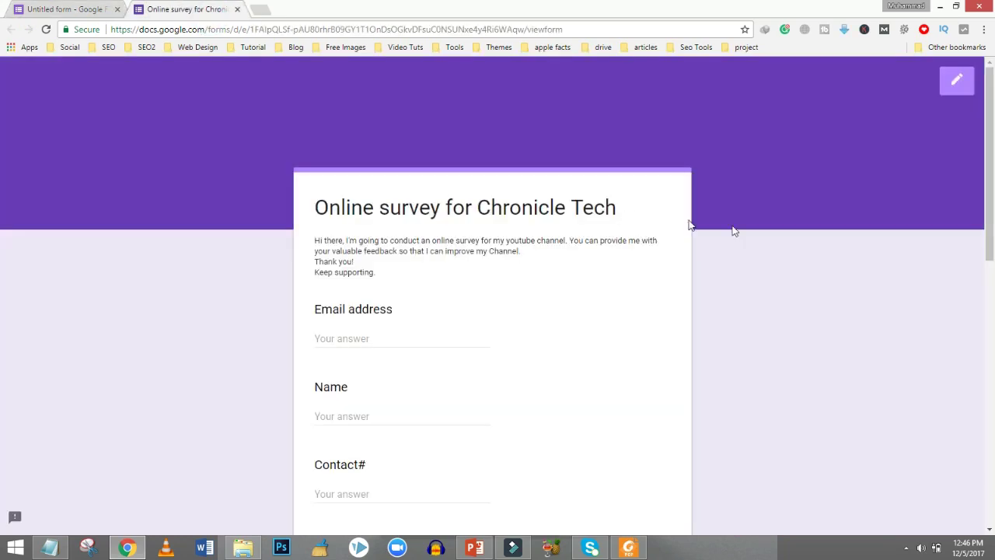
Reopen the preview, scroll the pink survey down to SUBMIT and back, then return to the editor.
scroll(242, 117, down, 1)
scroll(241, 117, up, 1)
click(69, 6)
click(799, 77)
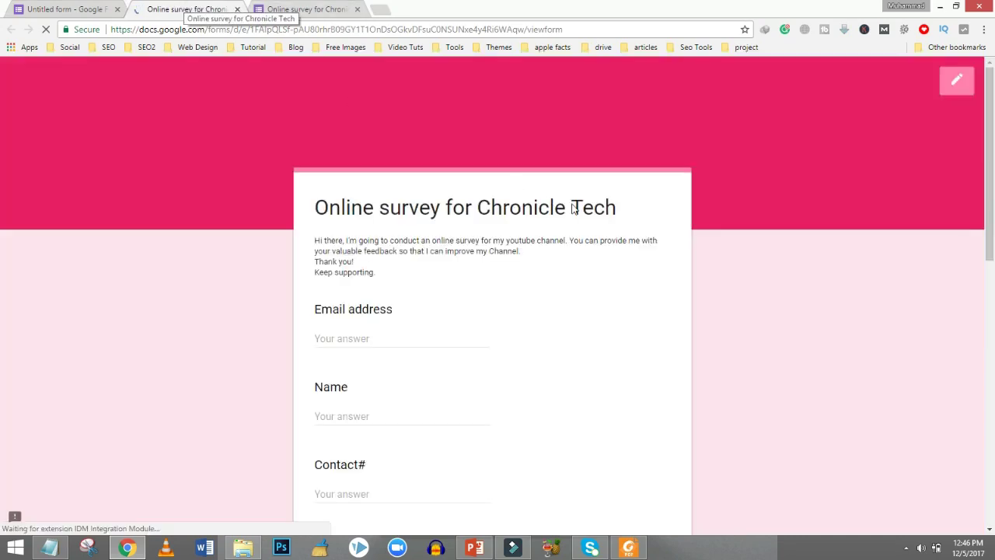
scroll(2, 148, down, 2)
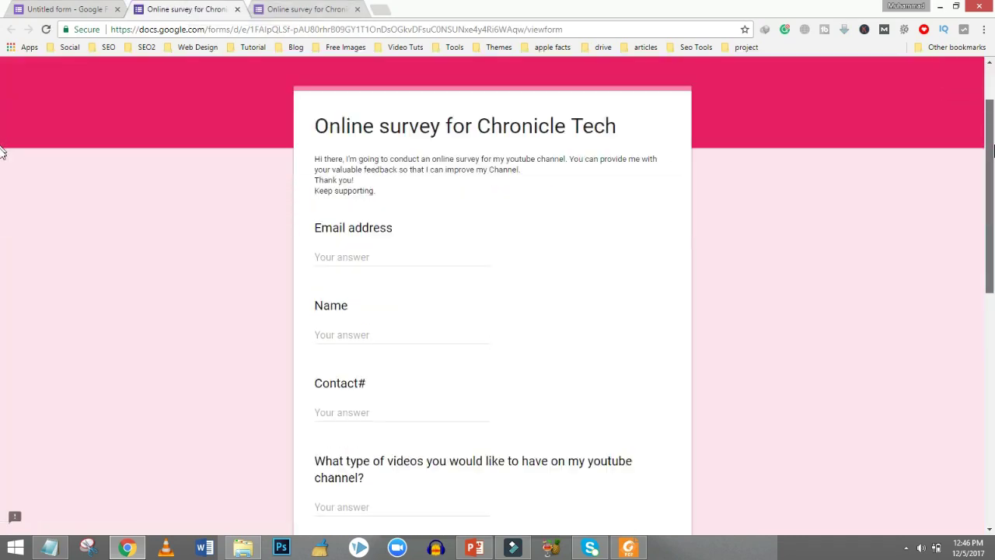
scroll(3, 170, up, 2)
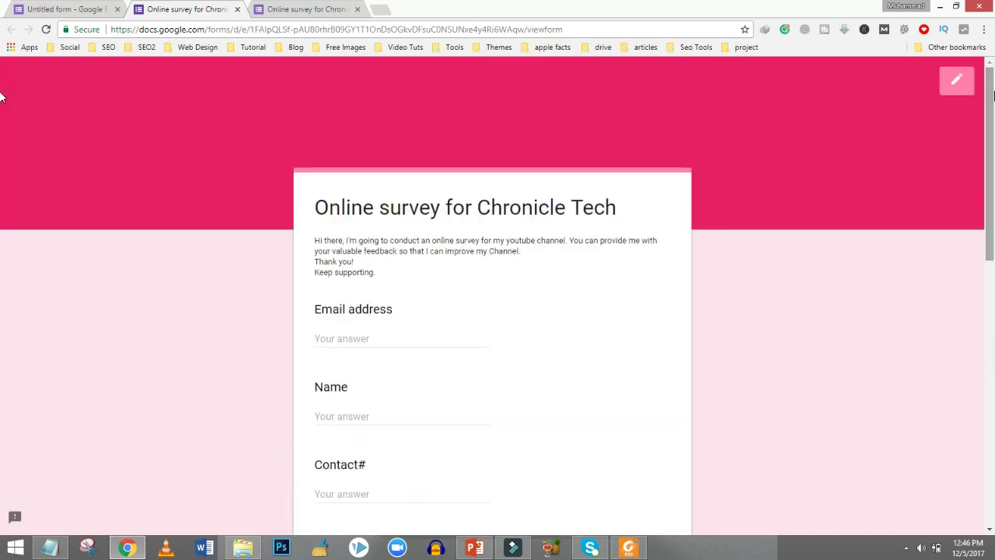
scroll(2, 171, down, 4)
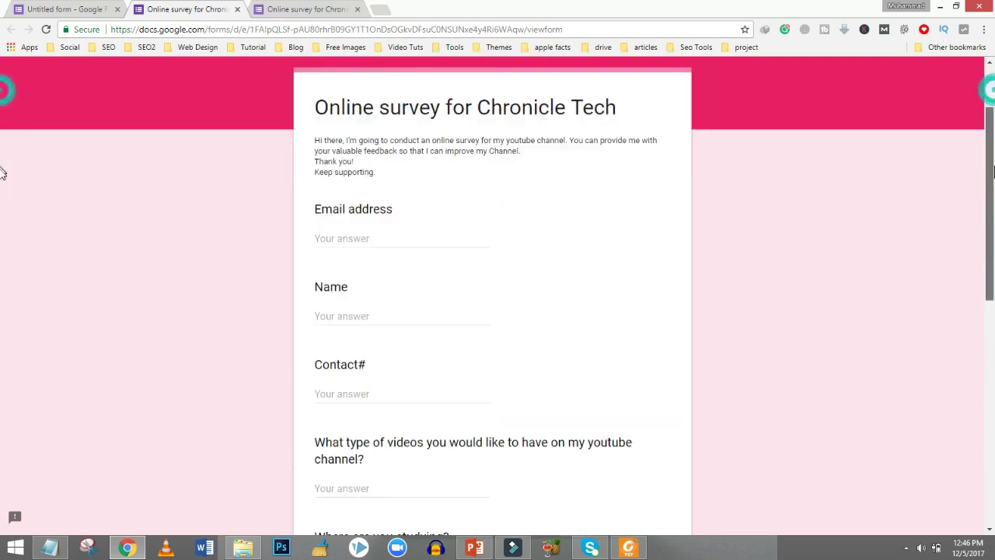
scroll(3, 247, down, 4)
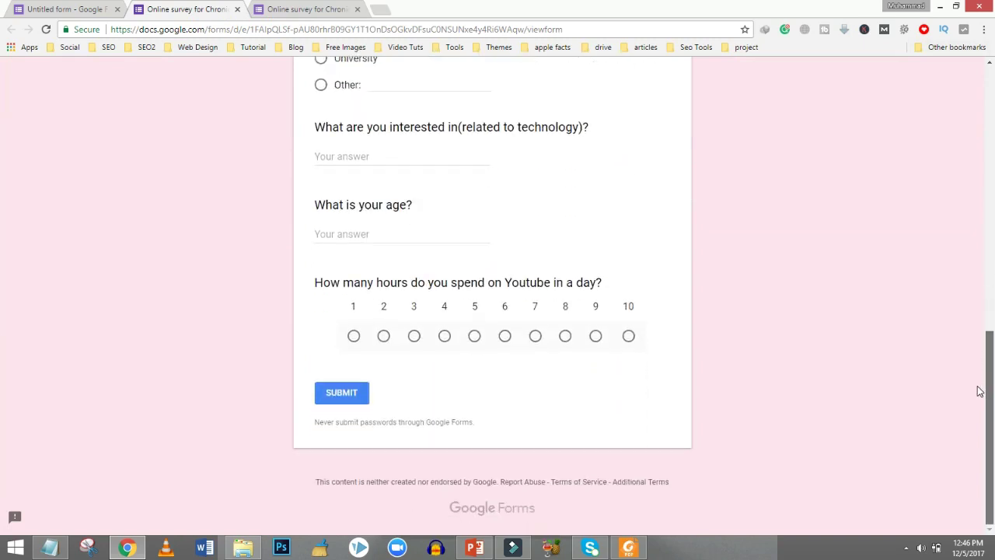
scroll(3, 155, up, 8)
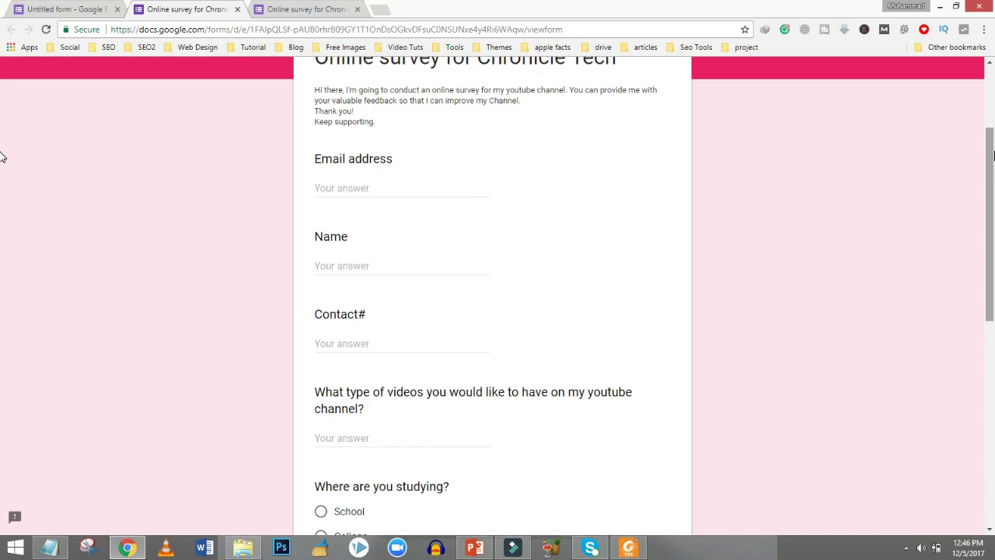
scroll(2, 156, up, 2)
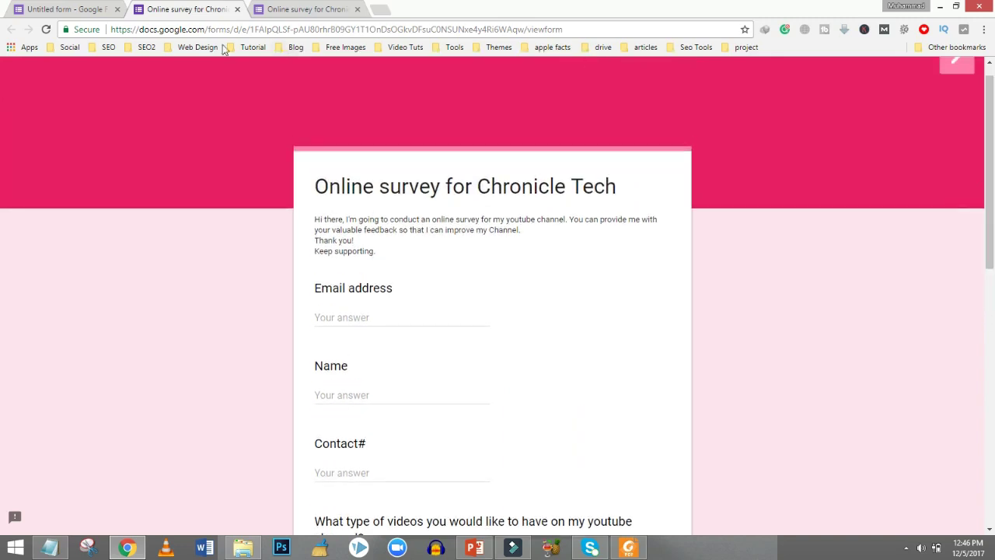
click(64, 7)
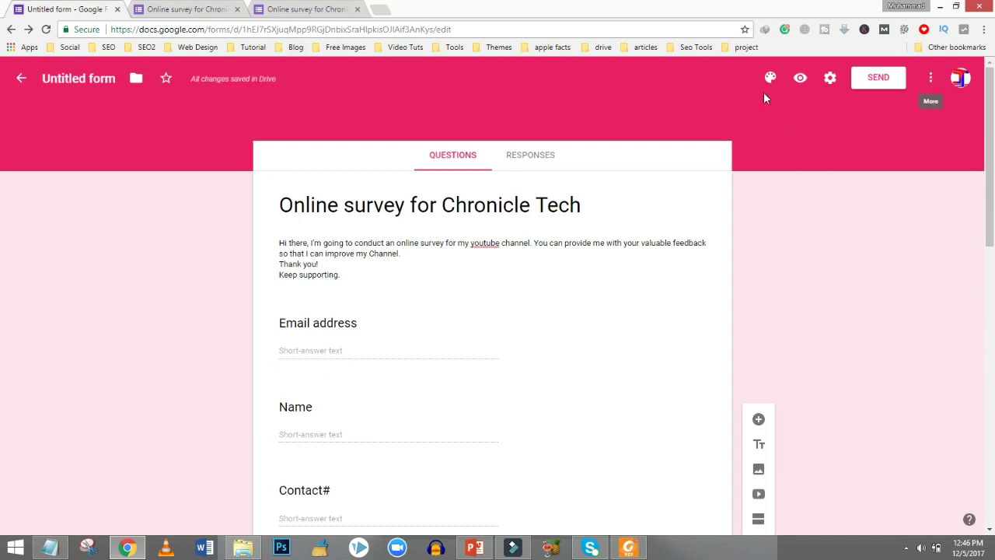
Open the form settings and dismiss them without changes, twice.
click(829, 80)
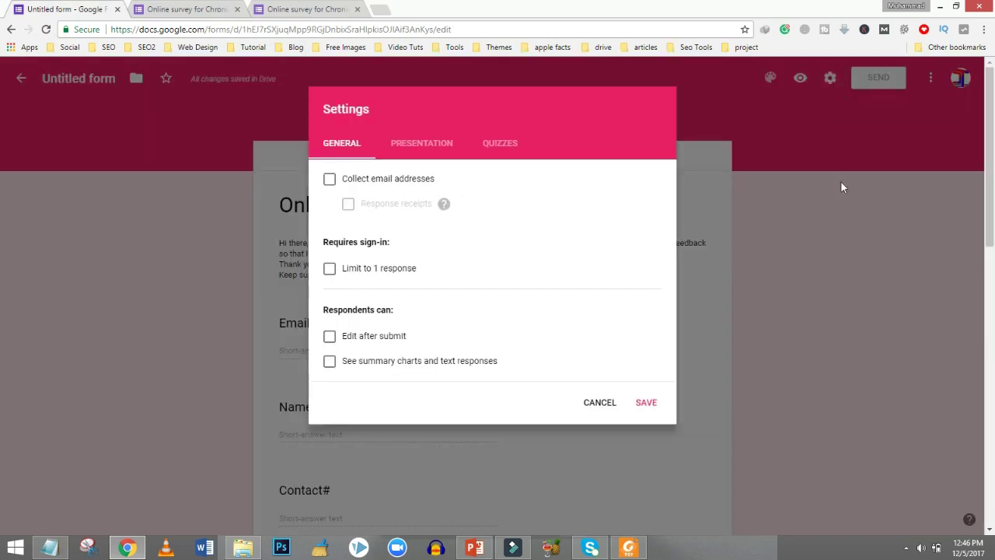
click(830, 216)
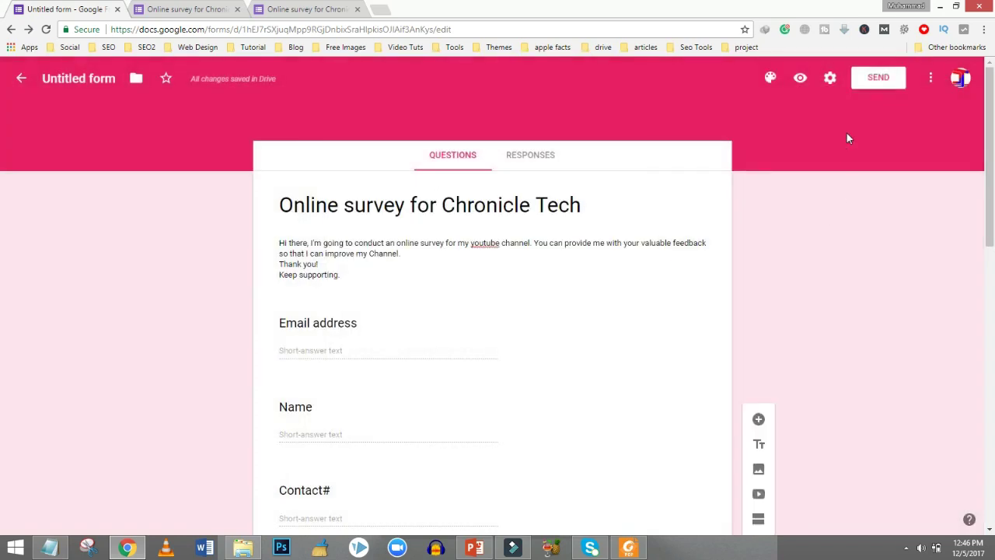
click(826, 80)
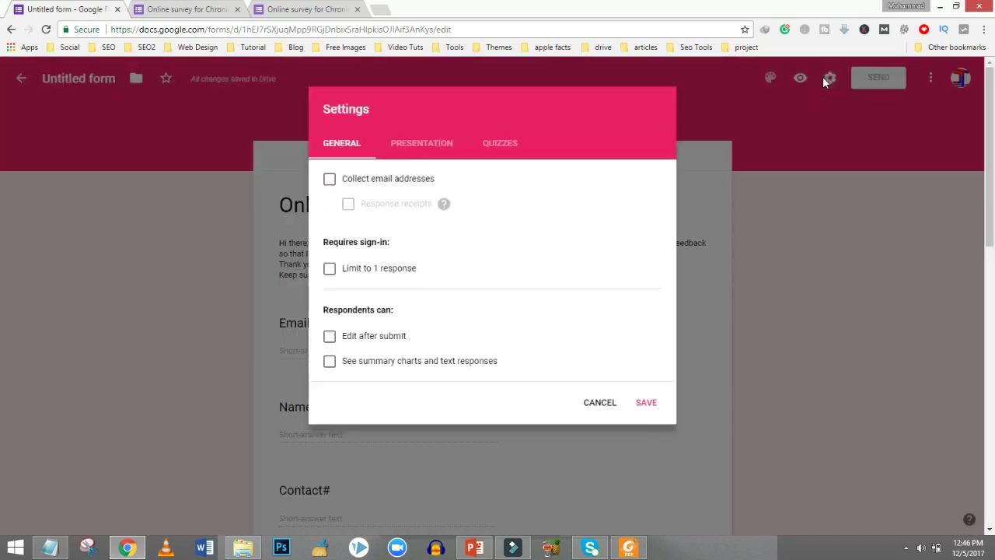
click(794, 220)
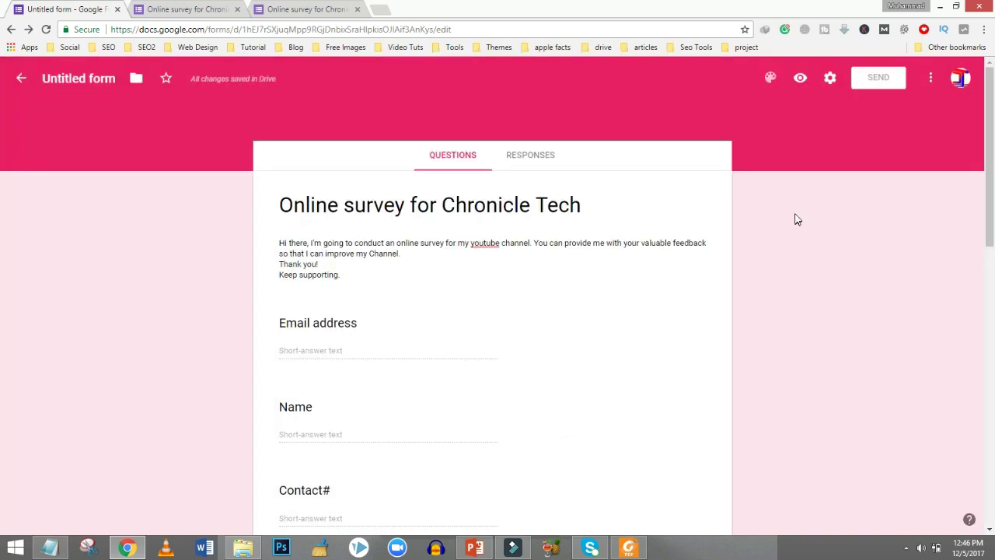
In Send form, compare the embed HTML with the shareable link and select the link.
click(865, 80)
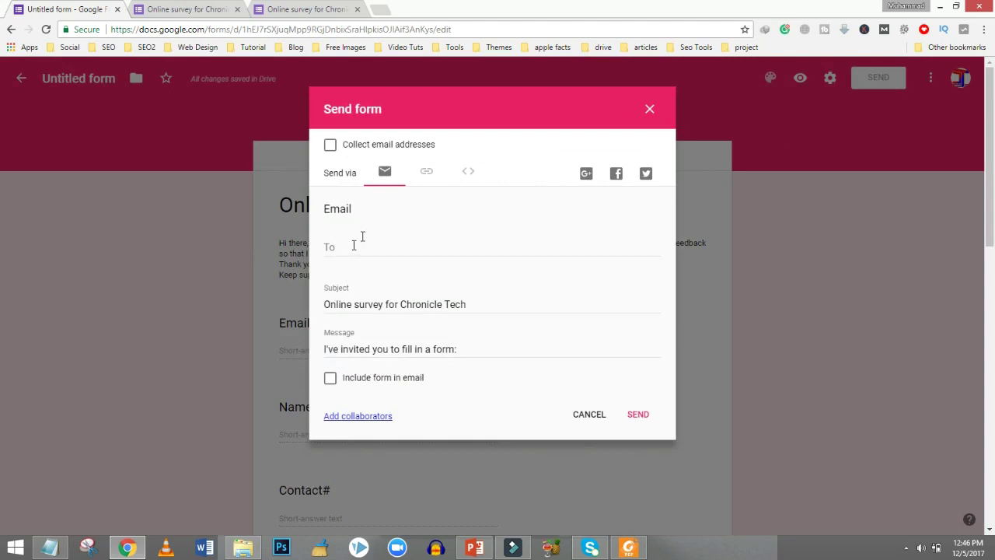
click(432, 172)
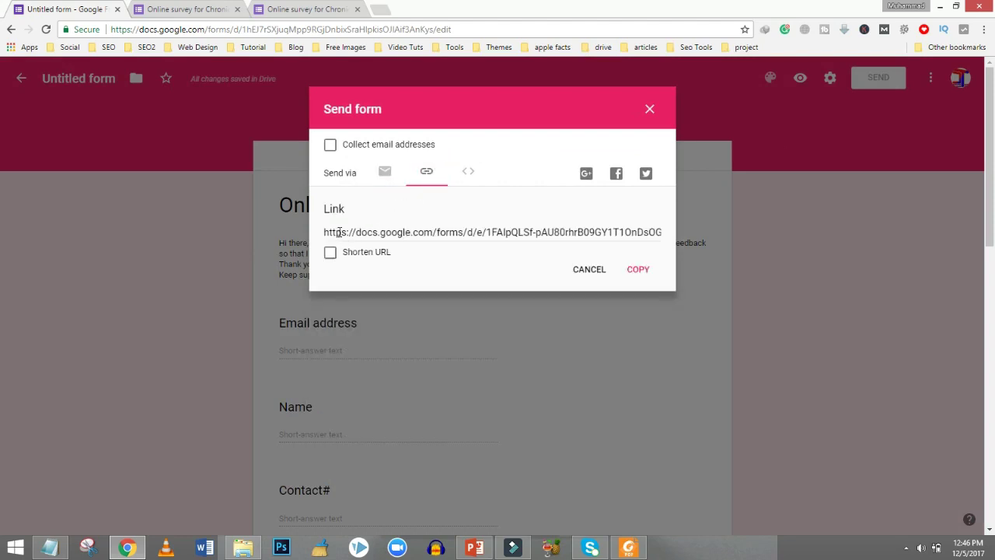
click(468, 169)
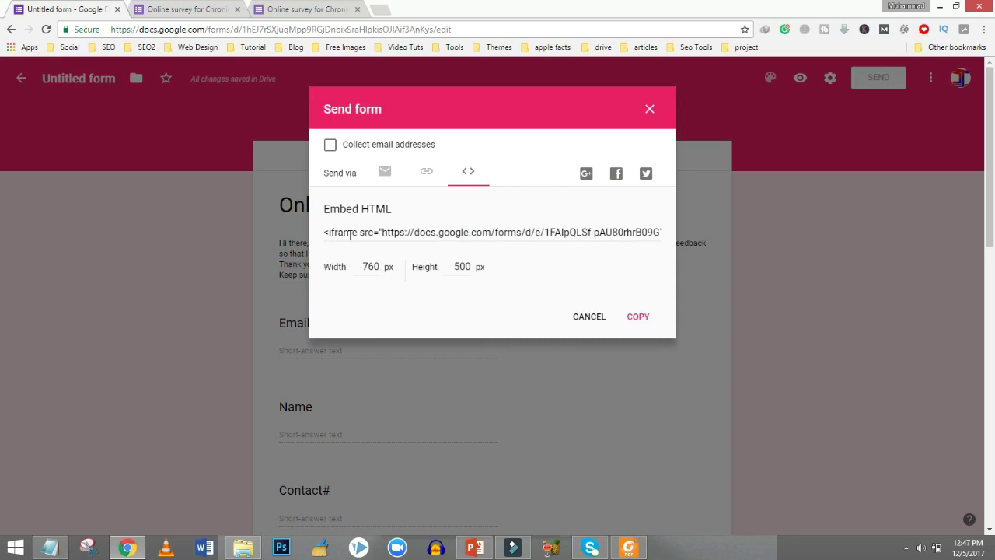
click(426, 171)
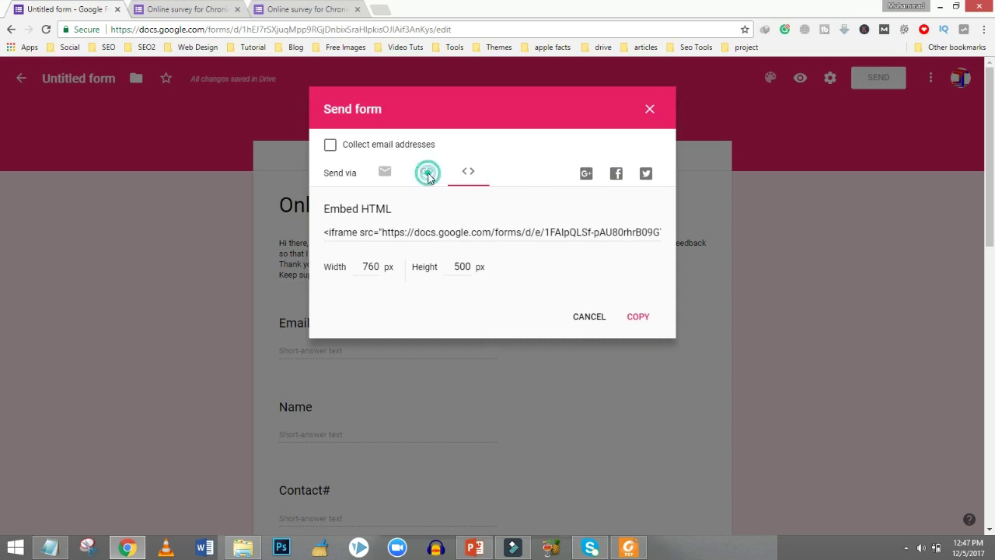
click(432, 234)
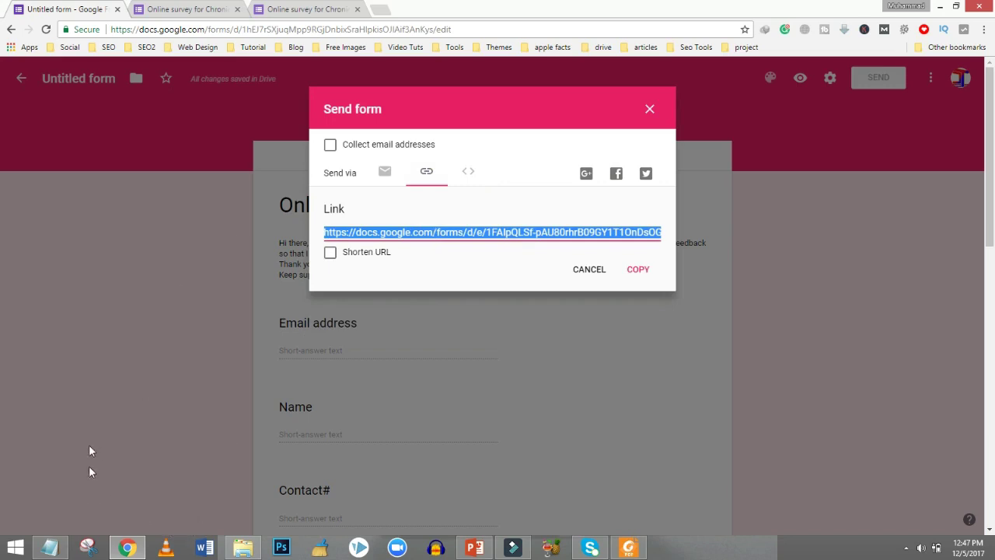
click(49, 547)
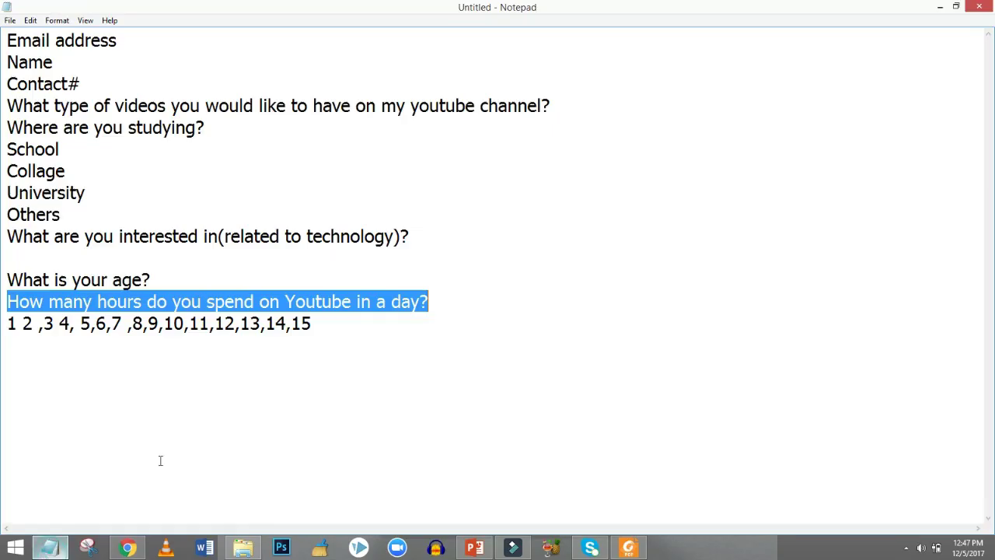
Delete ',11,12,13,14,15' from the hours list and paste the form link on a new line.
click(367, 330)
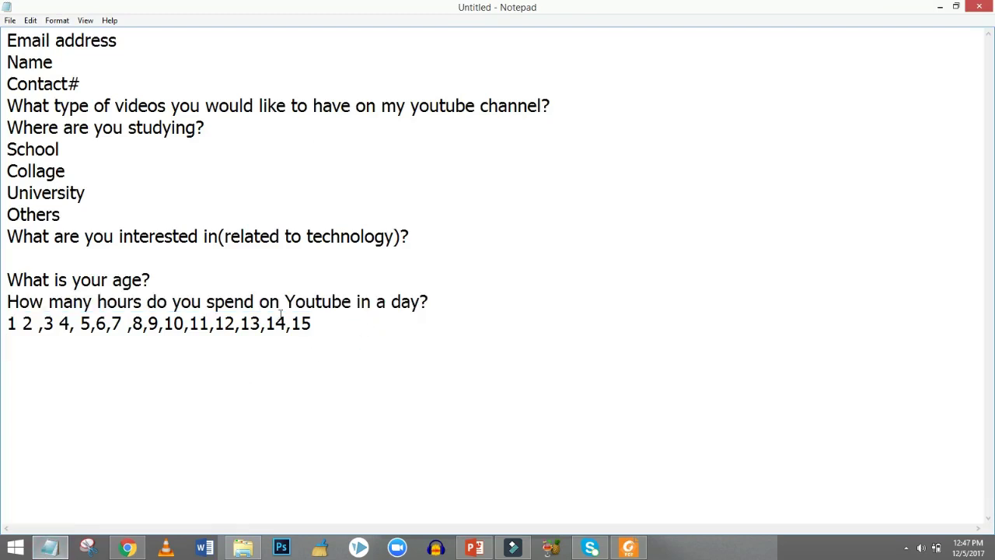
drag(185, 325, 604, 307)
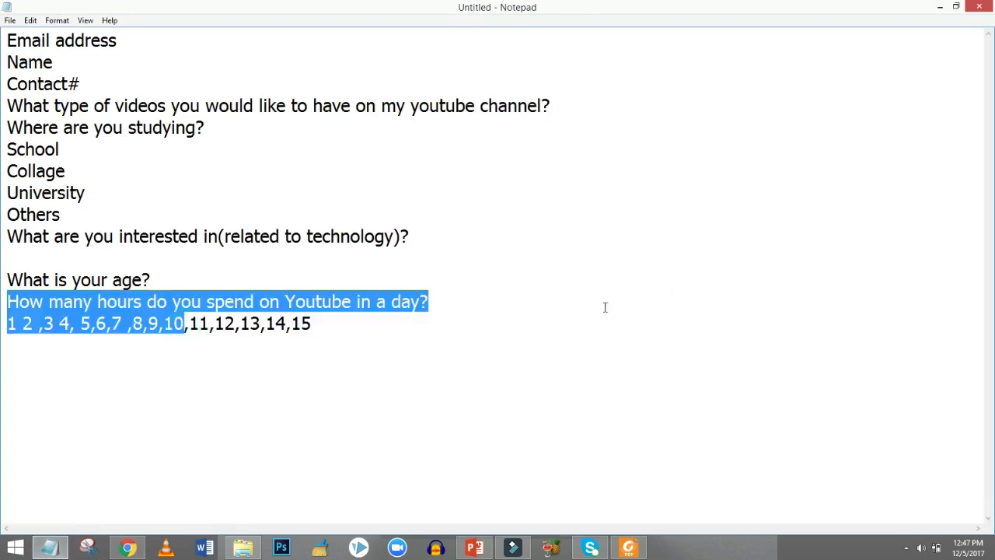
click(404, 318)
drag(313, 324, 183, 327)
key(BackSpace)
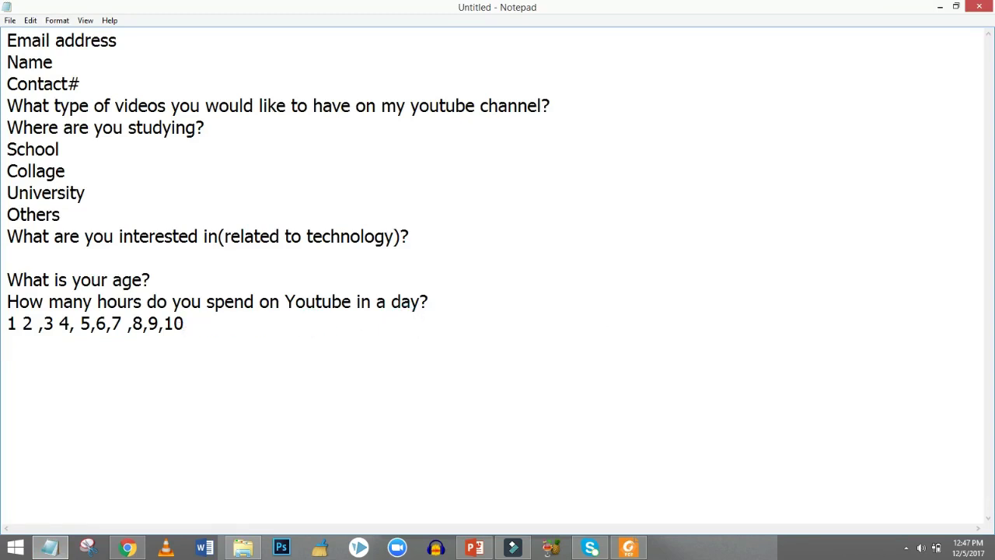
key(Return)
text(https://docs.google.com/forms/d/e/1FAIpQLSf-pAU80rhrB09GY1T1OnDsOGkvDFsuC0NSUNxe4y4Ri6WAqw/viewform?usp=sf_link)
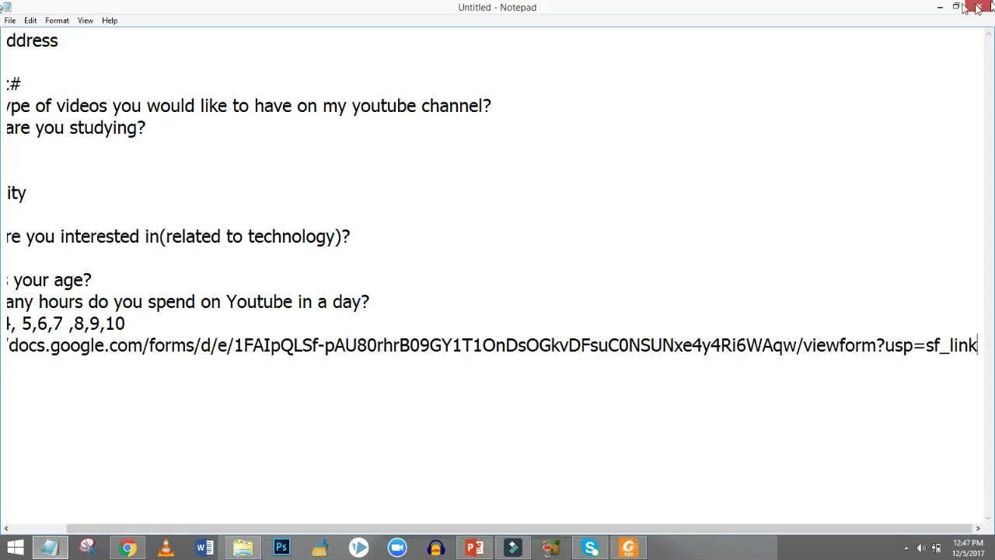
click(940, 7)
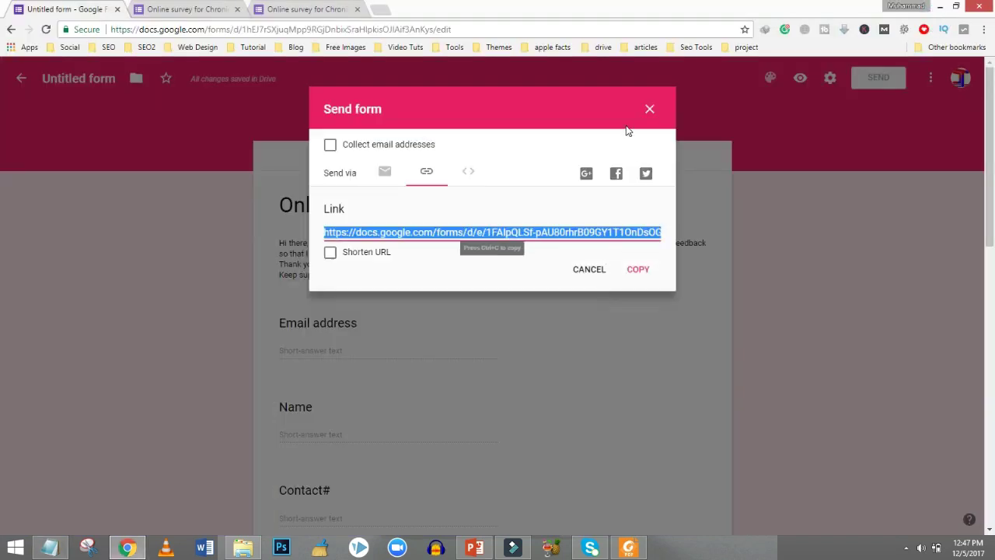
Copy the 760×500 iframe embed code and paste it below the link in Notepad.
click(464, 176)
click(325, 232)
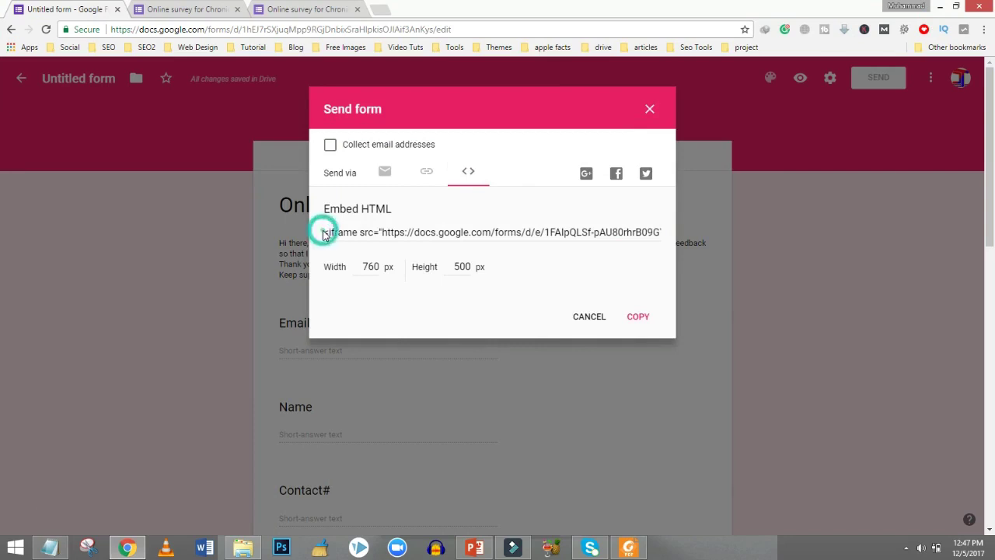
click(325, 231)
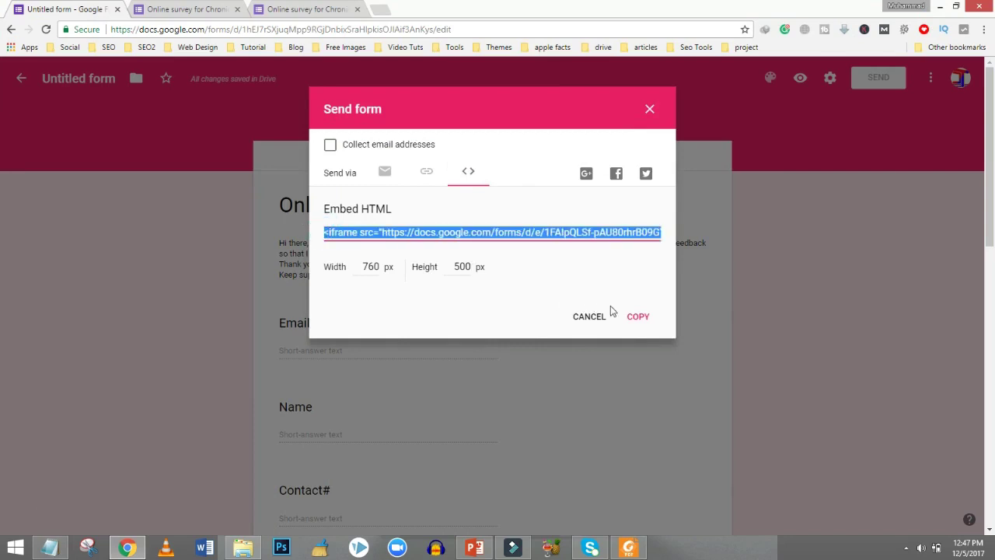
click(635, 320)
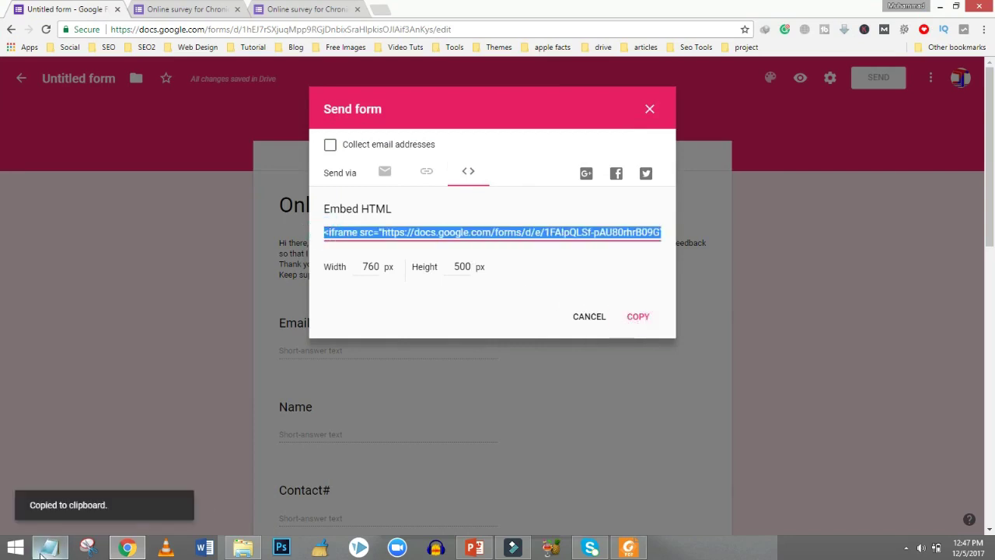
key(alt+Tab)
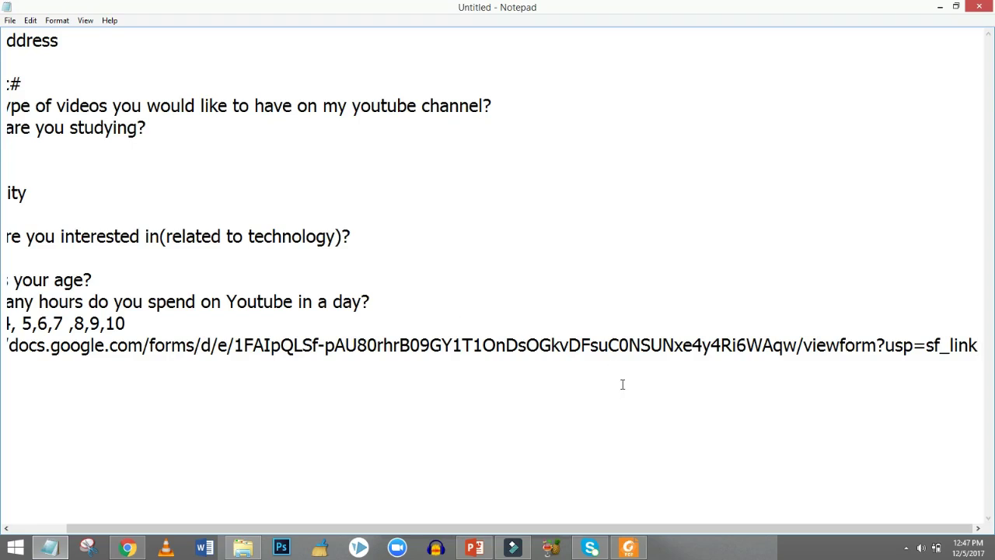
key(Return)
key(Return)
key(ctrl+v)
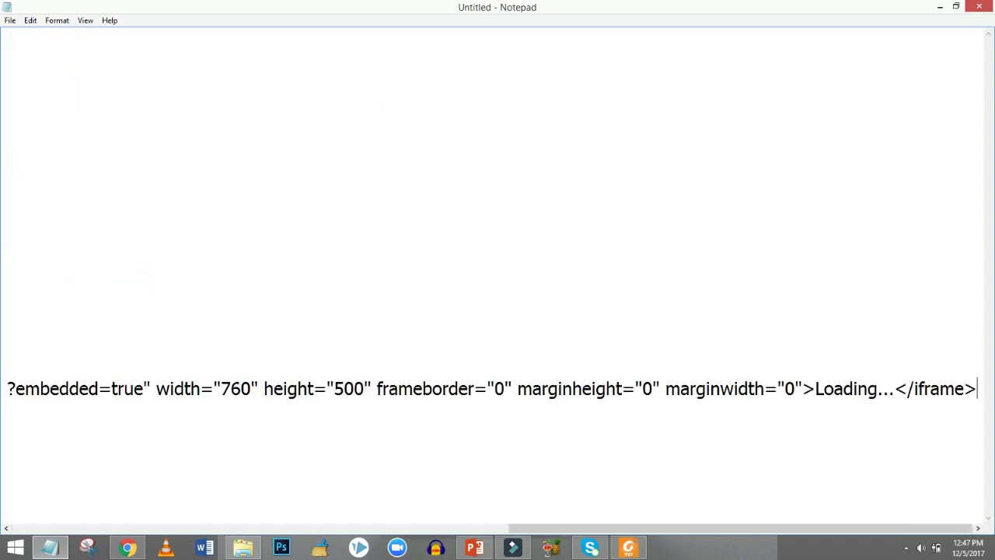
click(938, 8)
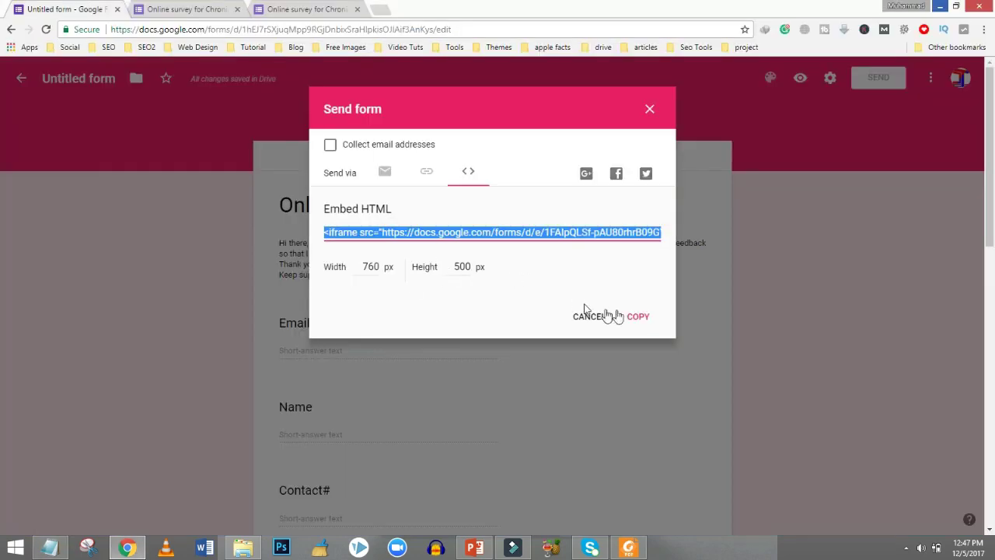
Switch to sending by email, turn on Collect email addresses, and review the subject and message.
click(384, 174)
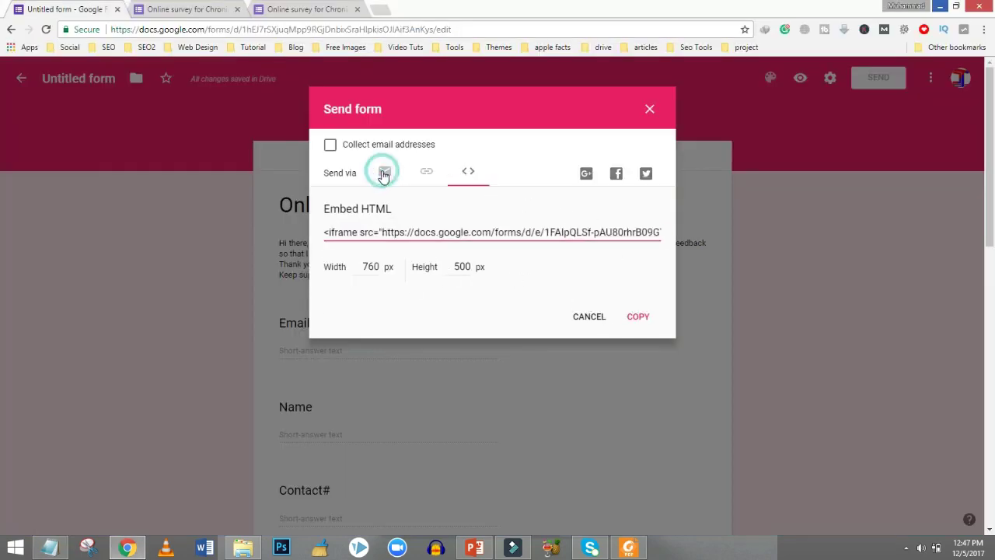
click(332, 147)
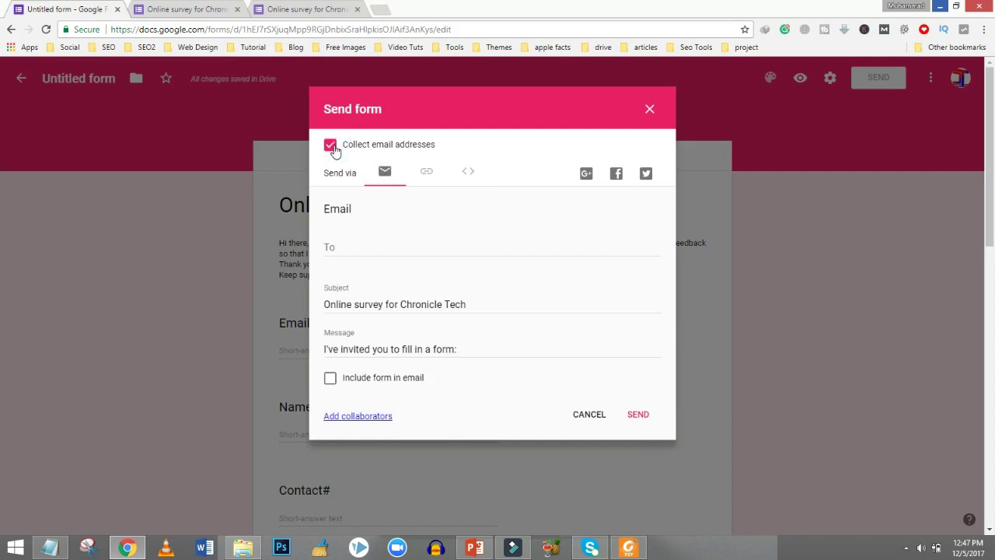
click(410, 251)
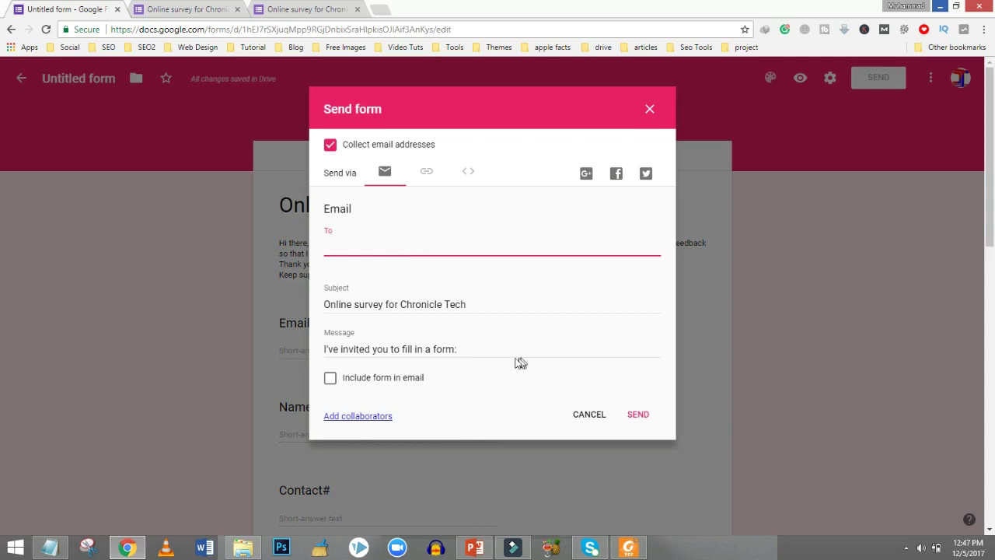
drag(468, 305, 299, 305)
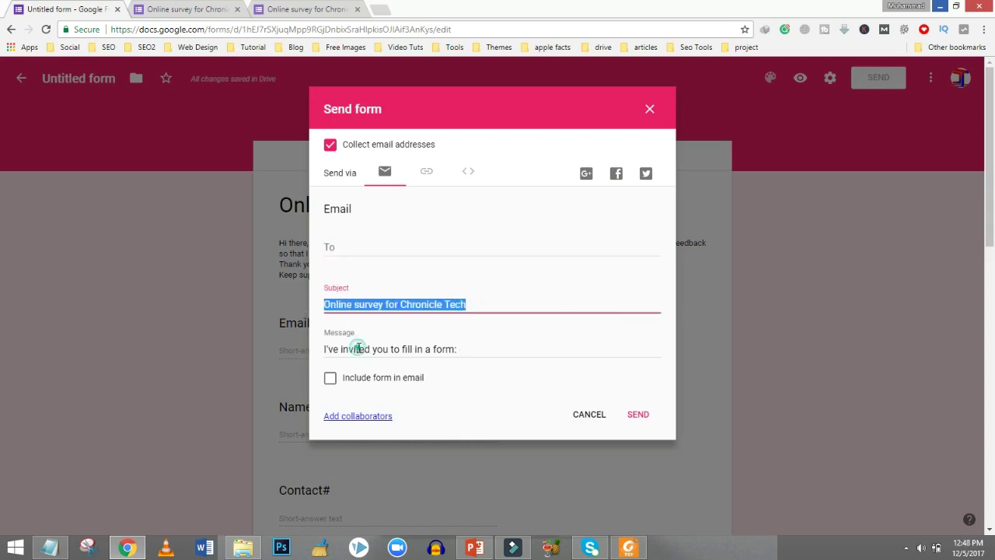
click(358, 348)
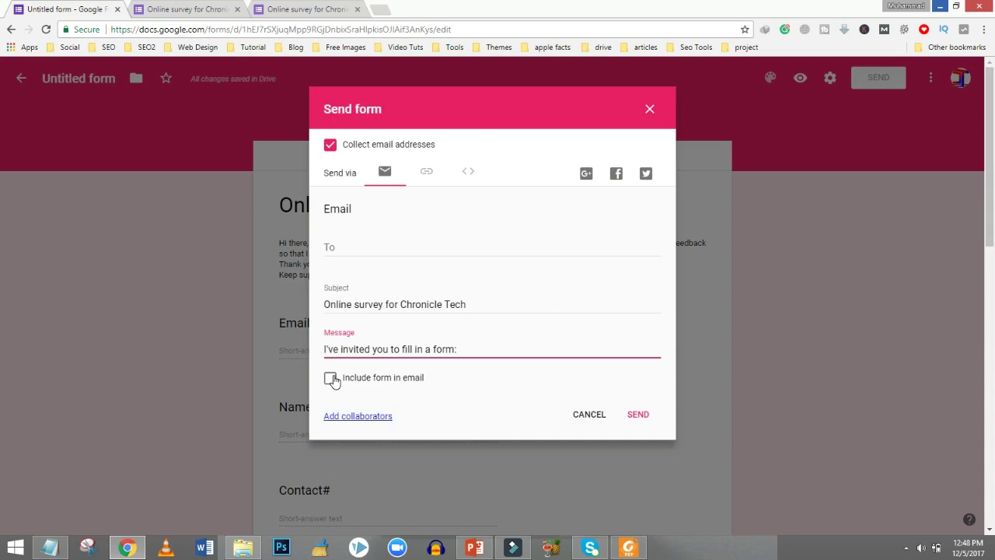
click(330, 379)
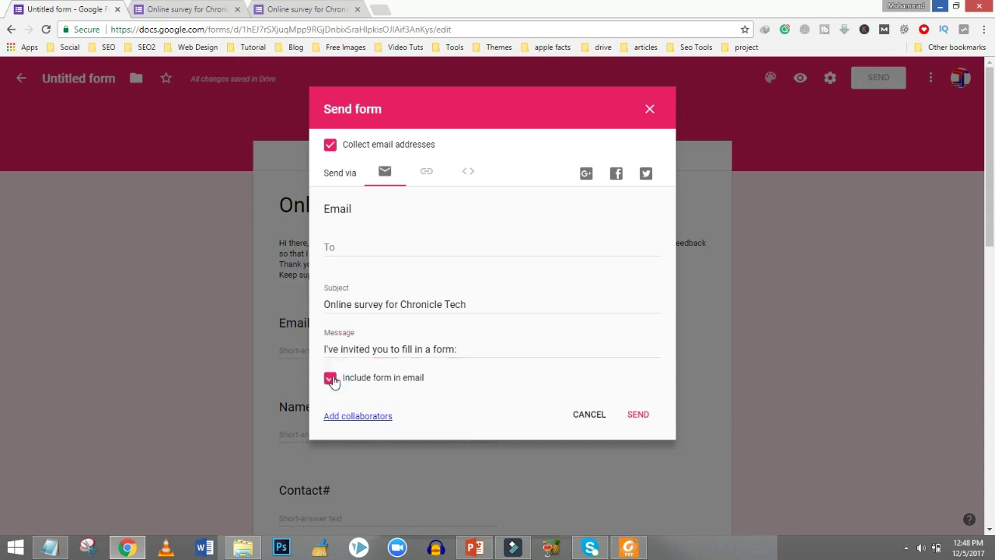
click(330, 379)
Enter the recipient's Gmail address and send the 'Online survey for Chronicle Tech' invitation.
click(356, 252)
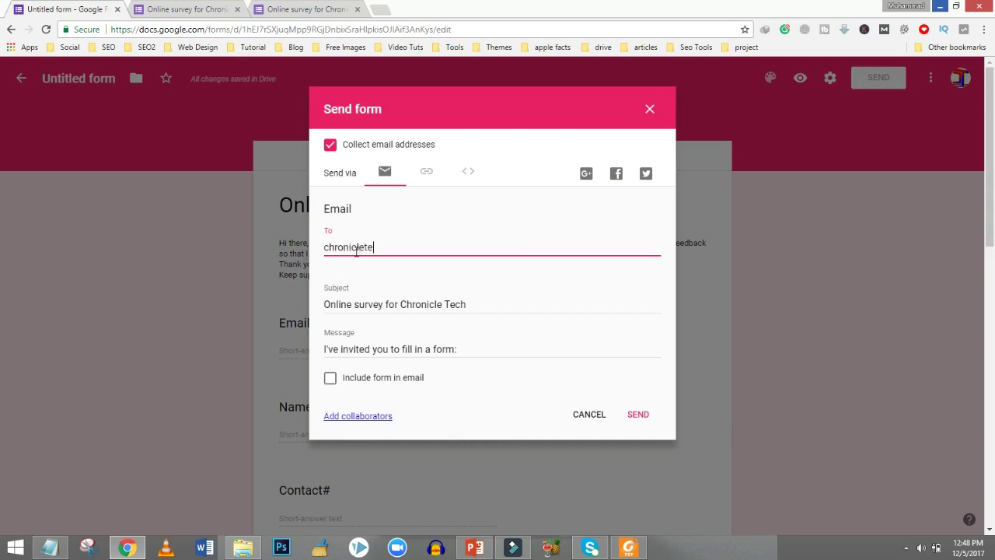
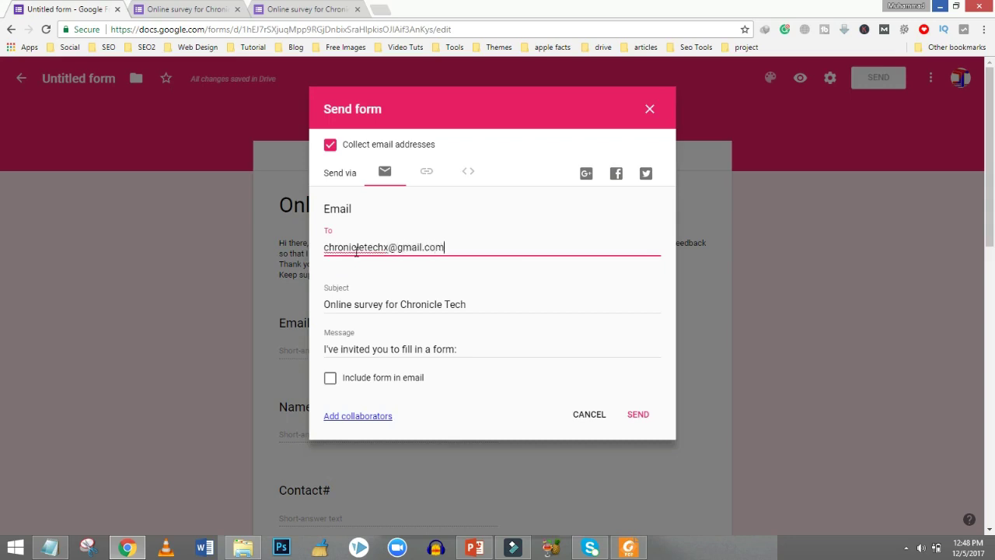
click(330, 378)
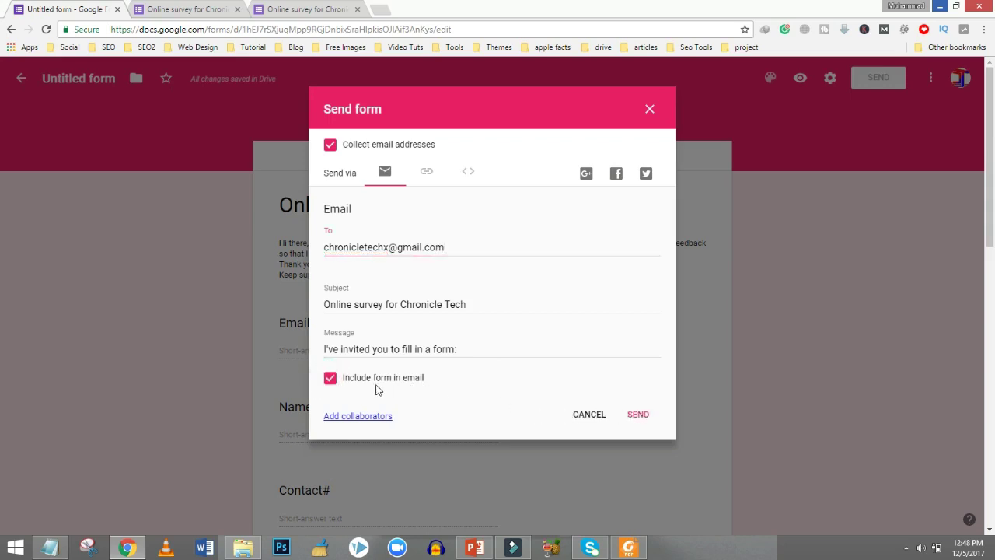
click(331, 381)
click(636, 416)
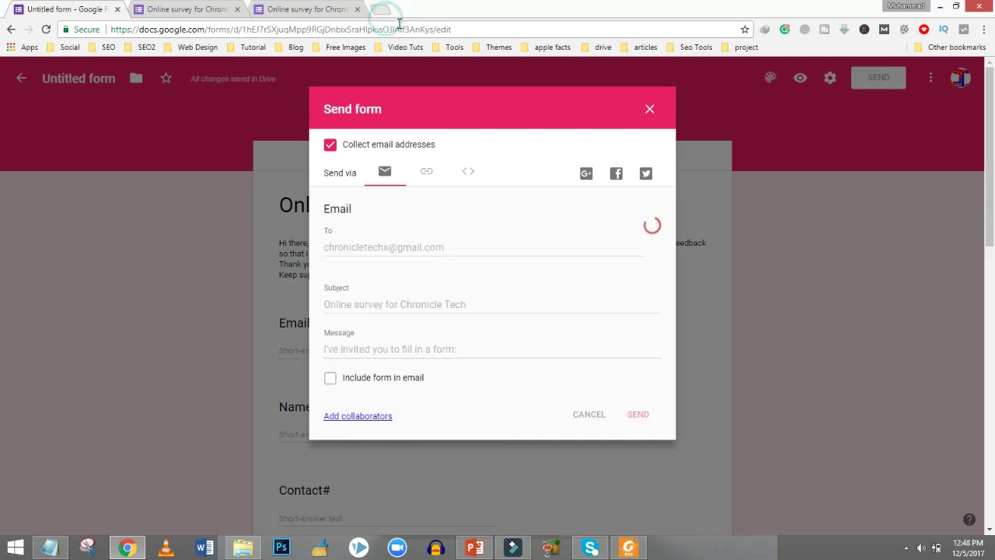
click(381, 9)
Load gmail.com, close the extra survey tab, and open the form from the invitation email.
text(gm)
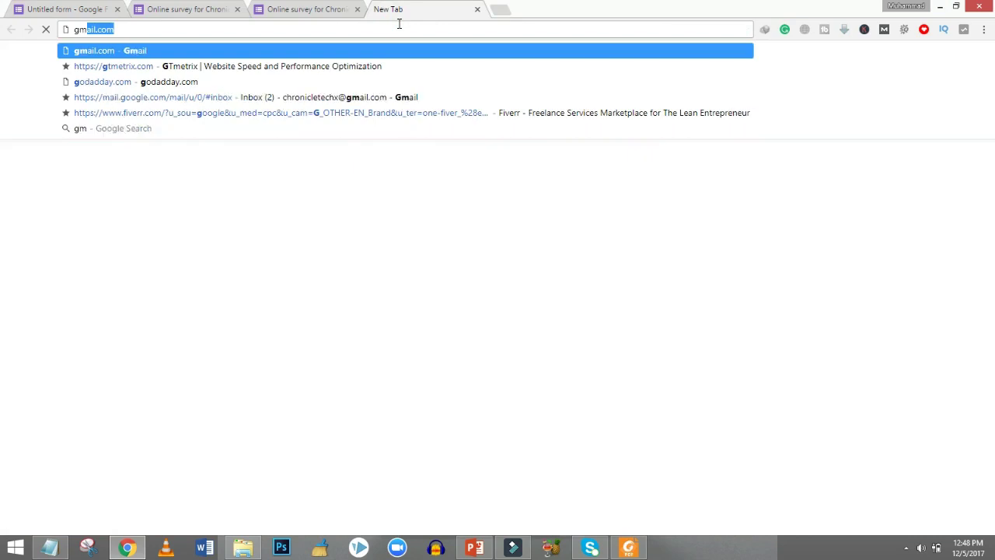
key(Return)
click(294, 11)
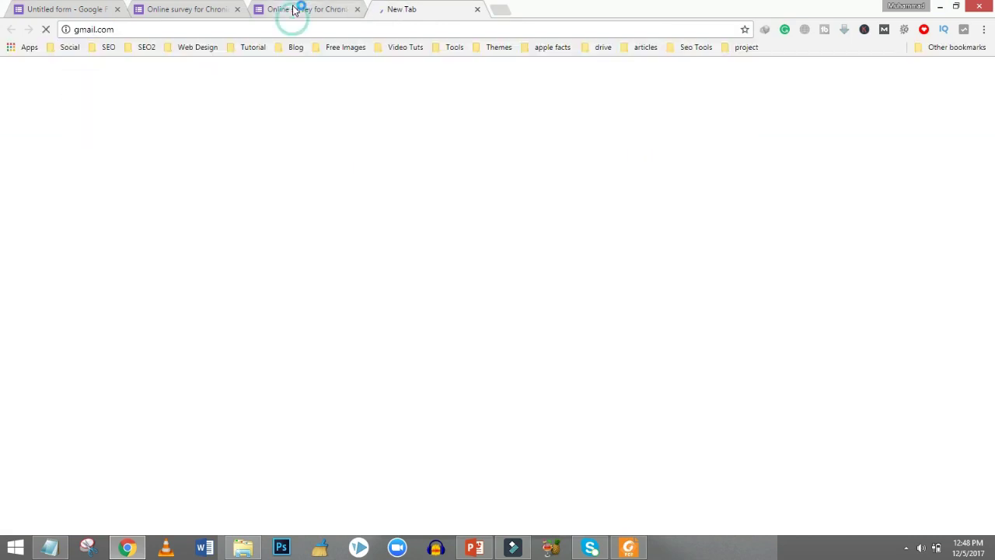
click(208, 7)
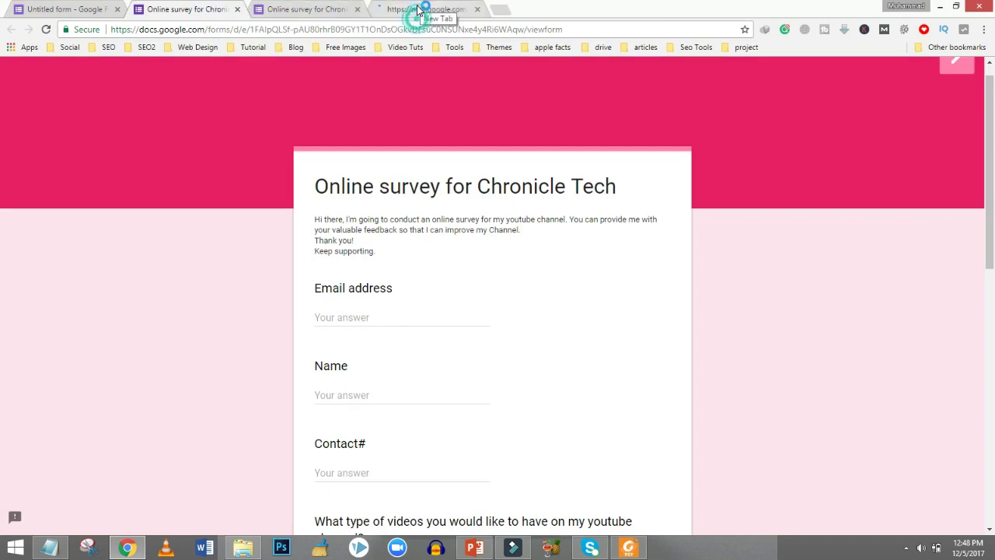
click(417, 12)
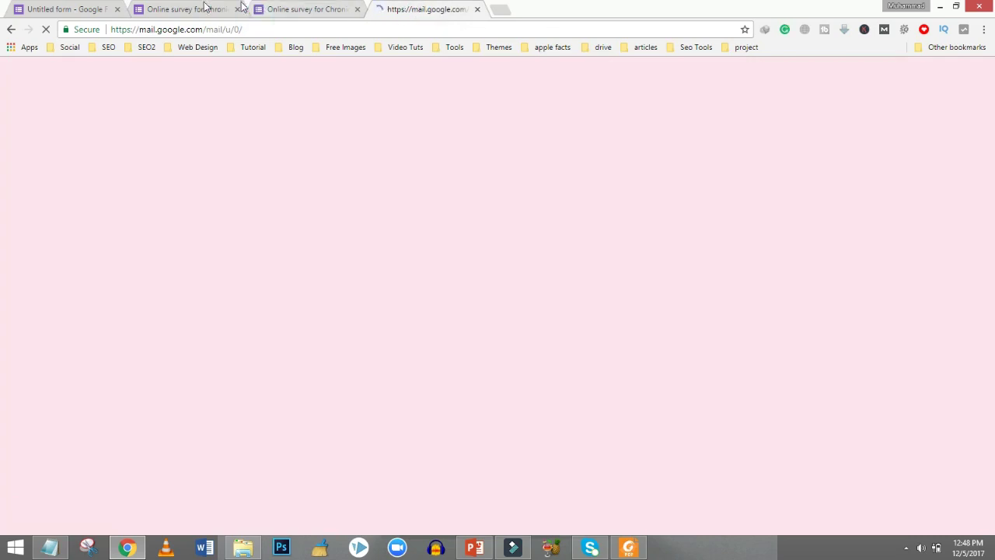
click(257, 9)
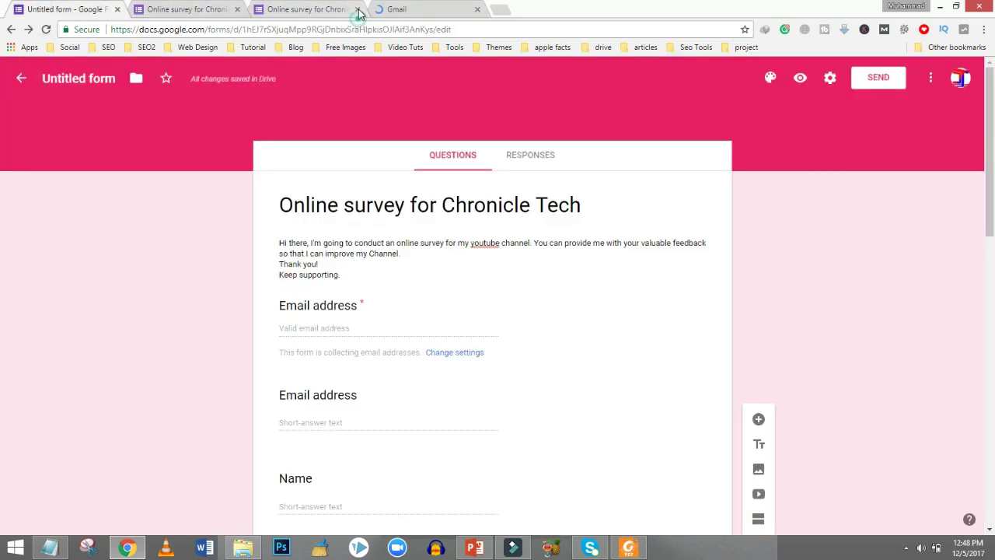
click(356, 10)
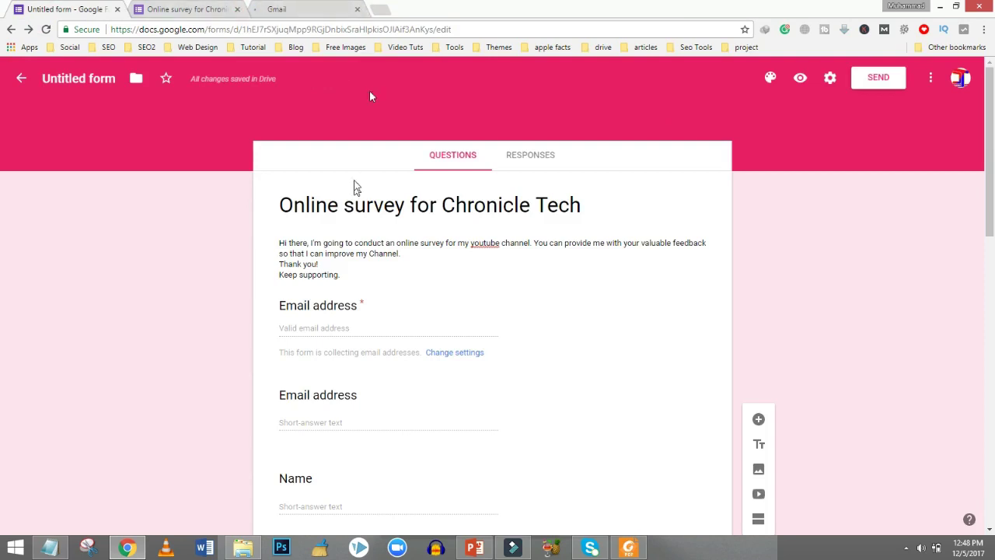
click(277, 9)
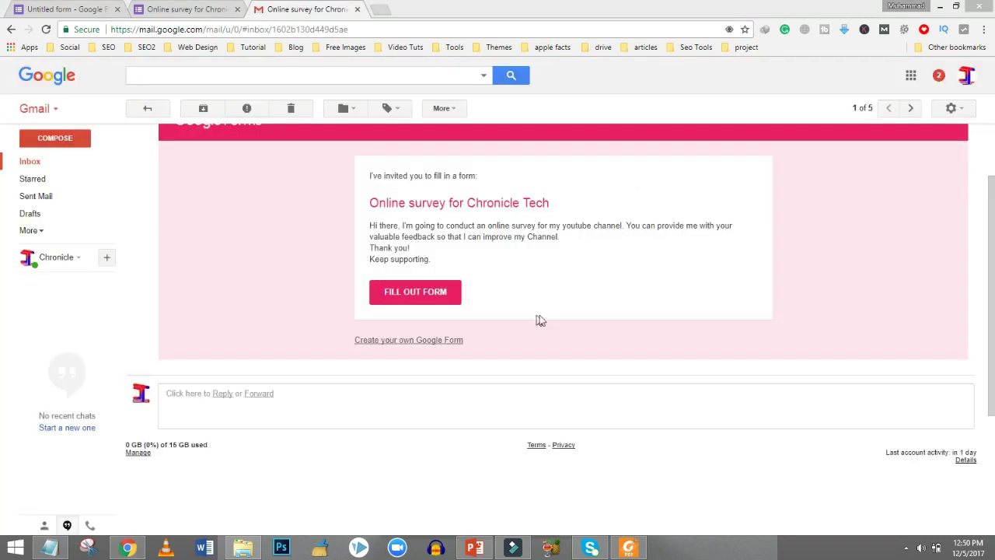
click(398, 289)
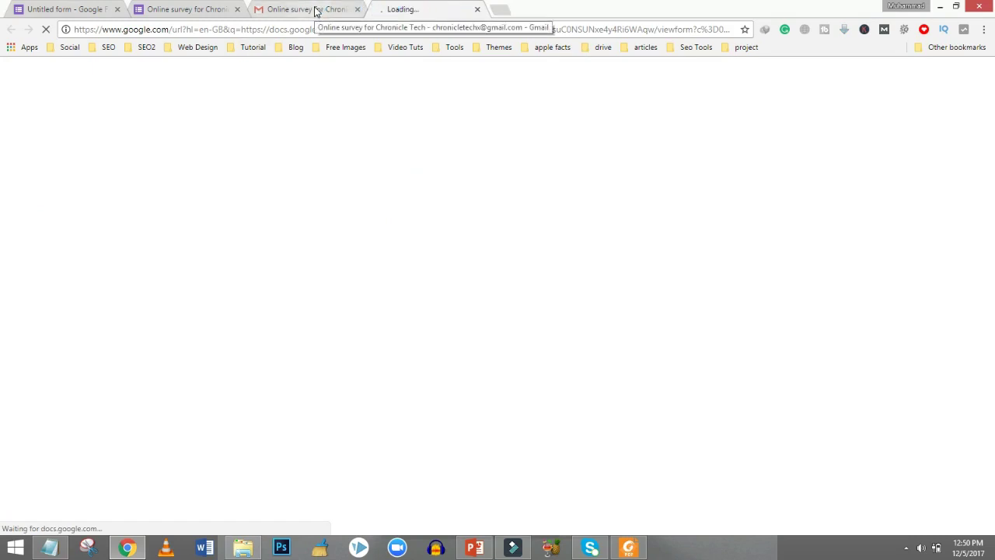
Switch back to the live survey tab opened from the e-mail.
click(198, 4)
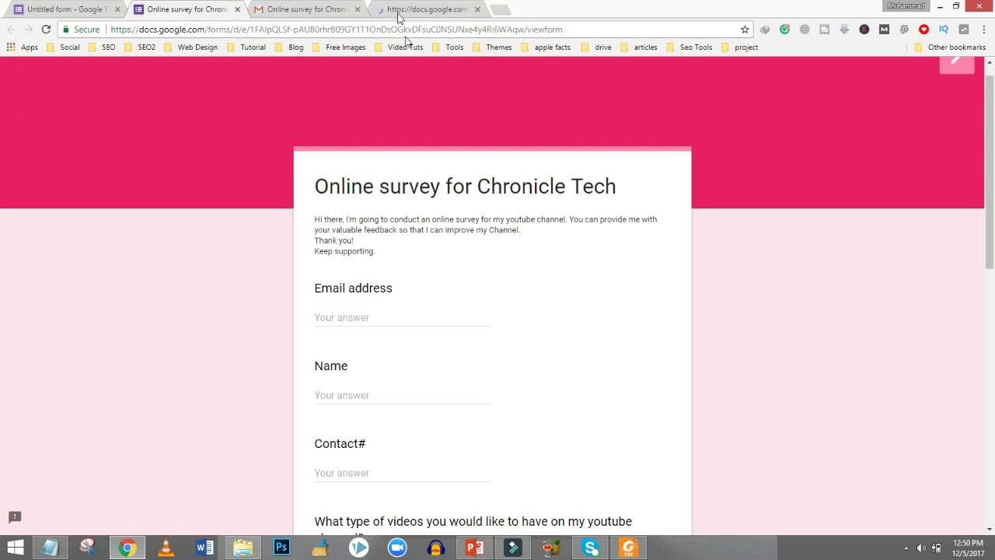
click(385, 8)
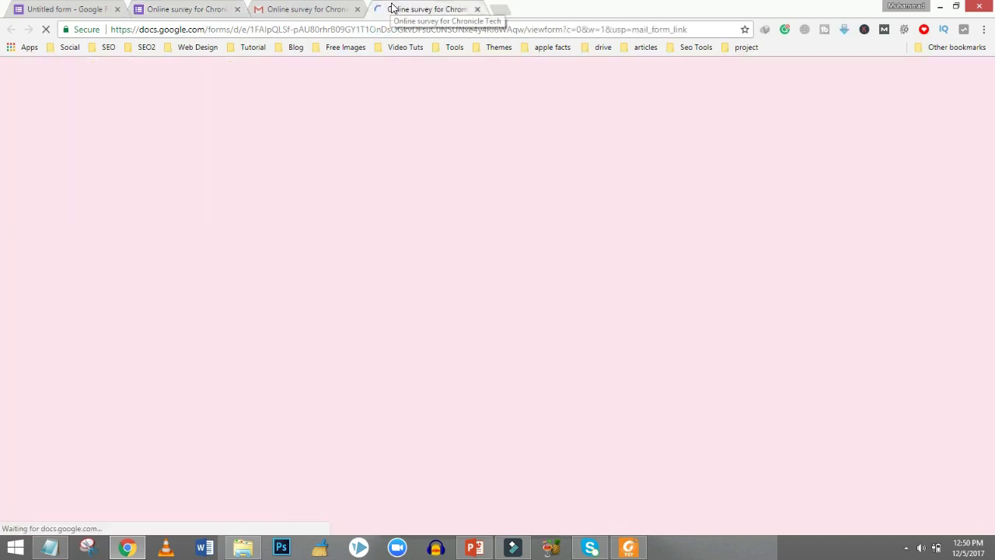
click(331, 11)
click(433, 9)
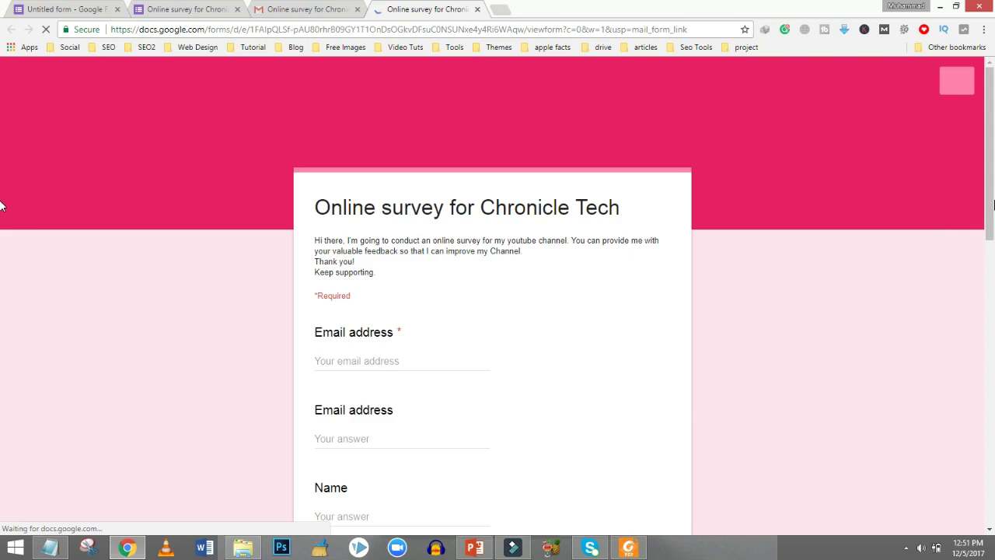
Enter a test e-mail address in the required Email address field and return to the editor.
scroll(2, 209, down, 2)
scroll(2, 210, down, 1)
scroll(2, 210, up, 3)
scroll(2, 210, down, 1)
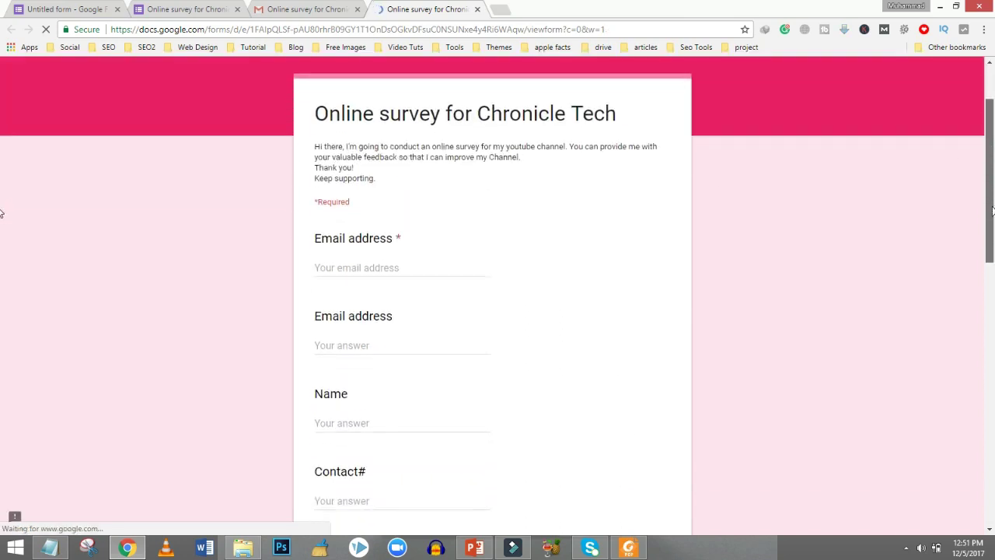
click(363, 227)
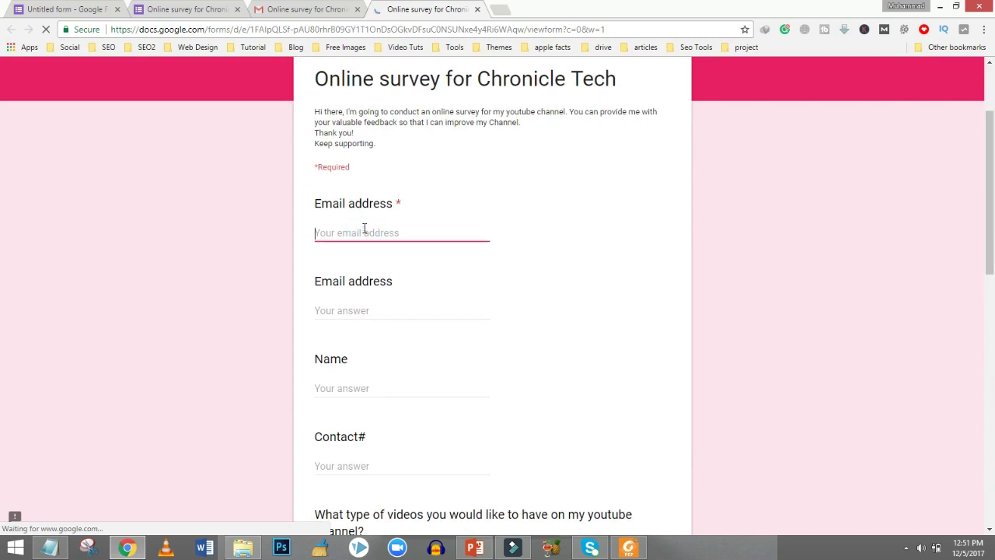
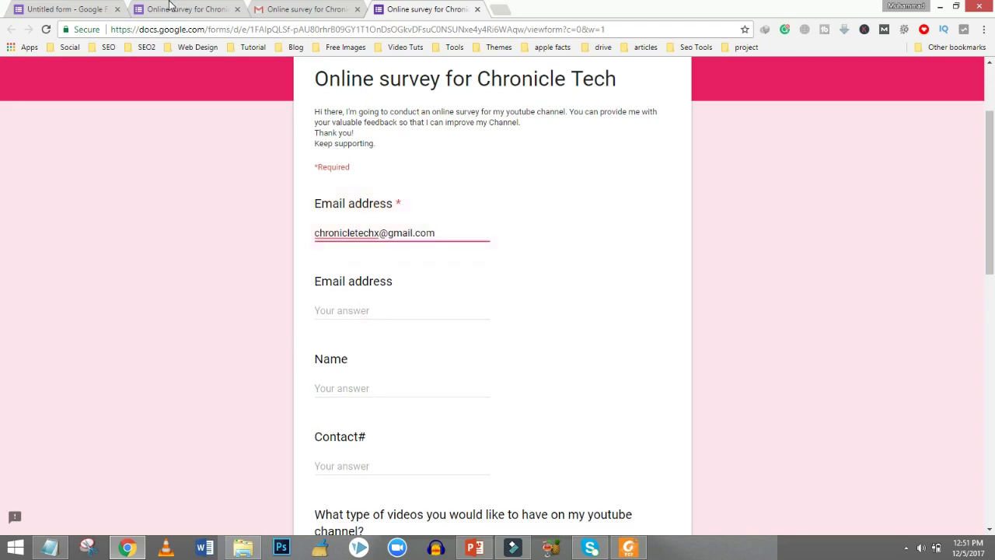
click(73, 9)
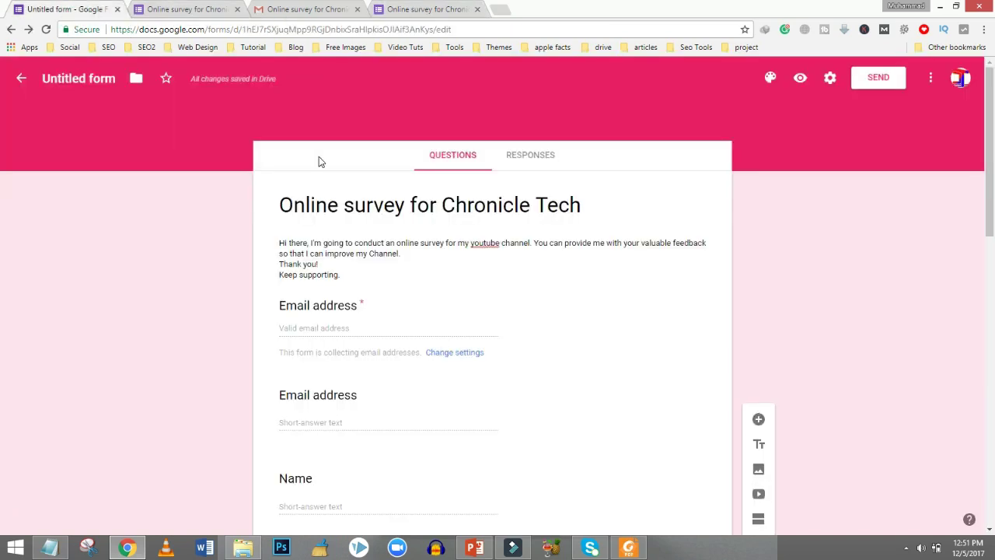
Delete the duplicate second Email address question and preview the survey.
click(503, 325)
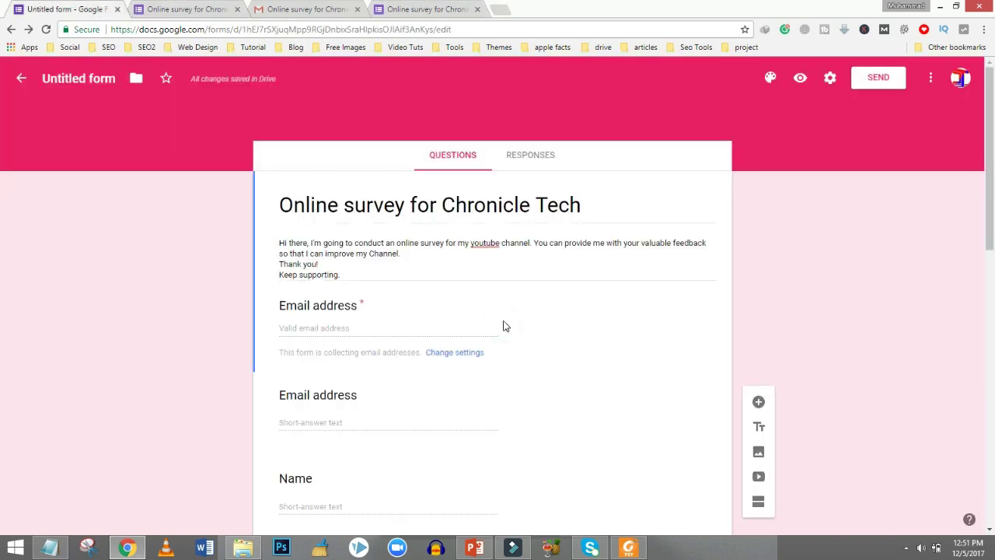
click(344, 326)
click(351, 422)
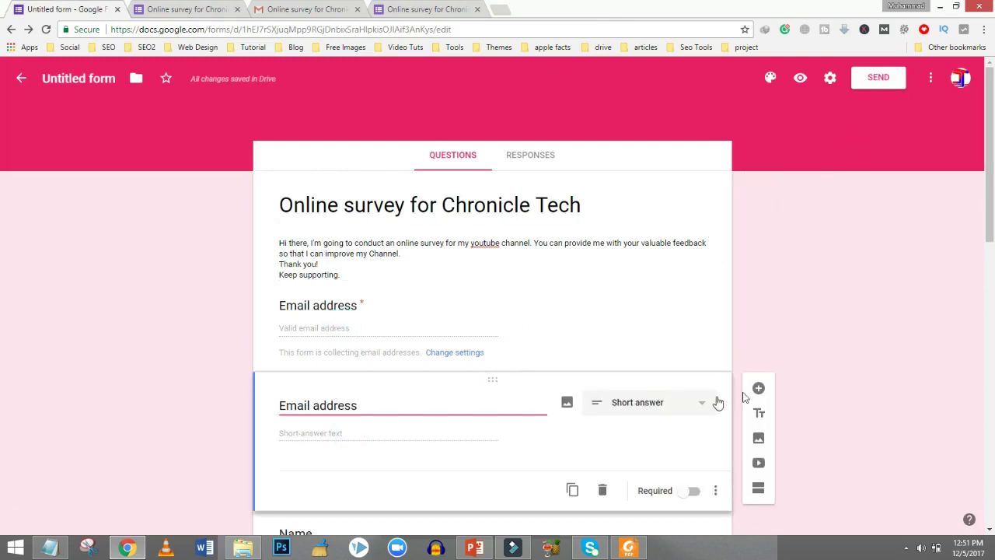
click(603, 492)
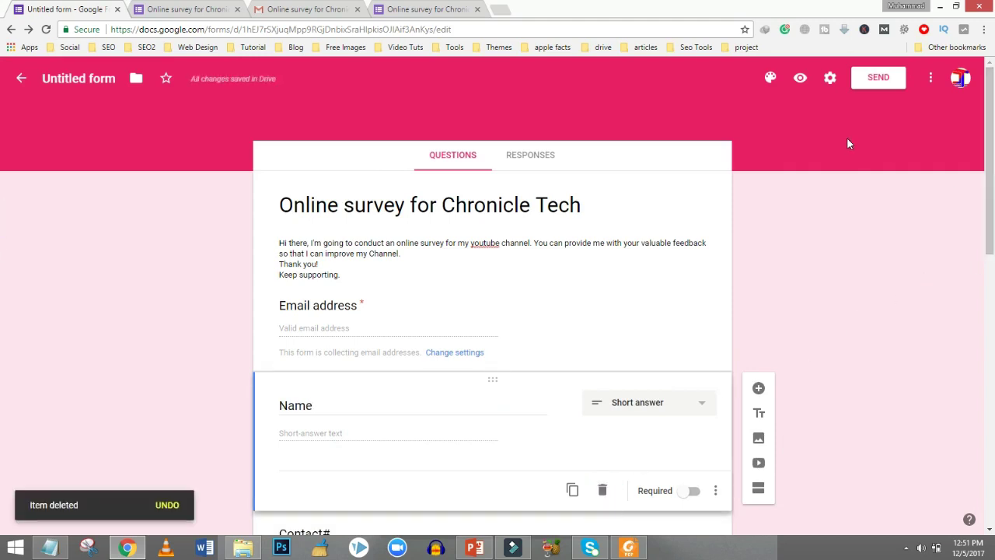
click(800, 80)
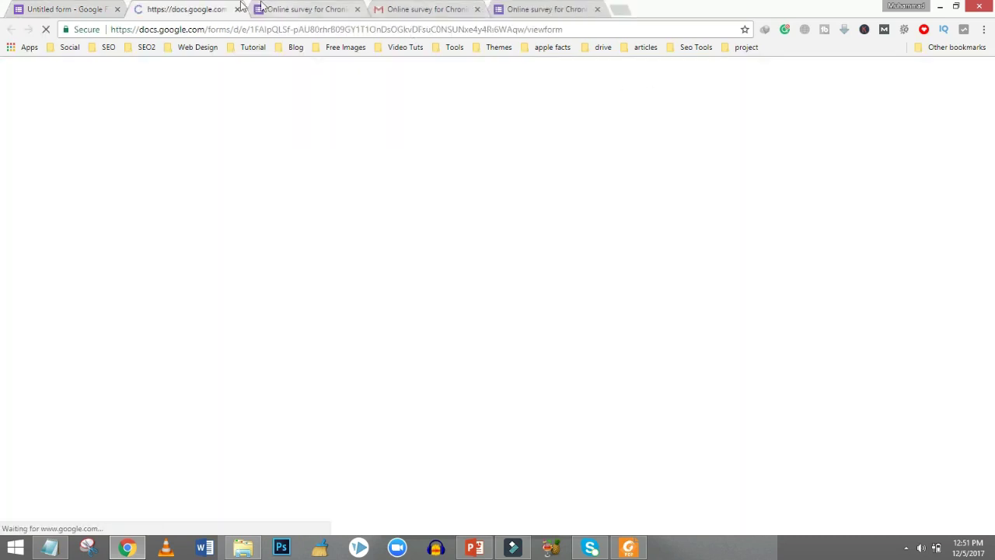
Fill in a test e-mail address, the respondent's name and contact number.
click(200, 8)
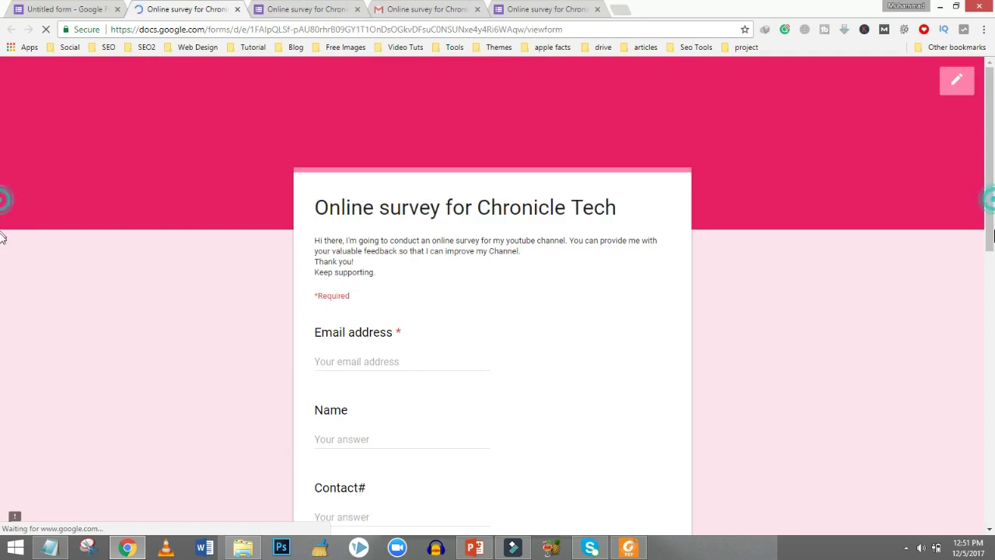
scroll(992, 233, down, 3)
click(397, 166)
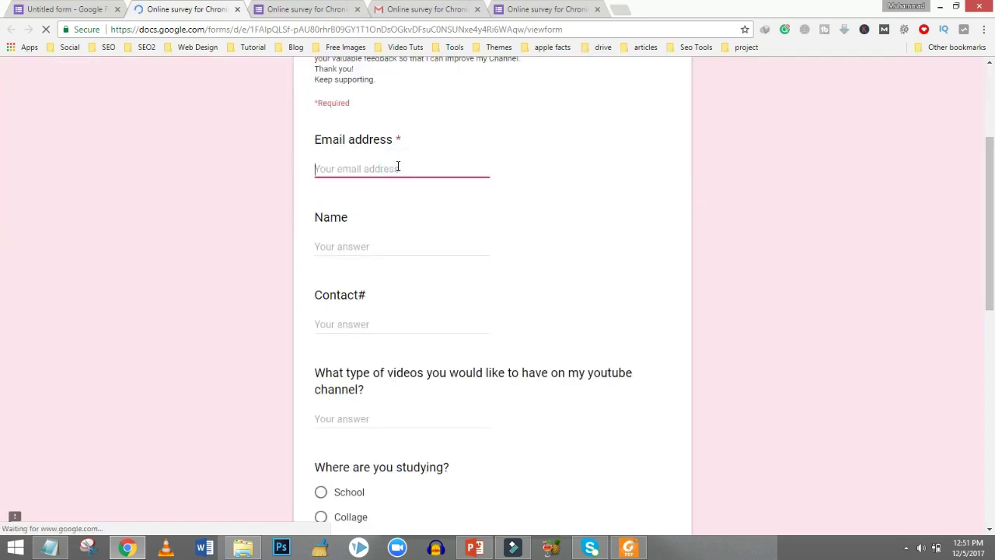
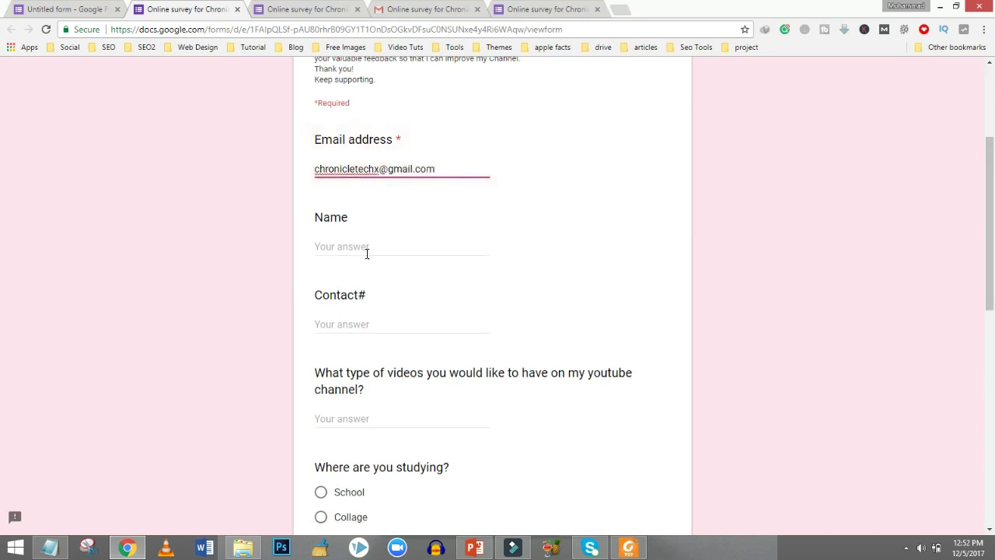
click(367, 251)
text(M. Noor)
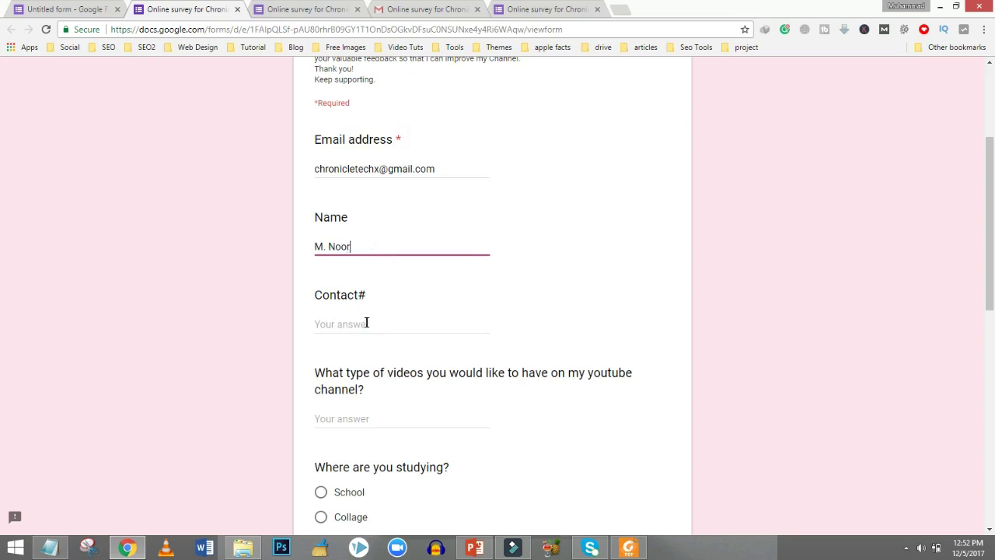
click(366, 323)
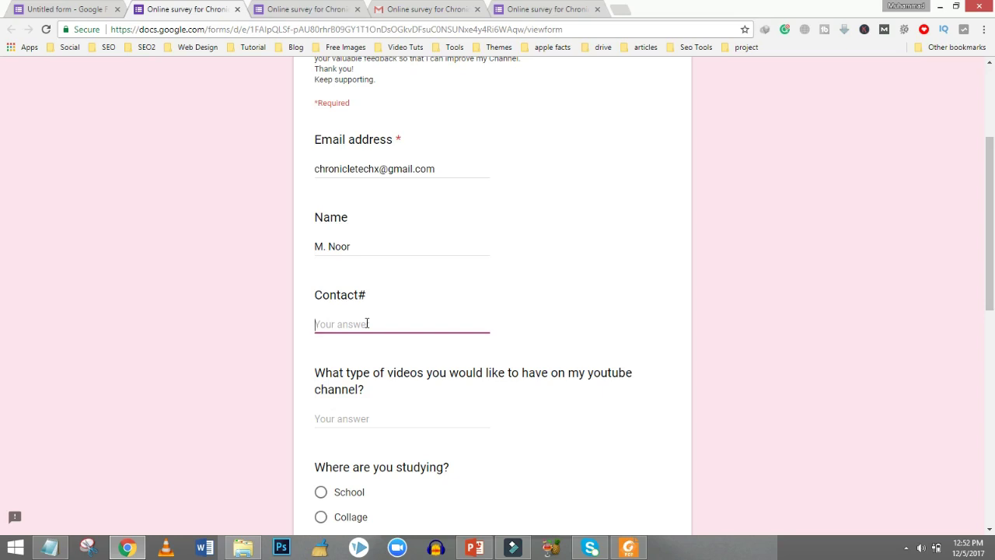
text(030012345678)
Answer the preferred video types, choose University as place of study, and enter Blogging/web designing as technology interest.
scroll(4, 311, down, 2)
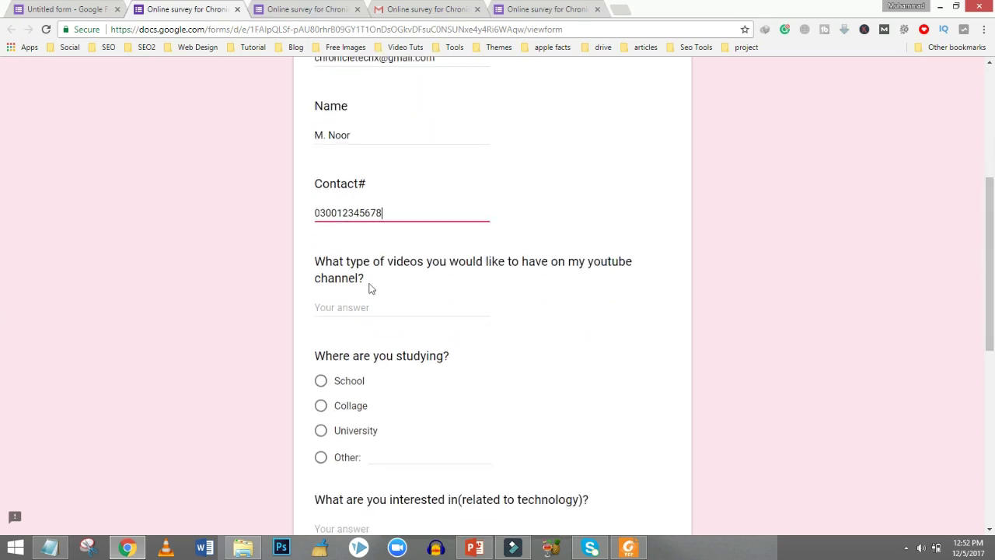
click(375, 307)
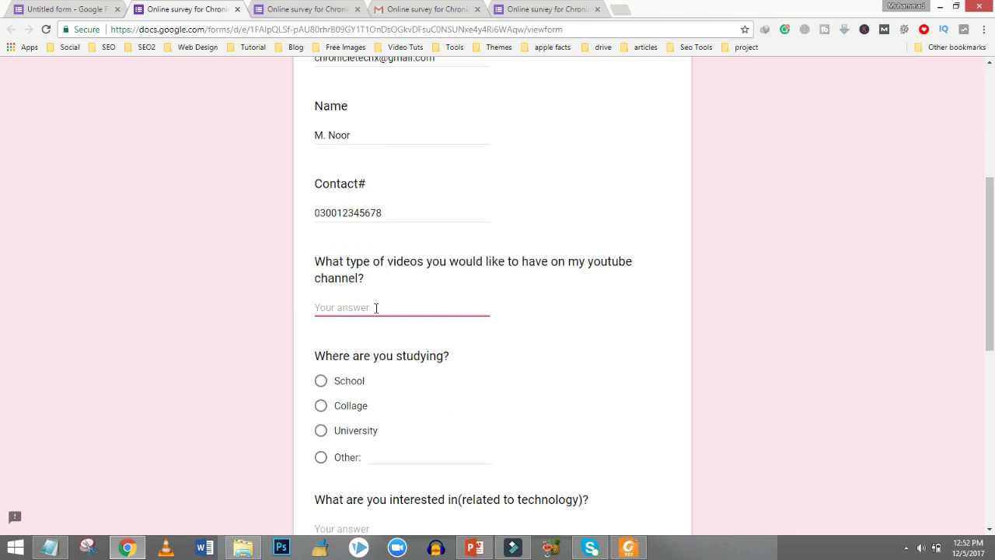
text(R)
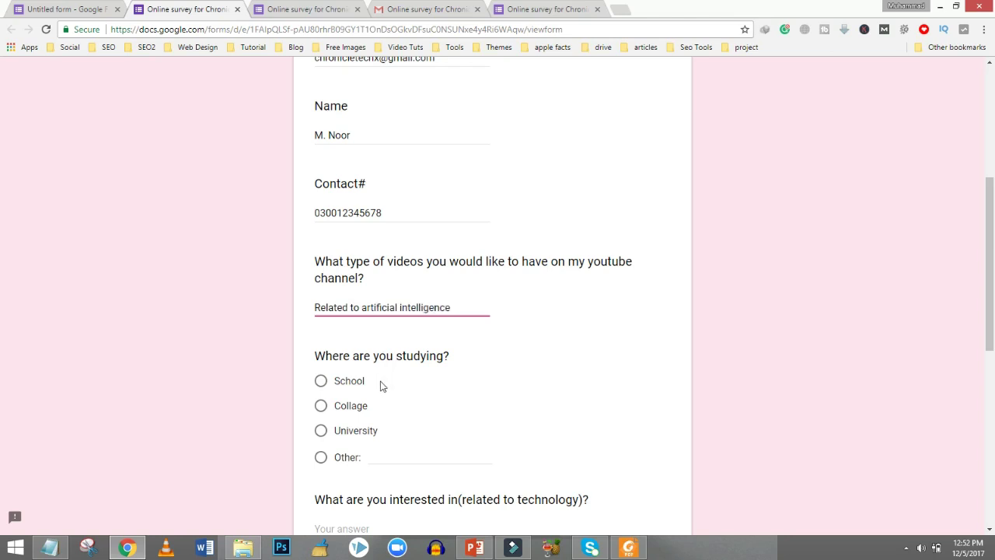
click(321, 430)
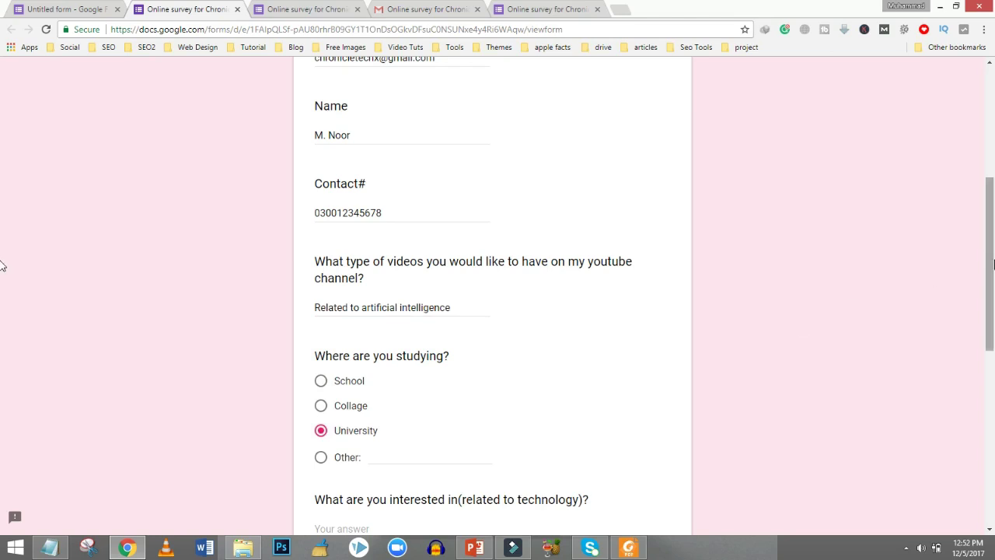
scroll(4, 261, down, 2)
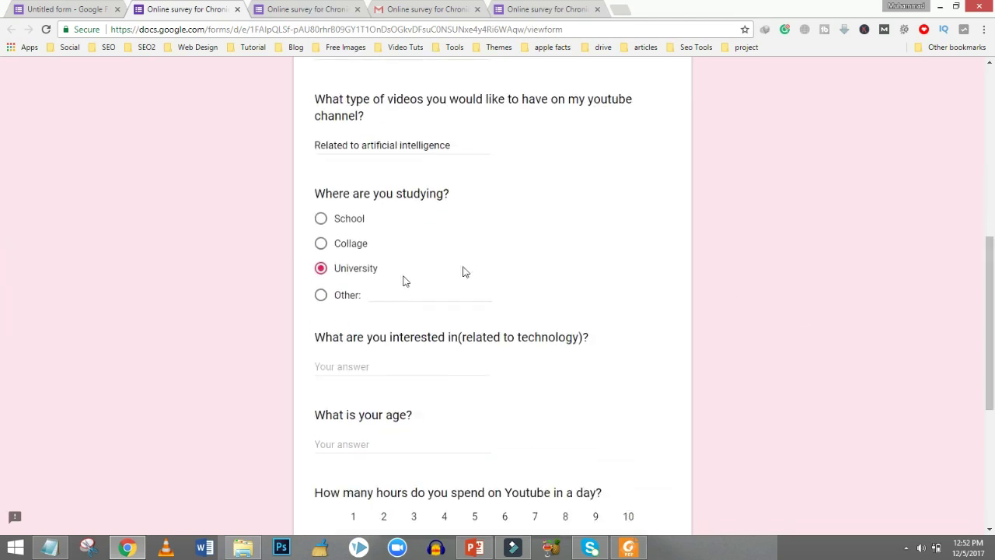
click(381, 297)
click(321, 269)
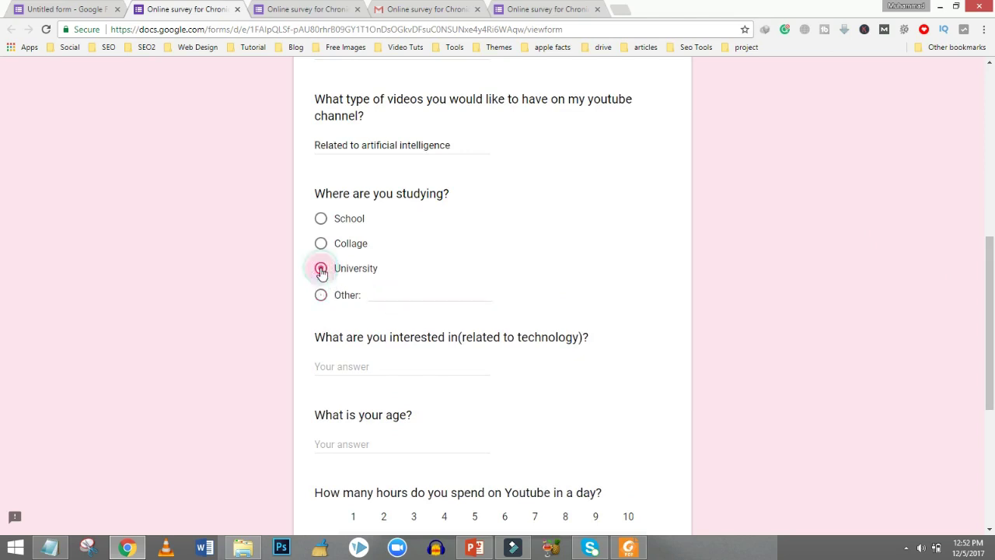
scroll(681, 276, down, 2)
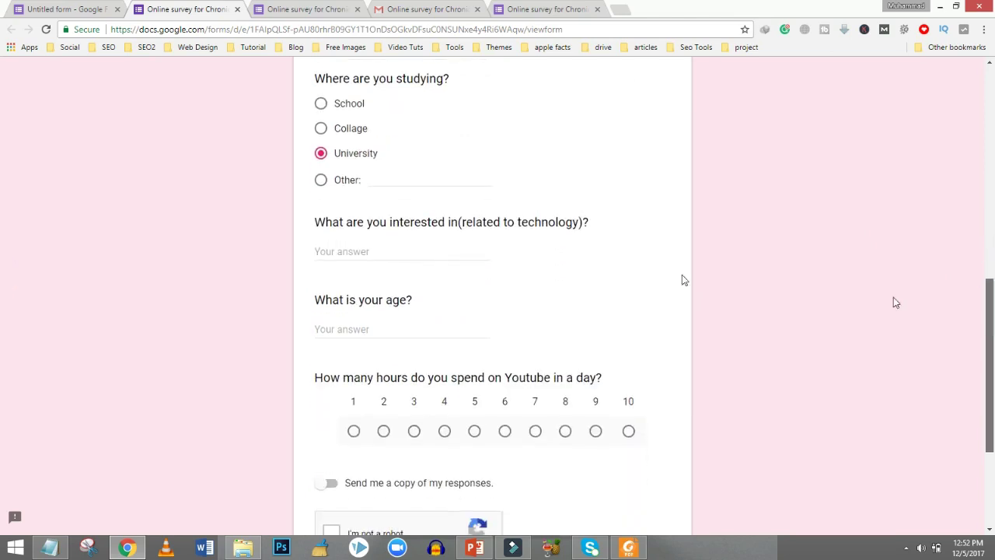
click(440, 244)
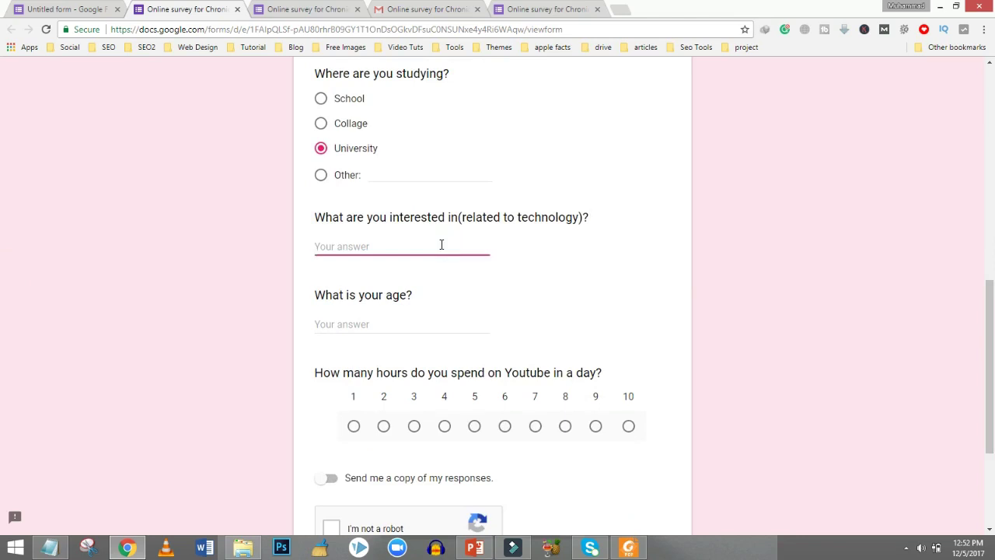
text(Blogging/web designing)
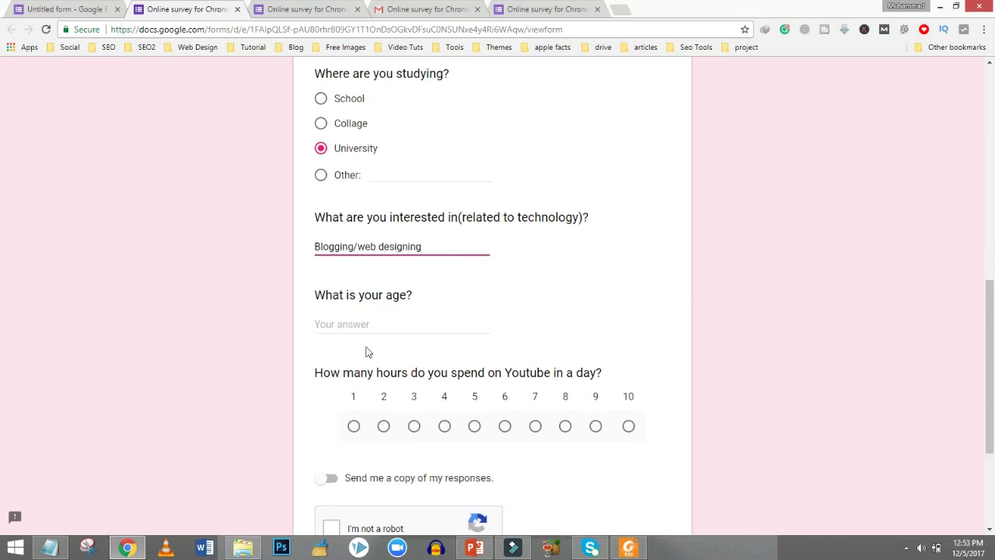
Enter age 23, rate daily YouTube hours as 4, and request a copy of responses.
click(346, 323)
text(23)
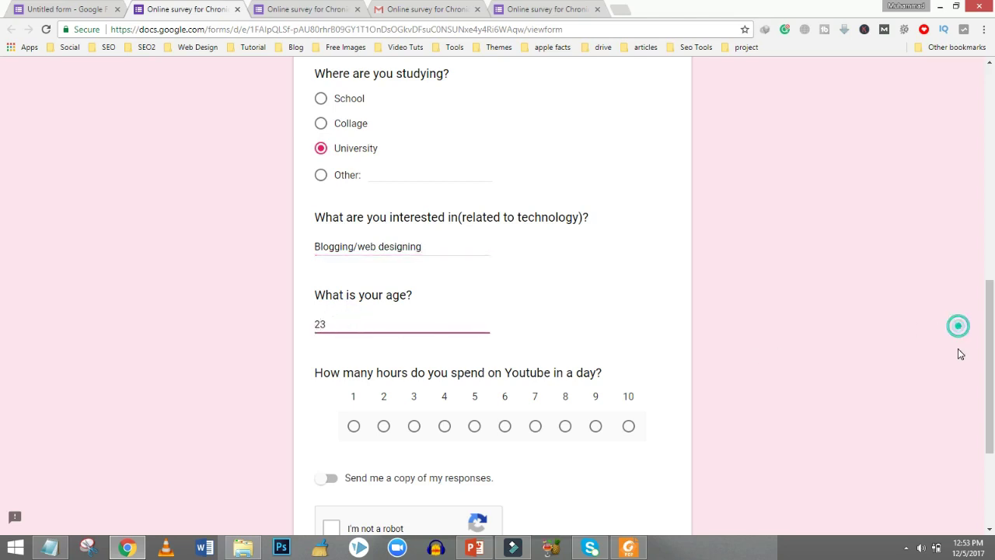
scroll(993, 365, down, 1)
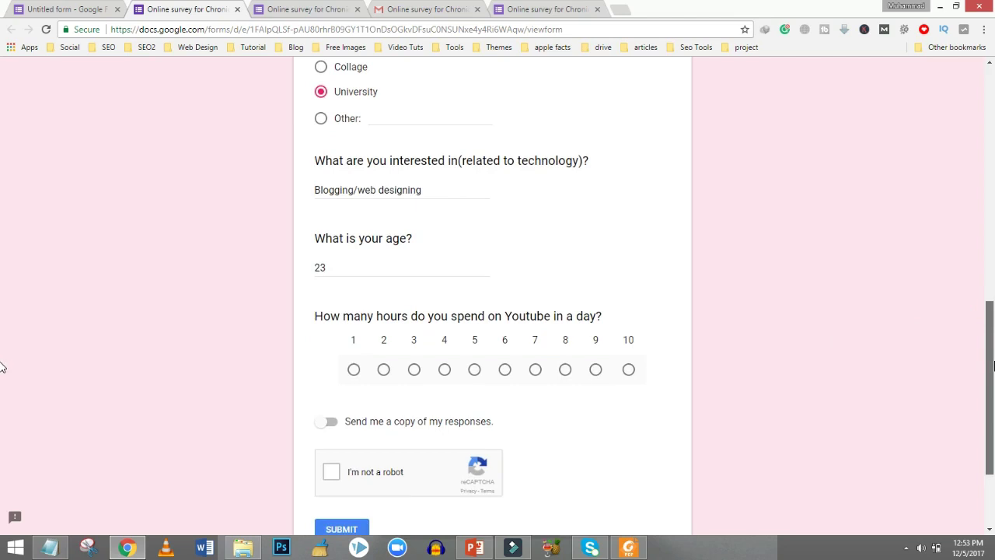
scroll(2, 367, down, 1)
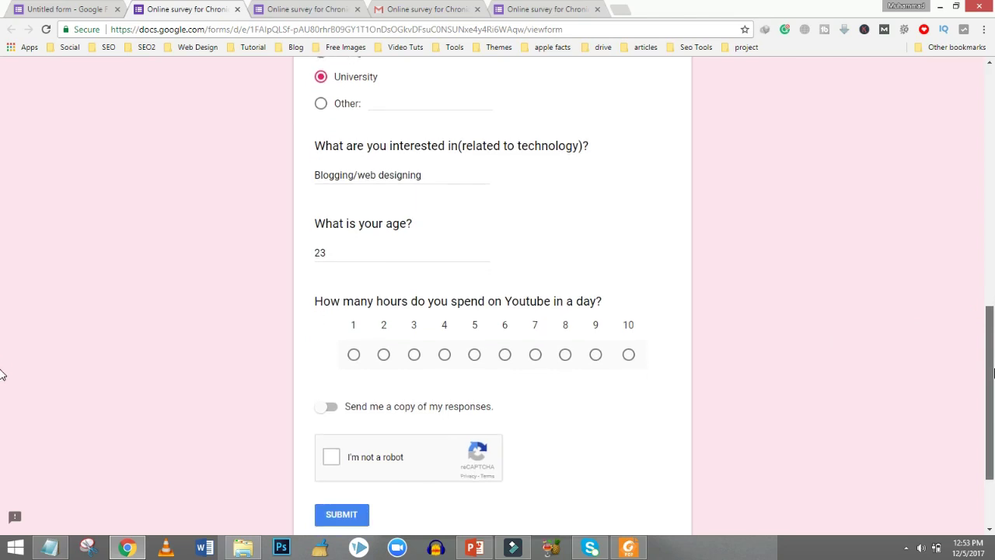
click(442, 338)
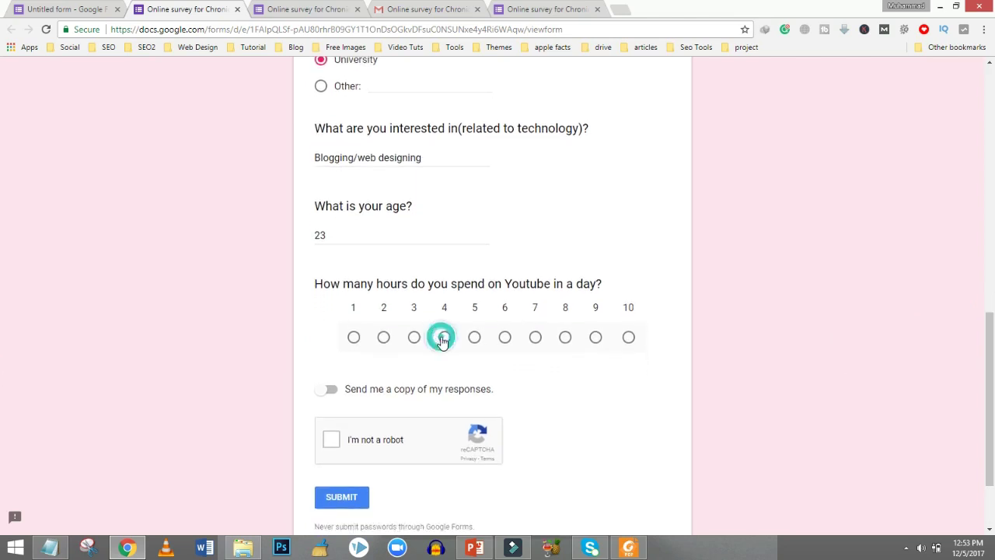
scroll(2, 396, down, 1)
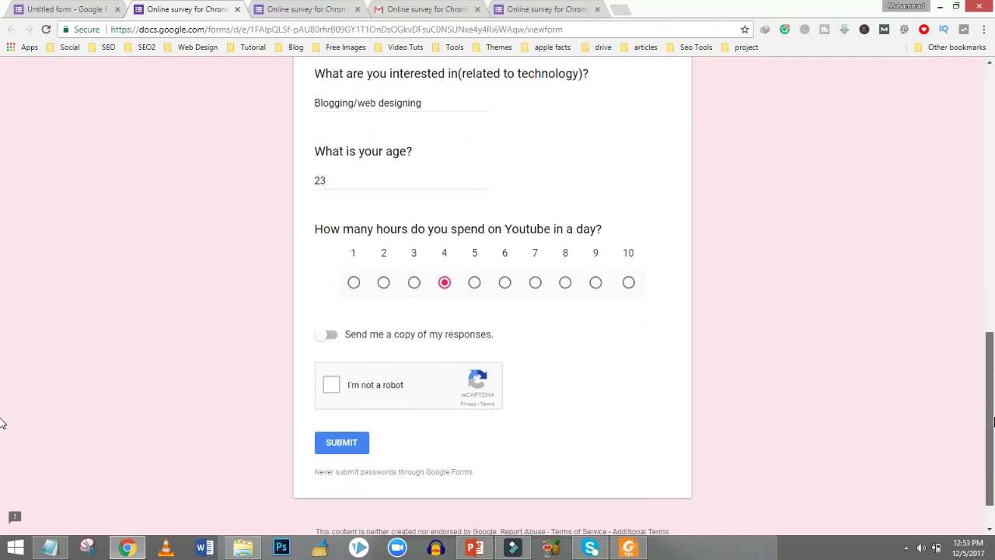
click(324, 334)
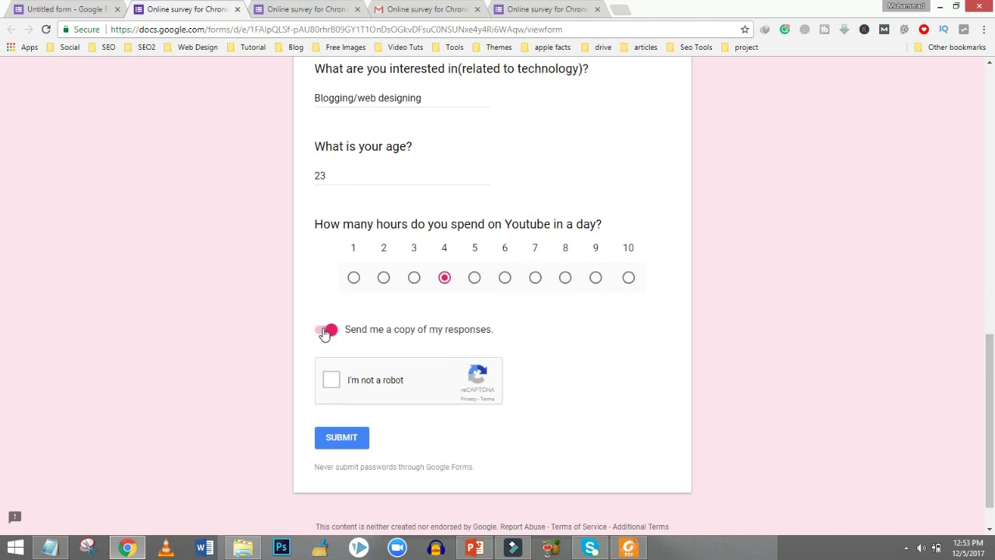
Tick 'I'm not a robot' and mark the vehicle tiles in the first image challenge.
click(333, 380)
scroll(991, 423, down, 1)
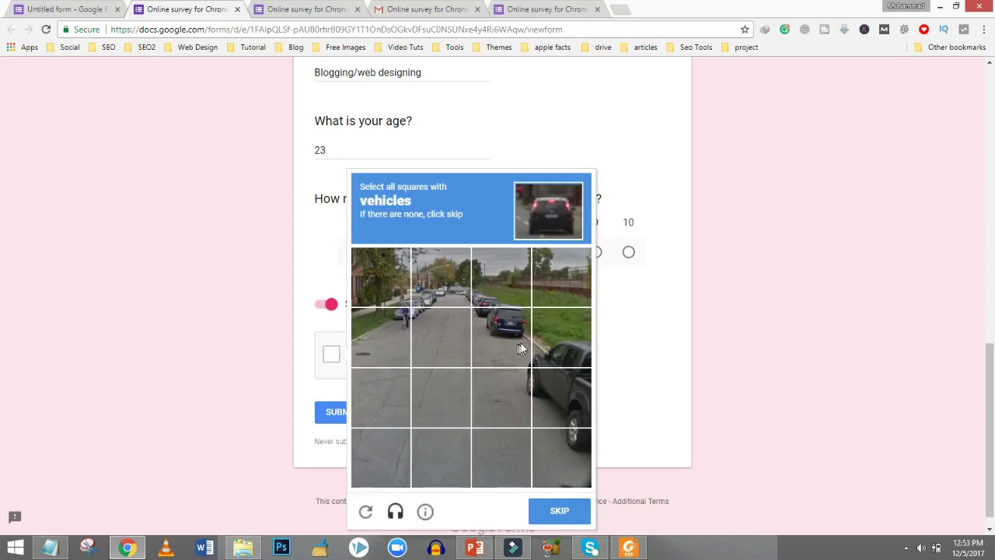
click(502, 287)
click(420, 279)
click(363, 288)
click(384, 321)
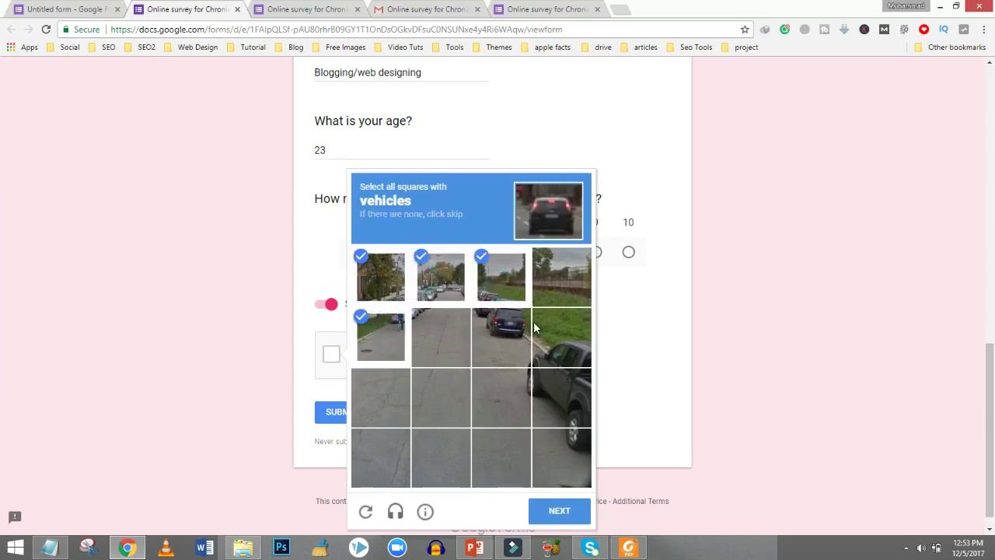
click(533, 321)
click(520, 332)
click(542, 399)
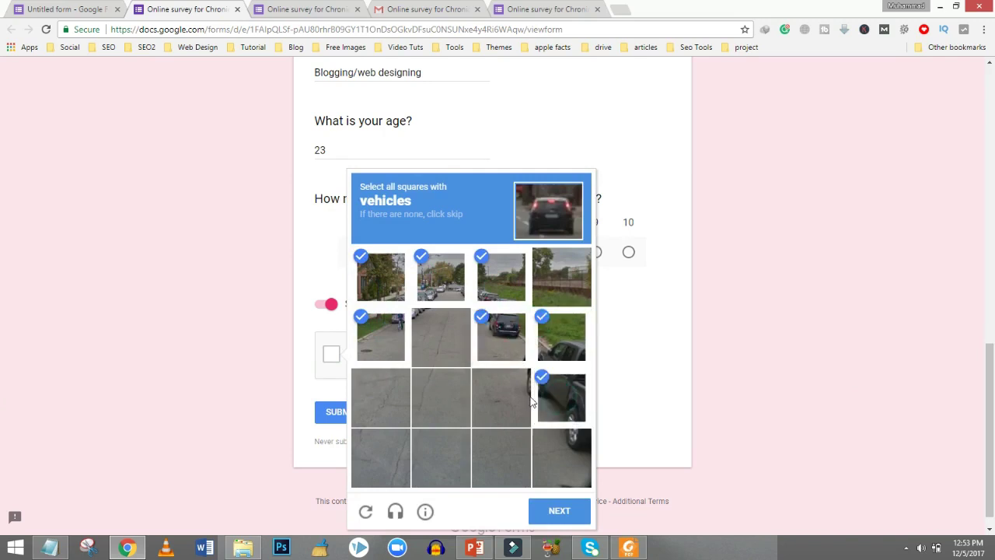
click(557, 511)
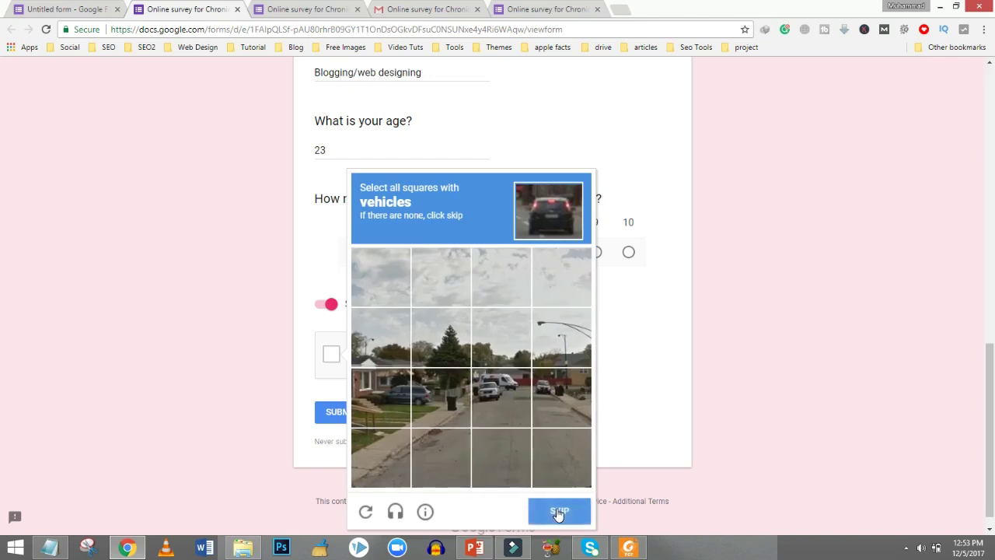
Mark the vehicle tiles in the second challenge, verify, and submit the test response.
click(364, 407)
click(446, 399)
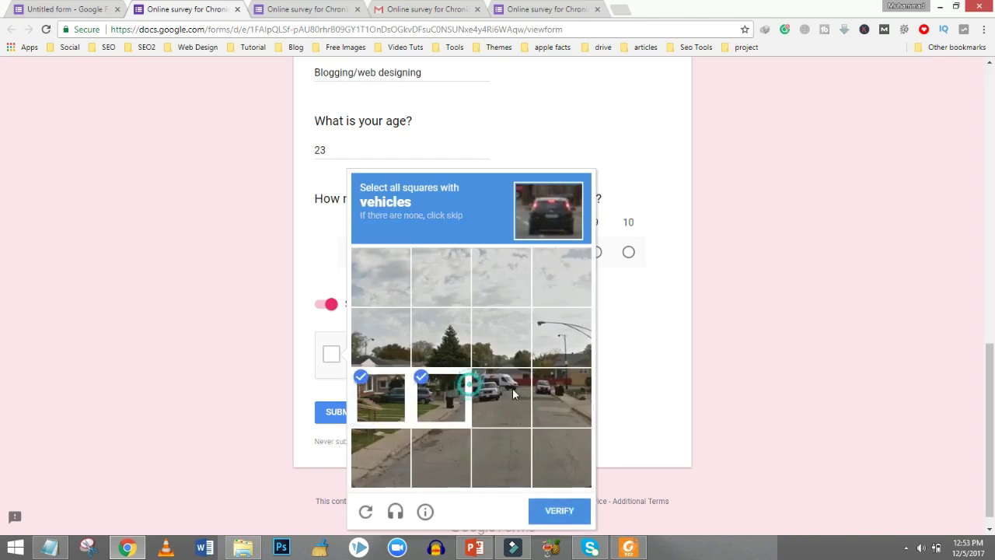
click(500, 389)
click(573, 394)
click(560, 516)
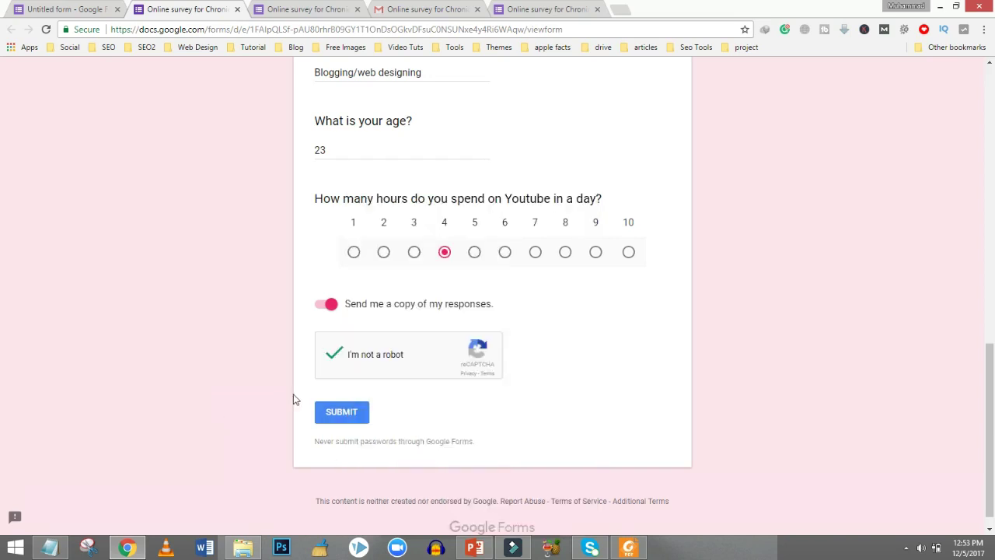
click(338, 415)
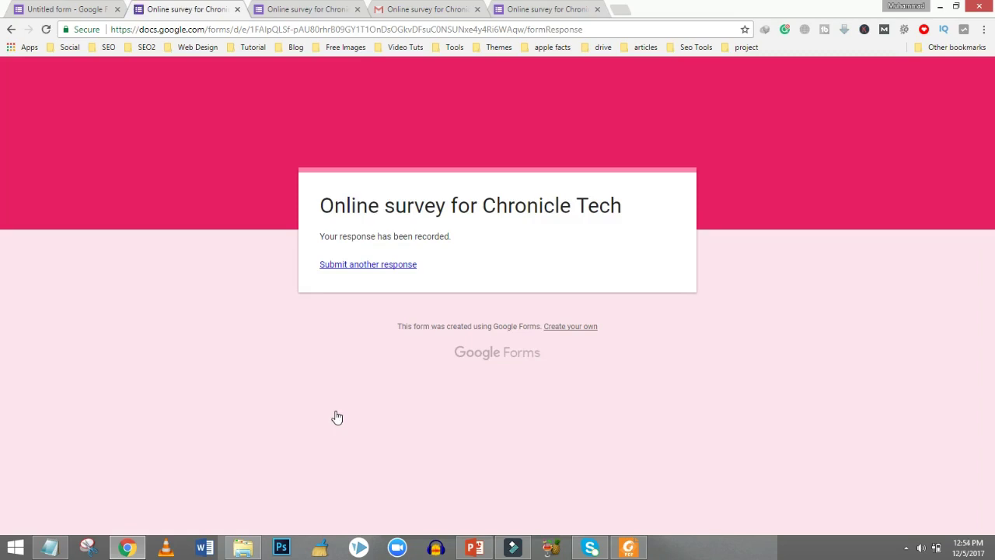
Open the editor's Responses tab and scroll through the summary of the 1 response.
click(70, 6)
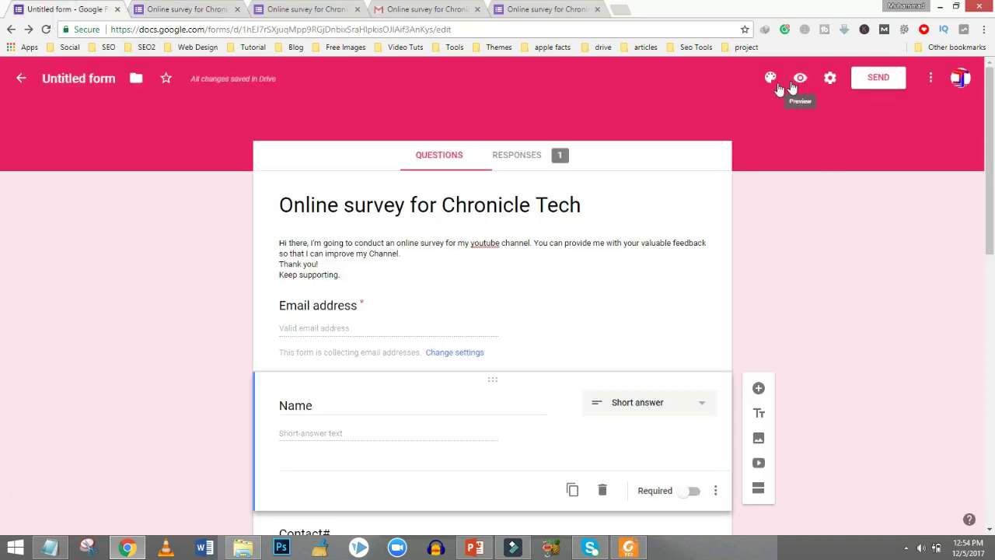
scroll(2, 132, down, 3)
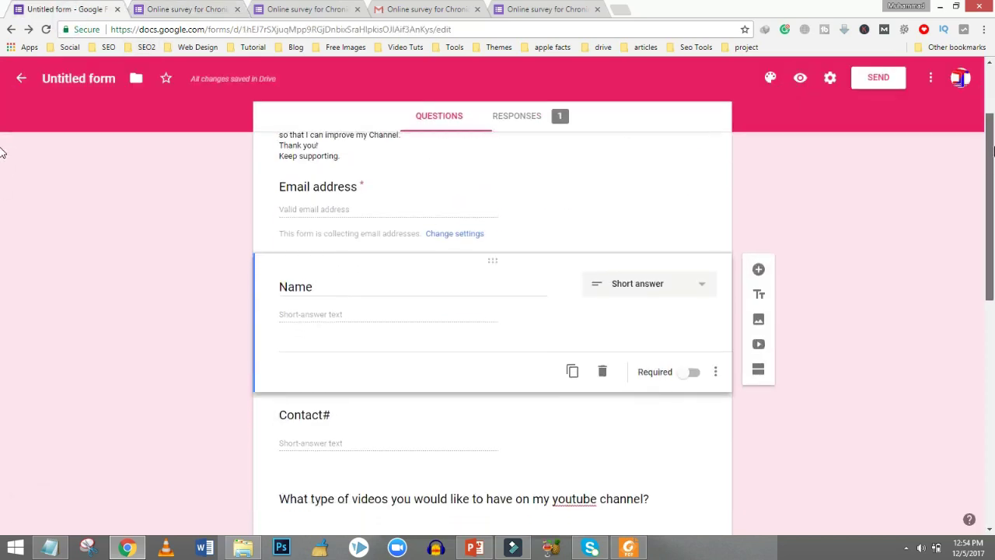
scroll(991, 121, up, 3)
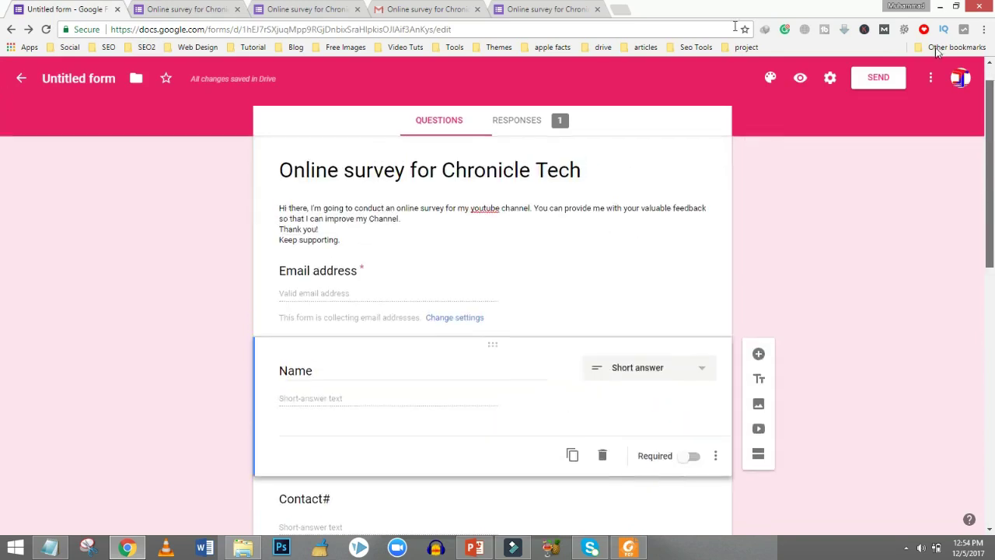
click(517, 155)
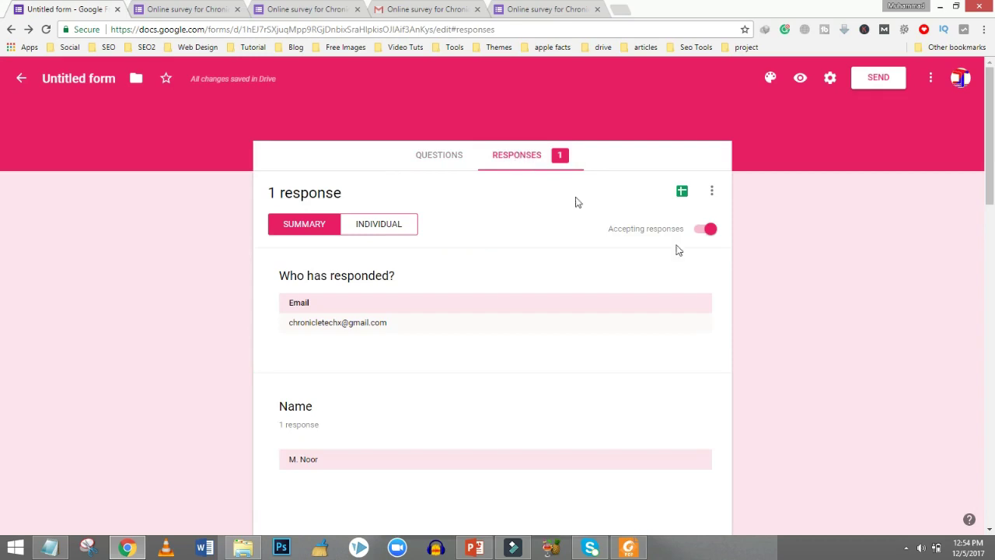
click(988, 199)
drag(990, 236, 939, 548)
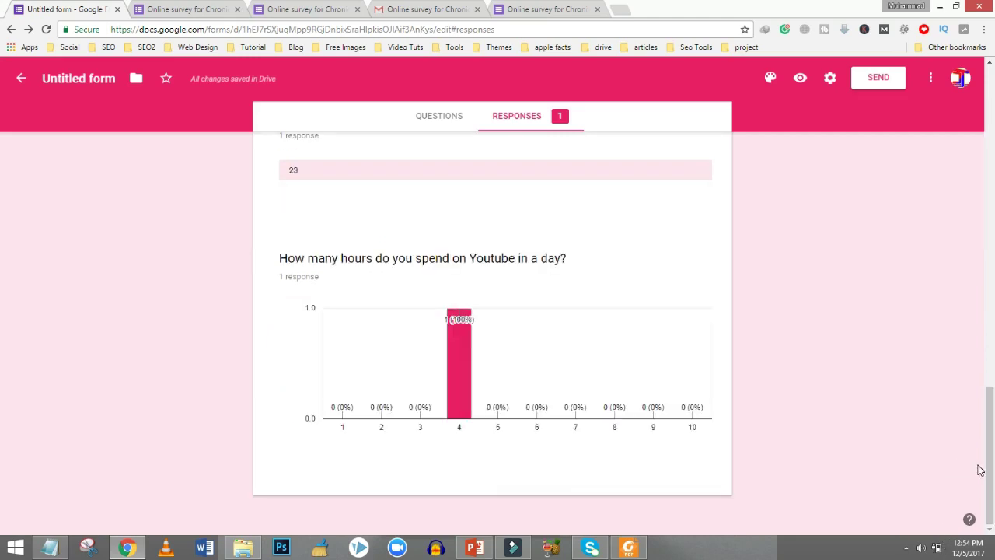
click(979, 453)
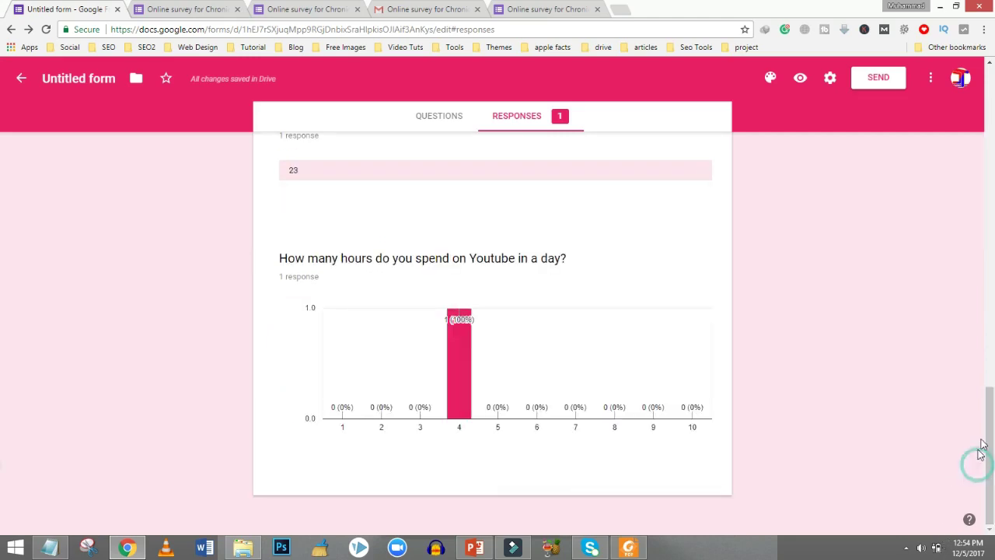
click(989, 184)
scroll(988, 184, up, 3)
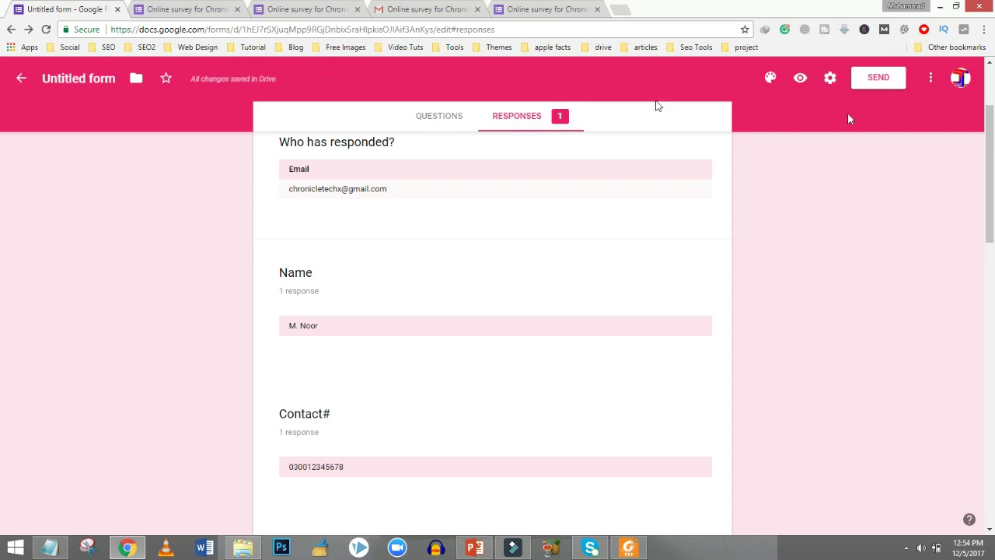
click(991, 92)
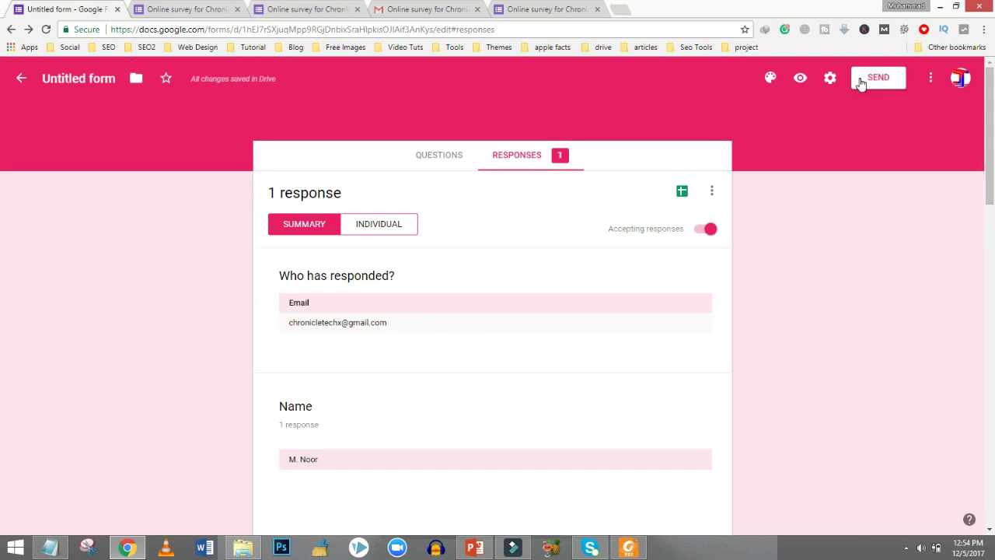
Return to the Questions tab, inspect the Name question's type list, and open then cancel Add image.
click(445, 159)
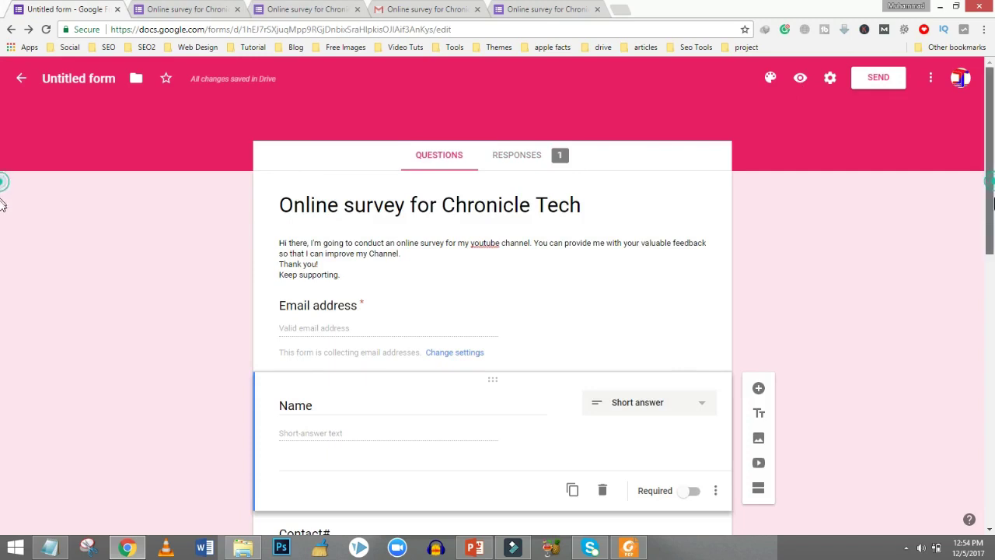
scroll(3, 227, down, 1)
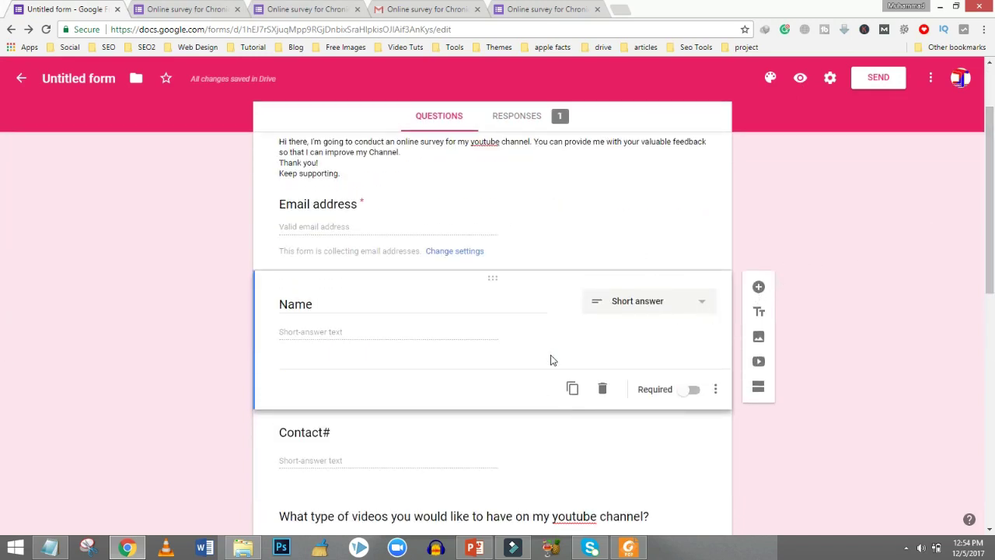
click(629, 311)
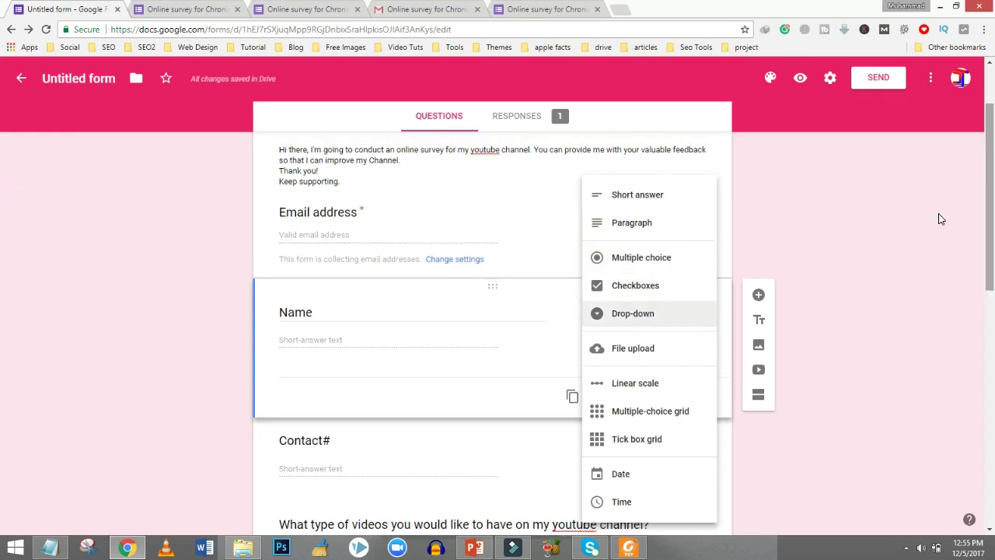
click(3, 187)
scroll(1, 218, down, 3)
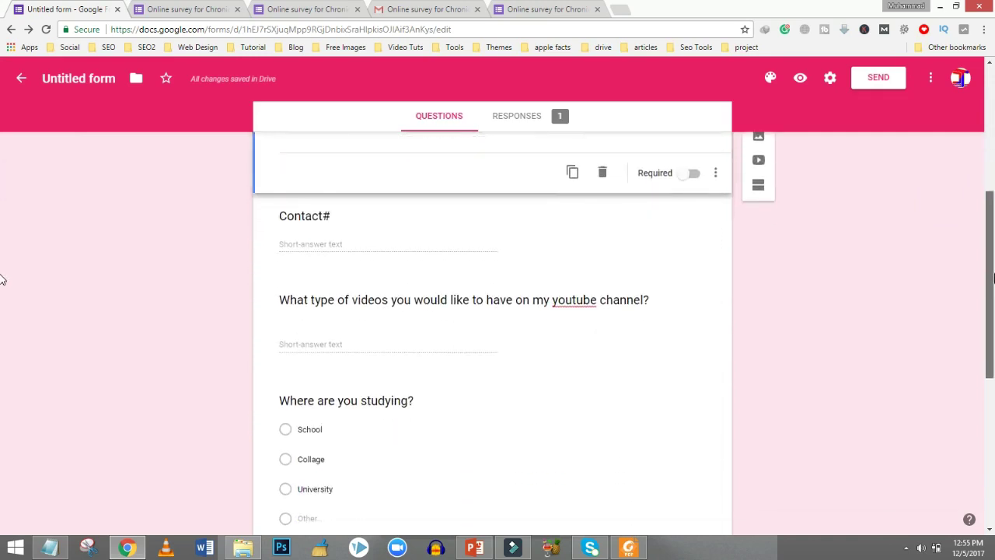
scroll(2, 288, up, 1)
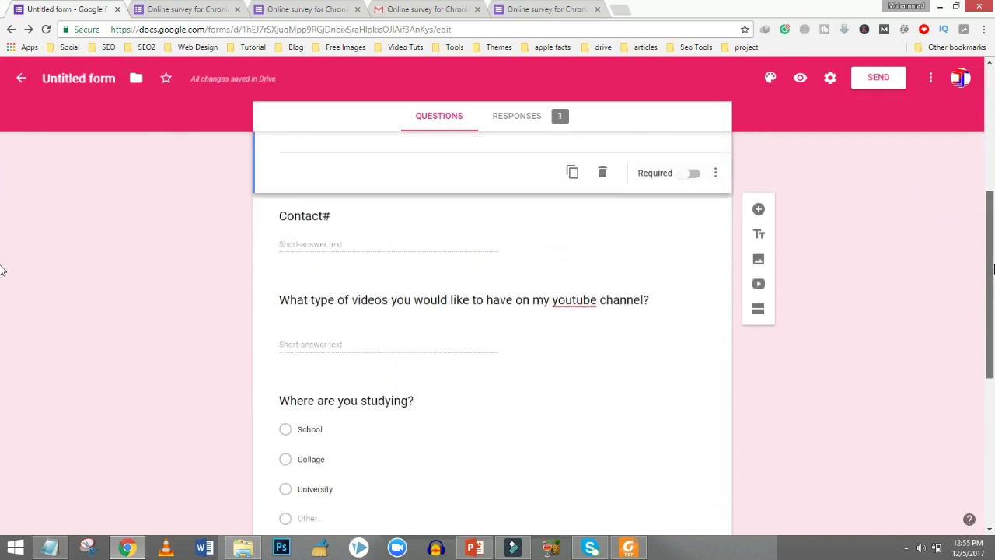
click(757, 199)
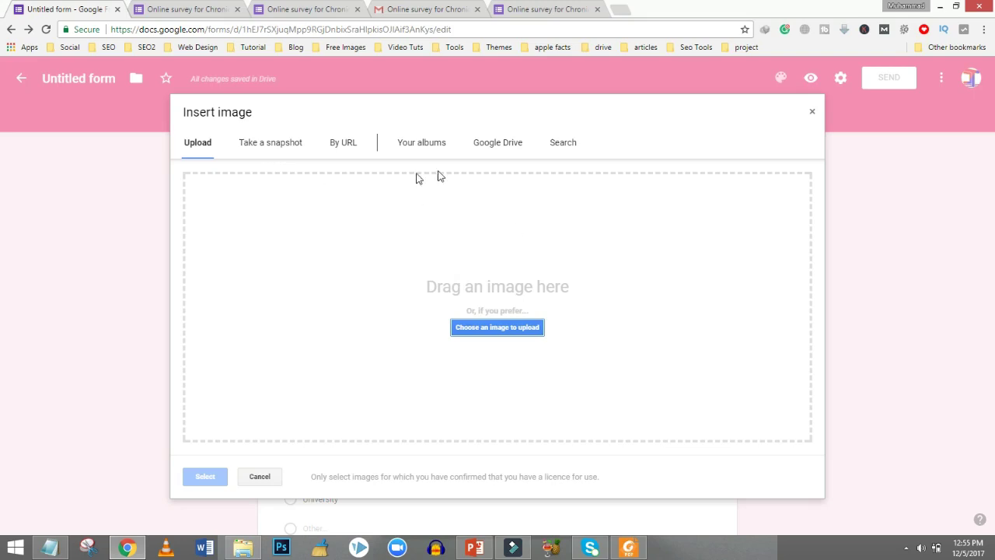
click(813, 114)
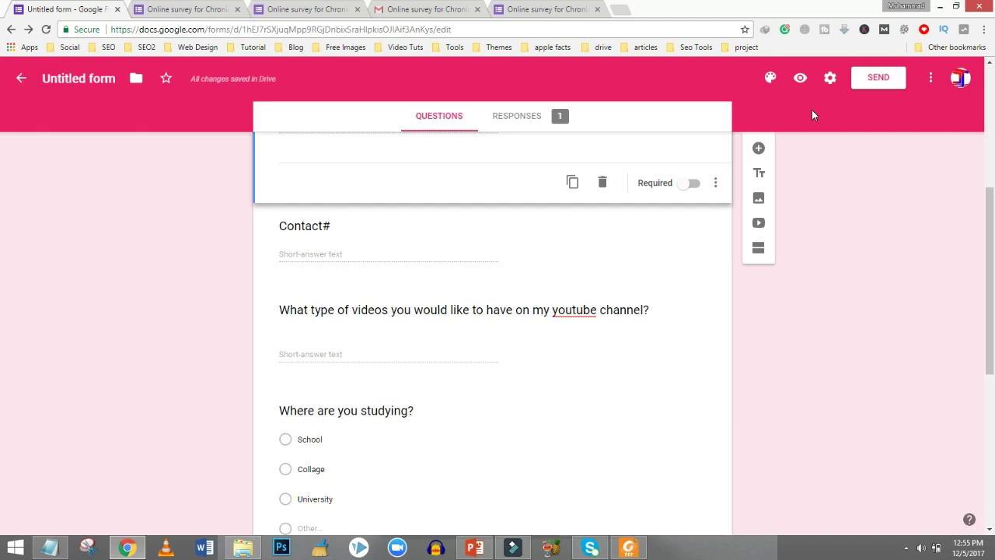
Change 'youtube' to 'Youtube' in the videos question title and scroll through the form.
click(554, 311)
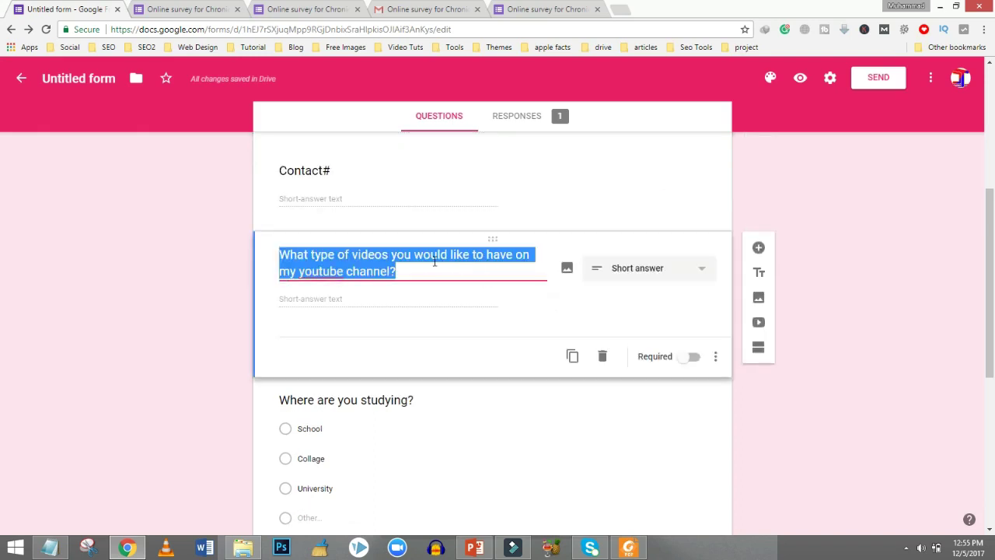
click(320, 272)
key(BackSpace)
text(Y)
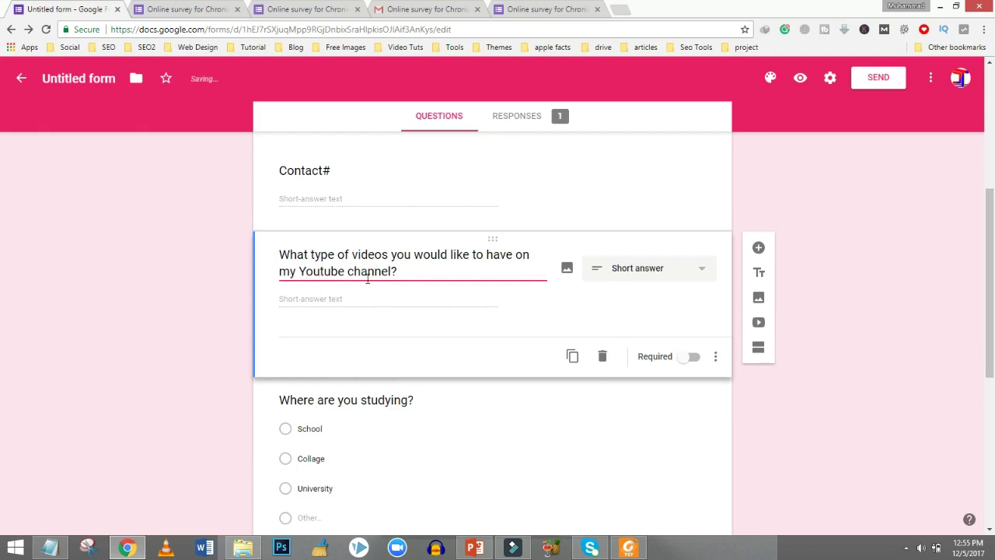
click(431, 273)
scroll(2, 266, up, 2)
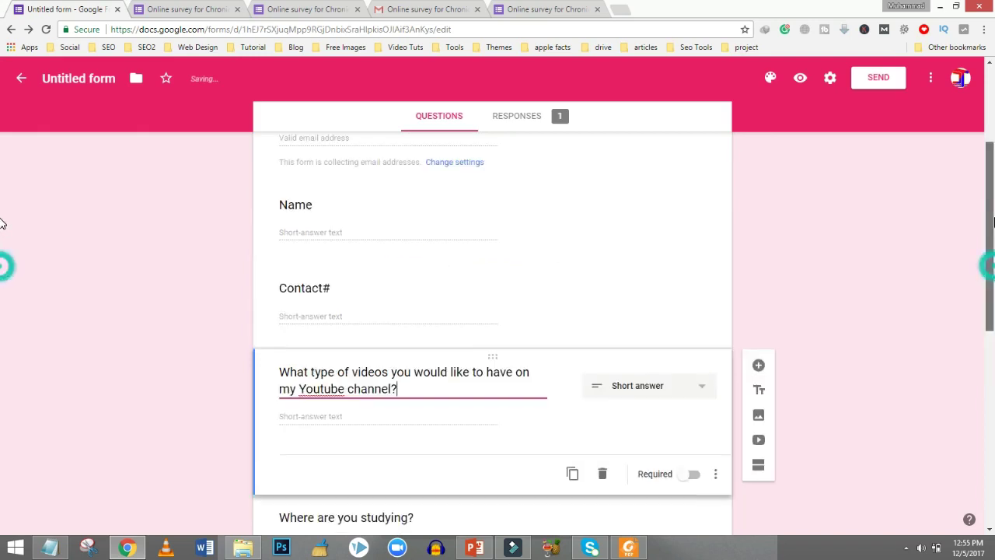
scroll(2, 171, up, 3)
drag(991, 128, 991, 423)
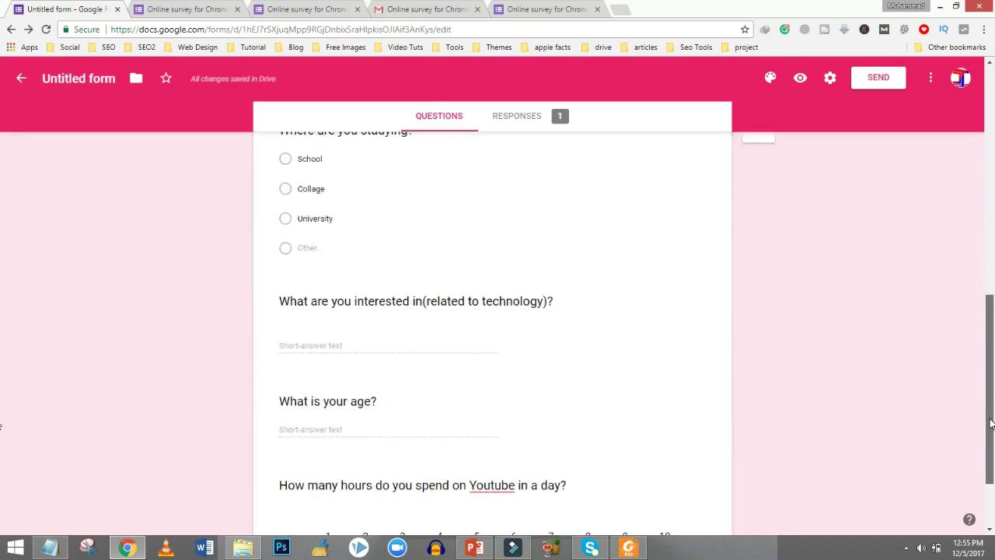
scroll(991, 424, down, 2)
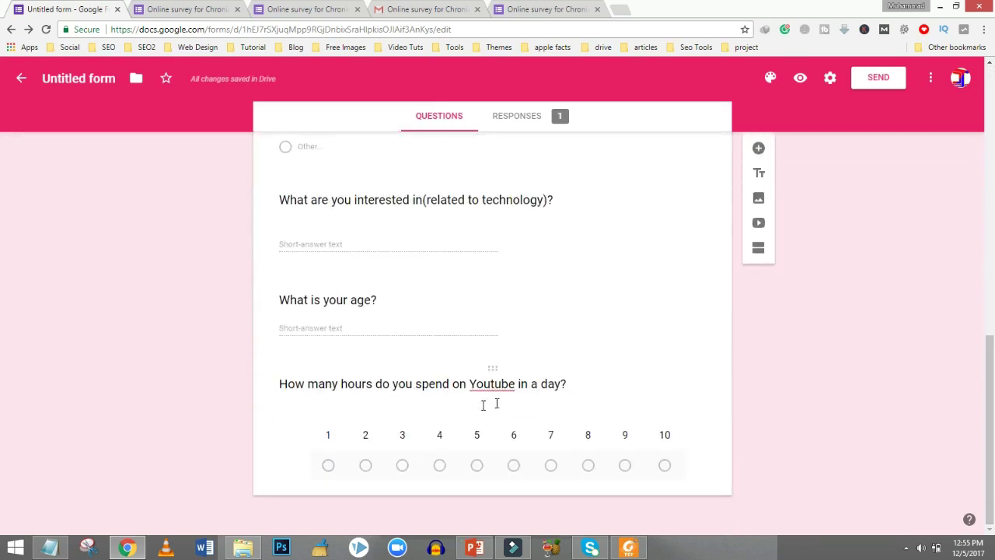
drag(991, 373, 992, 41)
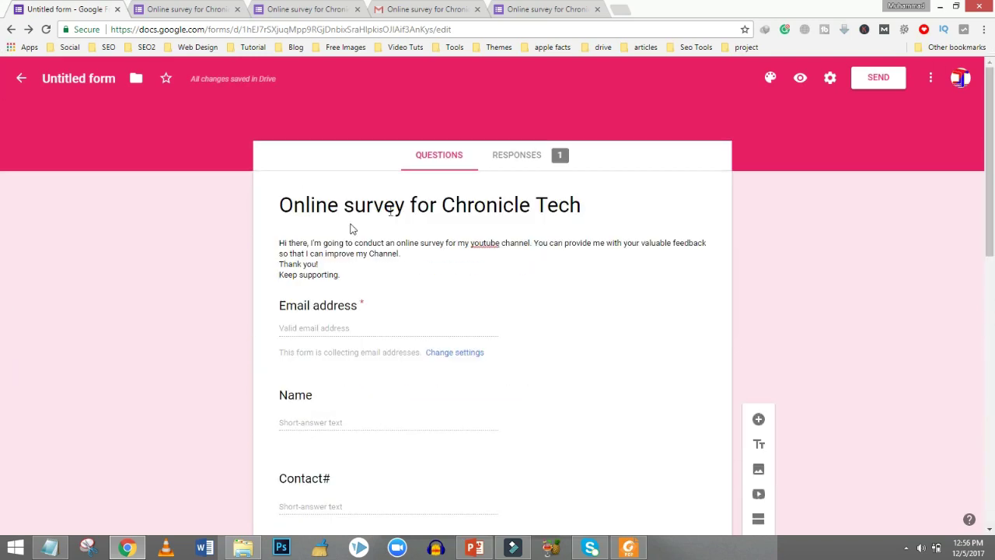